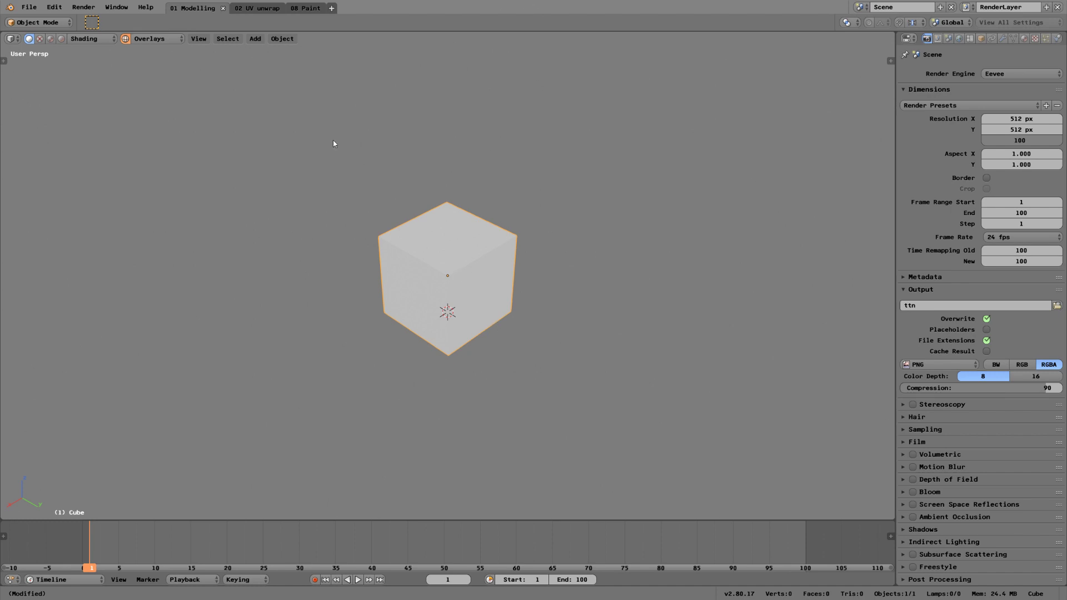
Orbit around the cube and look over the render engines and resolution presets
{"action": "mouse_move", "coordinate": [476, 312]}
{"action": "middle_mouse_down"}
{"action": "mouse_move", "coordinate": [444, 287]}
{"action": "mouse_move", "coordinate": [485, 315]}
{"action": "mouse_move", "coordinate": [475, 301]}
{"action": "middle_mouse_up"}
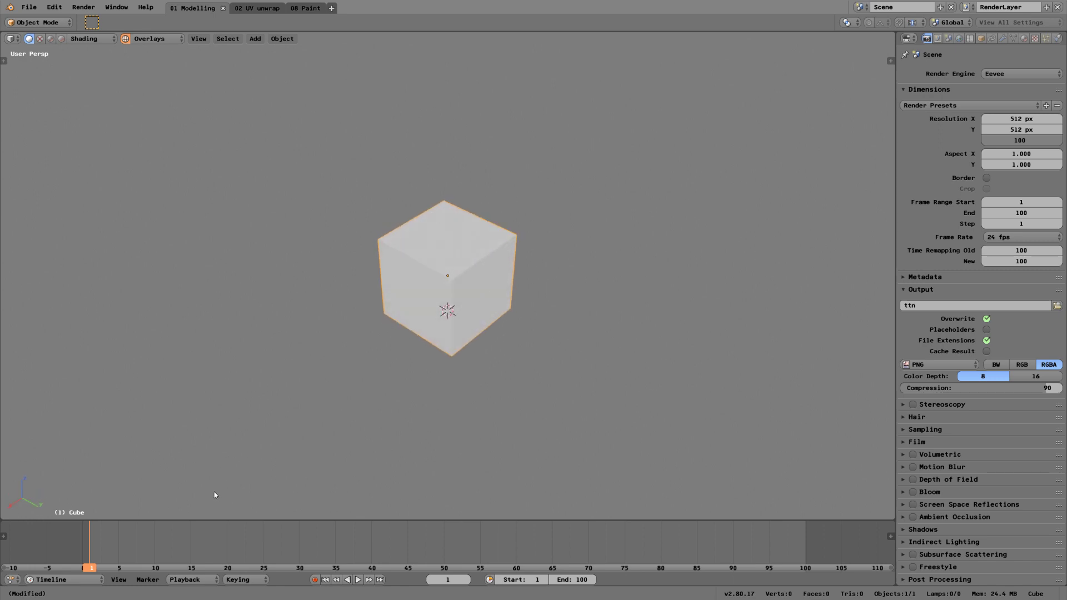
{"action": "mouse_move", "coordinate": [516, 282]}
{"action": "middle_mouse_down"}
{"action": "mouse_move", "coordinate": [486, 260]}
{"action": "mouse_move", "coordinate": [525, 282]}
{"action": "mouse_move", "coordinate": [513, 277]}
{"action": "middle_mouse_up"}
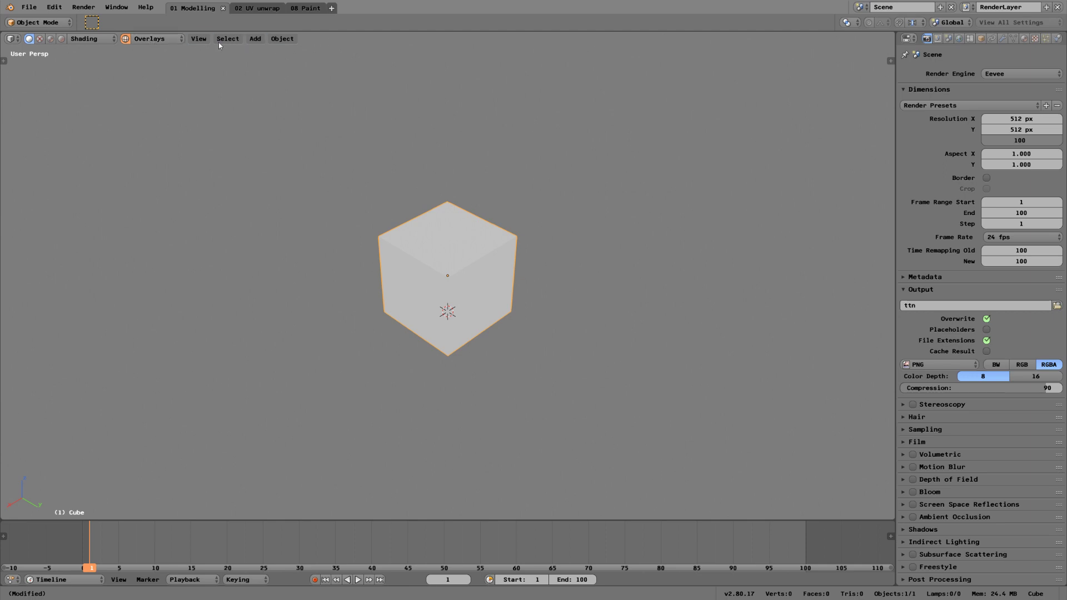
{"action": "left_click", "coordinate": [1020, 75]}
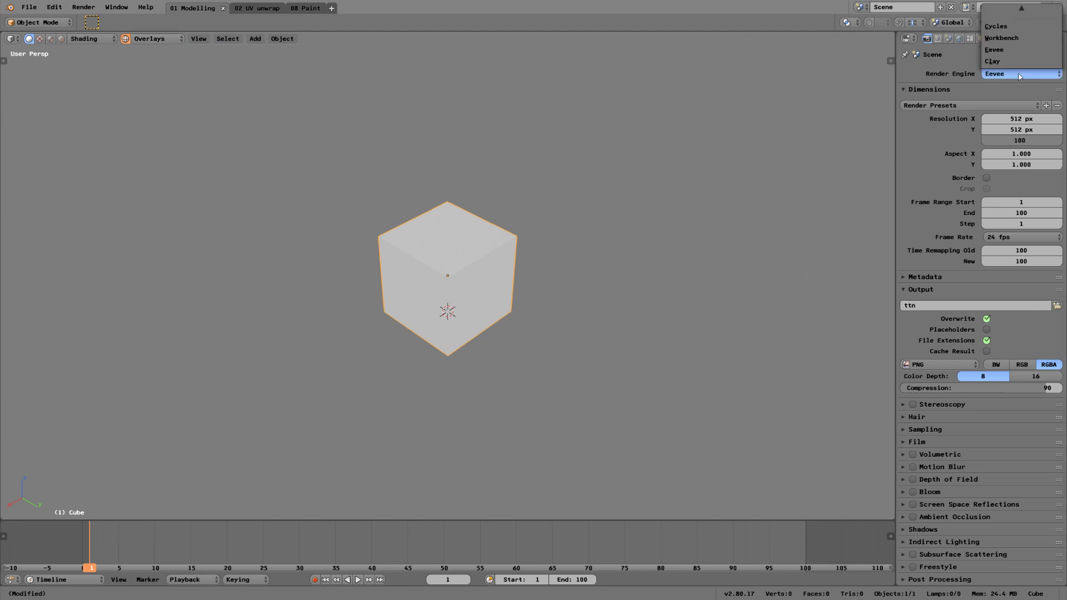
{"action": "left_click", "coordinate": [969, 105]}
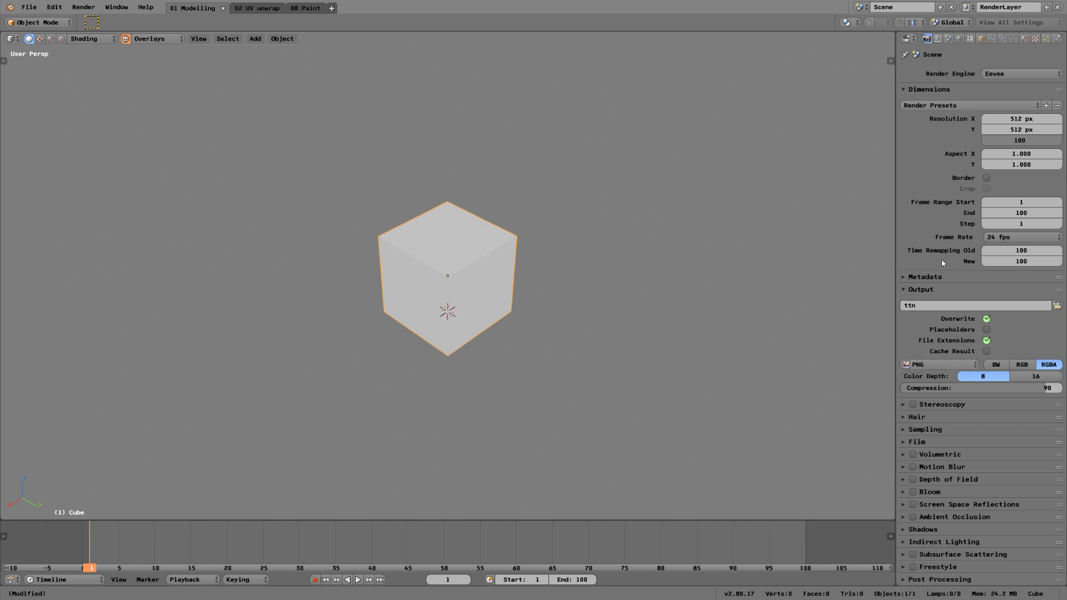
Keep the render resolution at 512 × 512 px with the percentage back at 100
{"action": "left_click", "coordinate": [1021, 118]}
{"action": "left_click_drag", "start_coordinate": [929, 132], "coordinate": [1024, 129]}
{"action": "key", "text": "Return"}
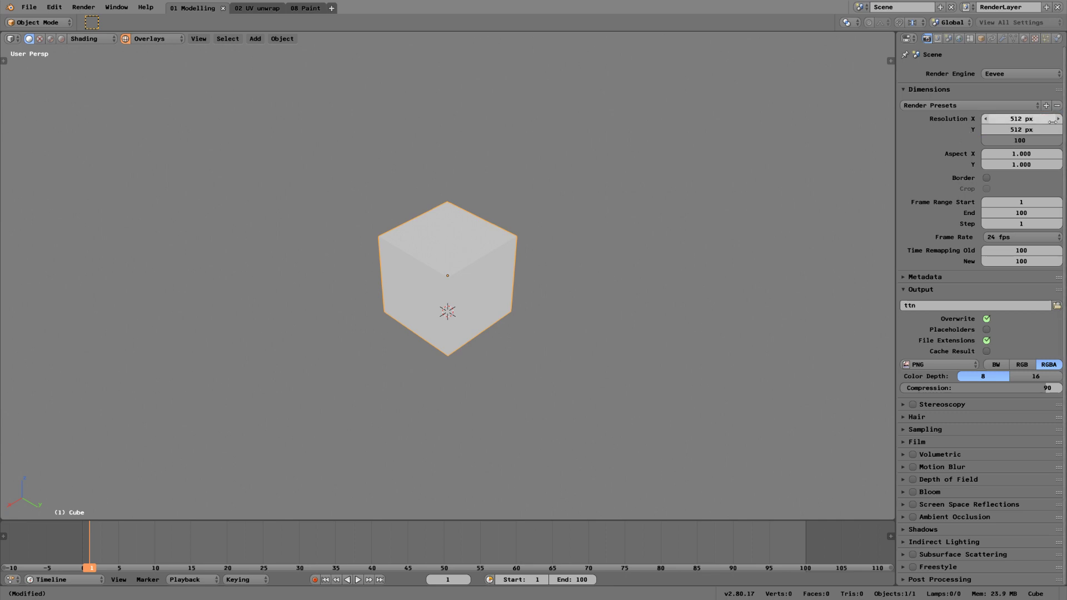
{"action": "left_click_drag", "start_coordinate": [1032, 144], "coordinate": [1001, 126]}
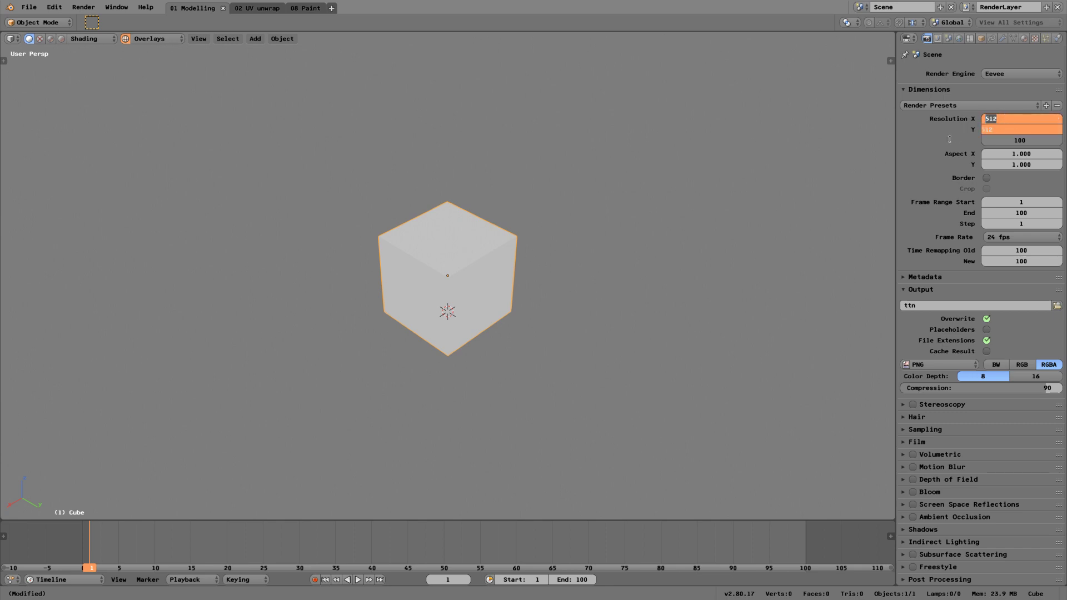
{"action": "key", "text": "Return"}
{"action": "left_click_drag", "start_coordinate": [1010, 148], "coordinate": [1027, 146]}
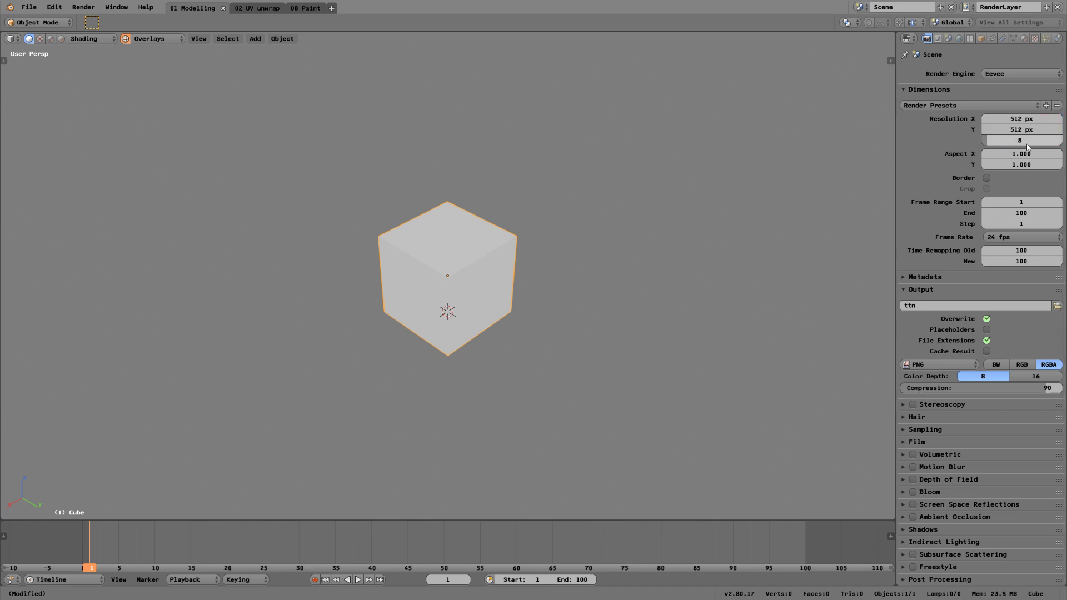
{"action": "left_click", "coordinate": [1028, 143]}
{"action": "type", "text": "89"}
{"action": "key", "text": "Return"}
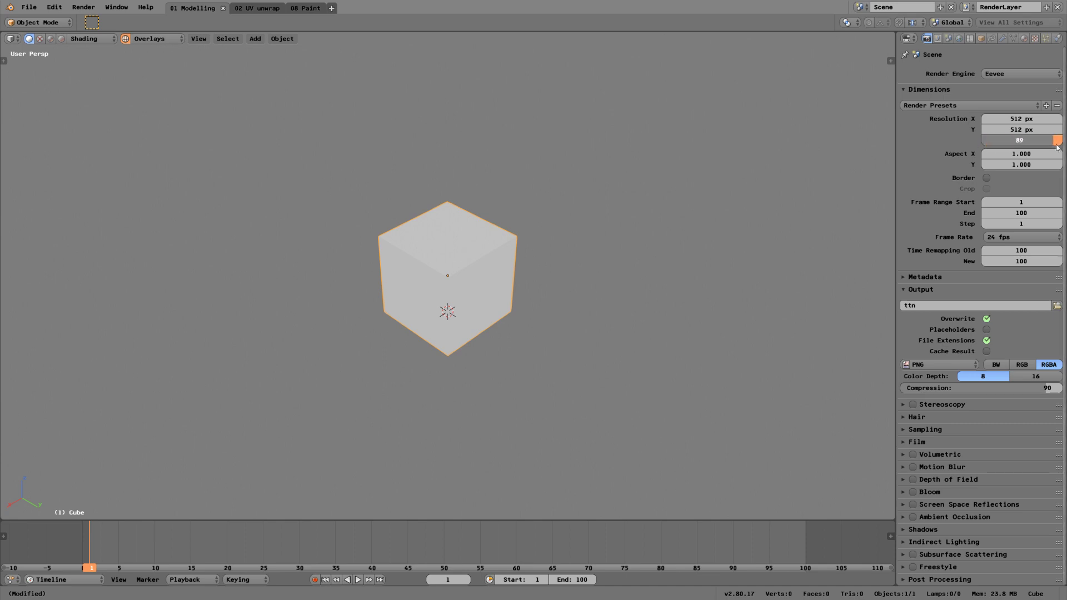
{"action": "mouse_move", "coordinate": [1058, 147]}
{"action": "left_mouse_down"}
{"action": "mouse_move", "coordinate": [967, 144]}
{"action": "mouse_move", "coordinate": [1044, 146]}
{"action": "left_mouse_up"}
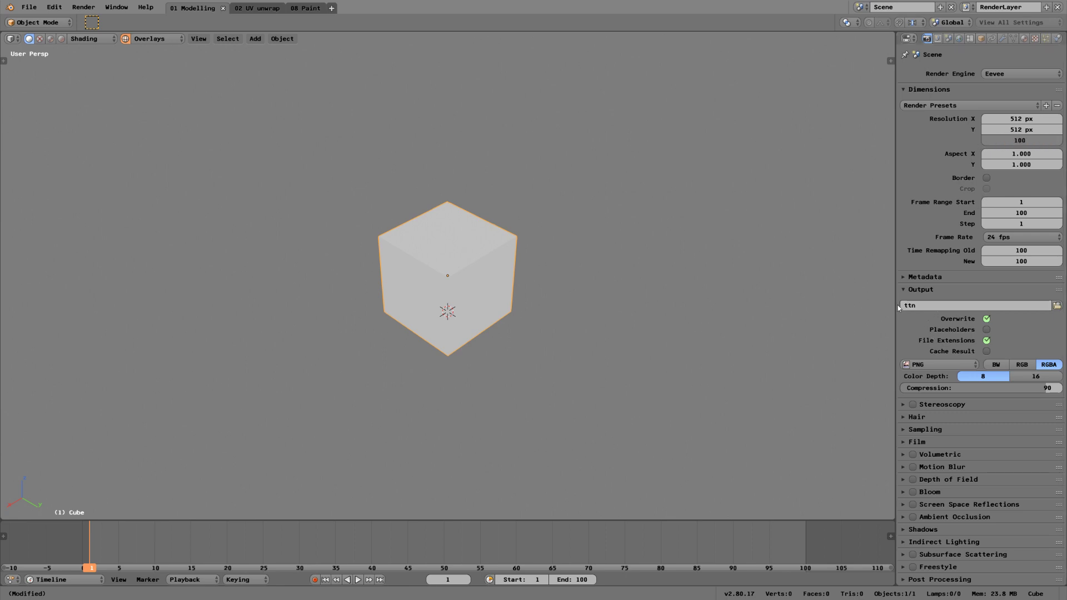
Leave the output path unchanged as ttn
{"action": "left_click", "coordinate": [920, 307]}
{"action": "key", "text": "Escape"}
{"action": "left_click", "coordinate": [928, 302]}
{"action": "key", "text": "Escape"}
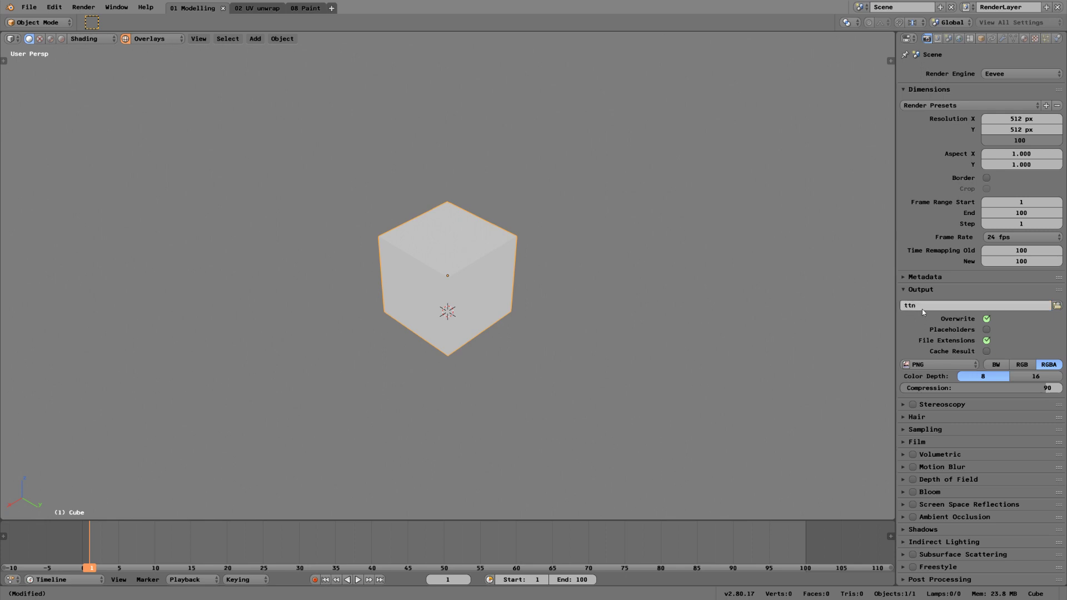
{"action": "left_click", "coordinate": [921, 306]}
{"action": "key", "text": "Escape"}
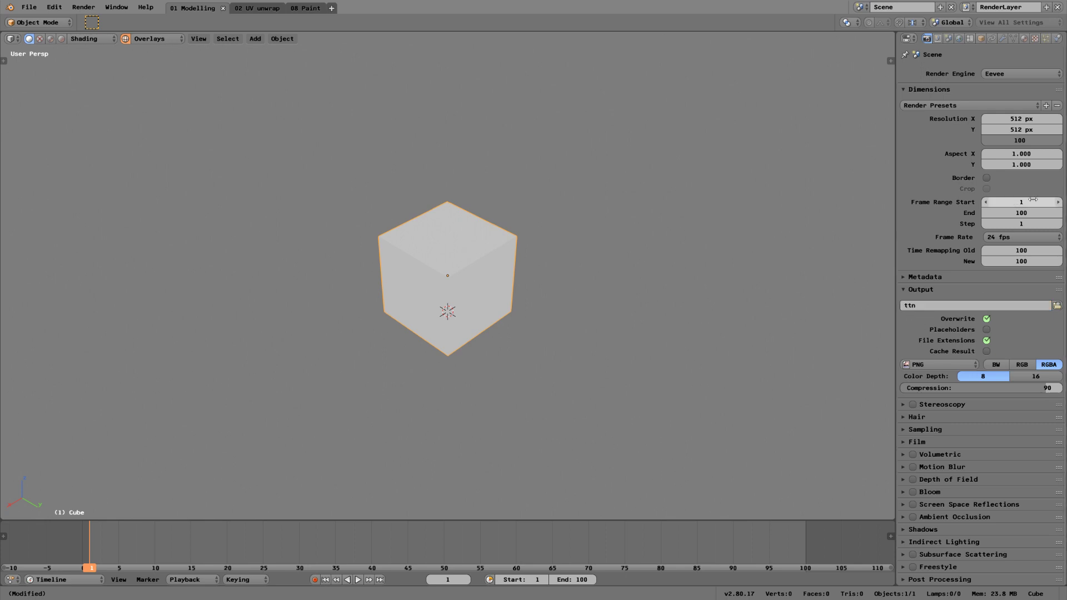
Set the frame range to start at 1 and end at 100
{"action": "left_click_drag", "start_coordinate": [1021, 202], "coordinate": [1020, 226]}
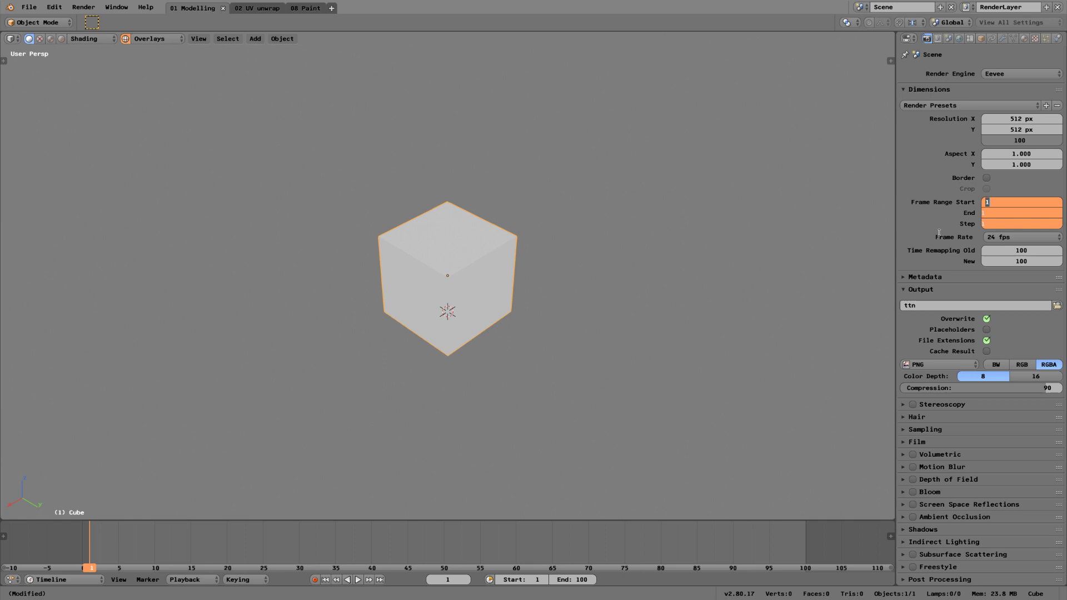
{"action": "key", "text": "Return"}
{"action": "left_click", "coordinate": [1030, 214]}
{"action": "type", "text": "100"}
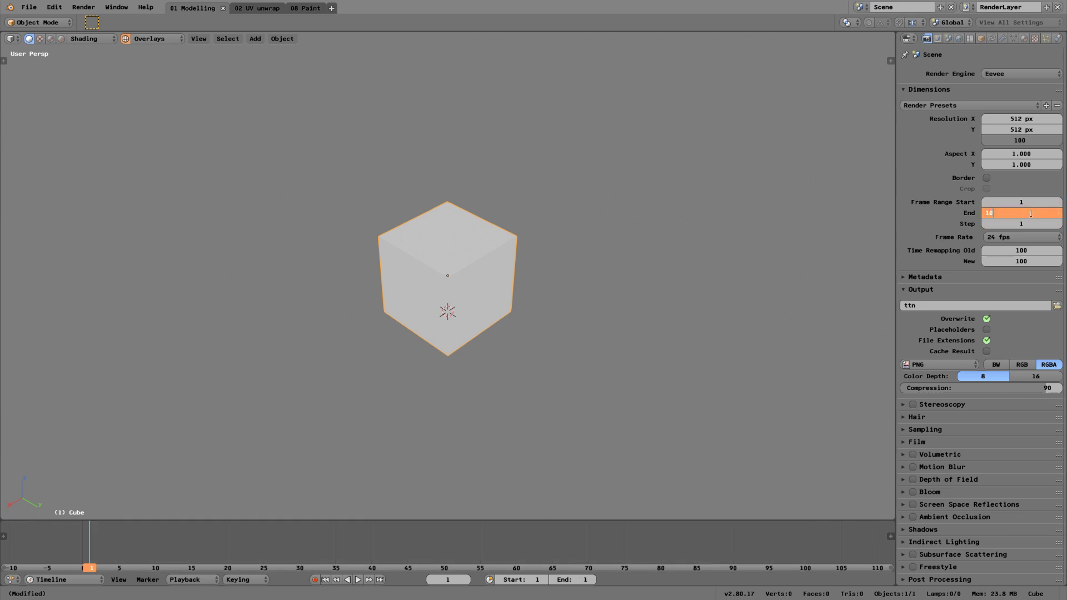
{"action": "key", "text": "Return"}
{"action": "left_click_drag", "start_coordinate": [1021, 202], "coordinate": [1016, 242]}
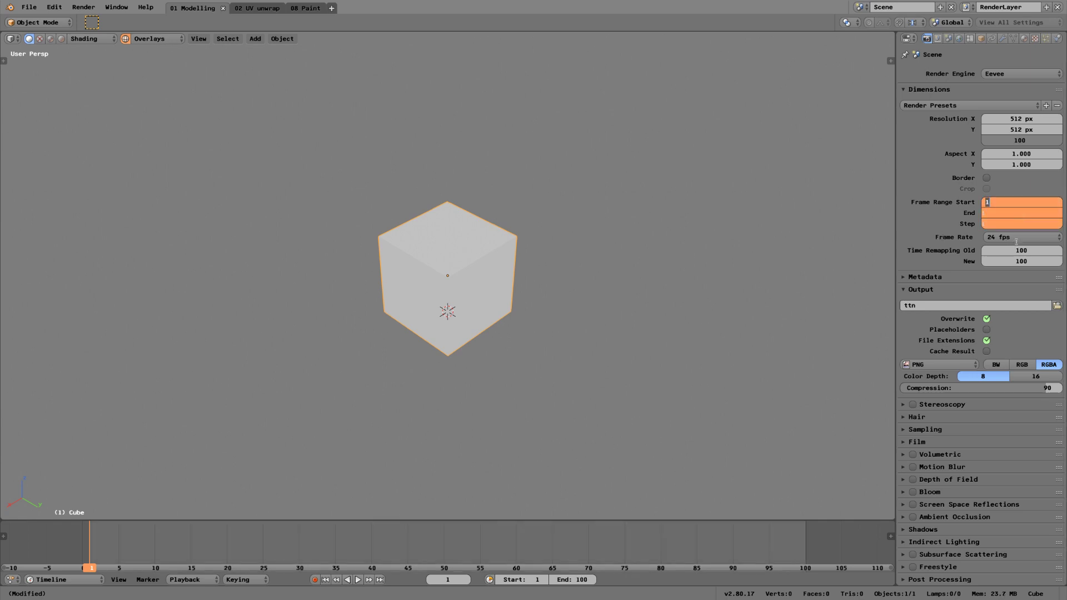
{"action": "key", "text": "Return"}
{"action": "left_click", "coordinate": [1019, 213]}
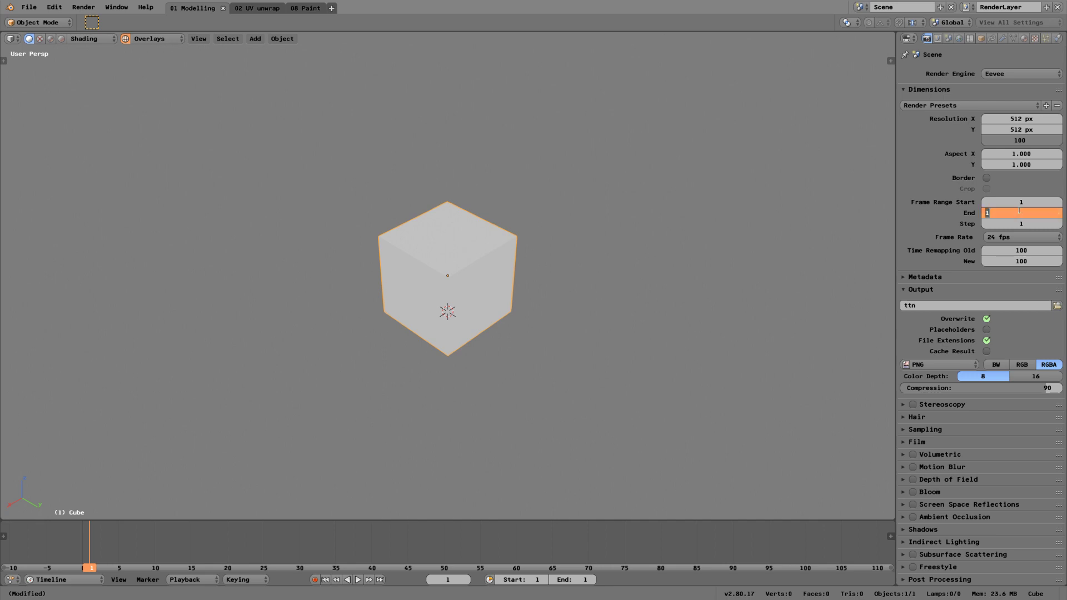
{"action": "type", "text": "100"}
{"action": "key", "text": "Return"}
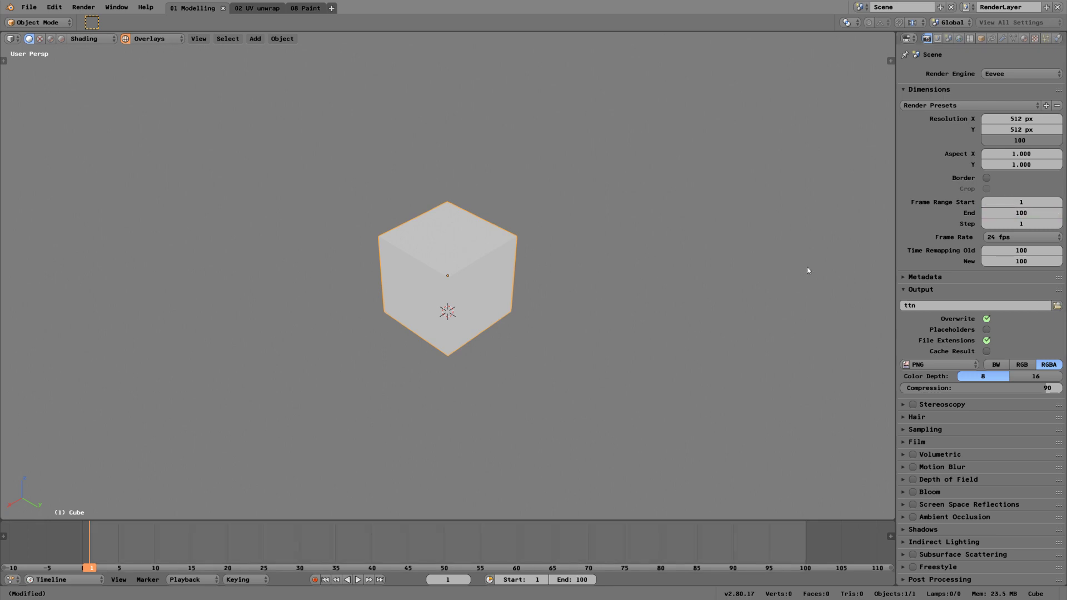
Browse the output file formats, Object menu, viewport Shading and Playback options without changes
{"action": "left_click", "coordinate": [944, 364]}
{"action": "left_click", "coordinate": [282, 40]}
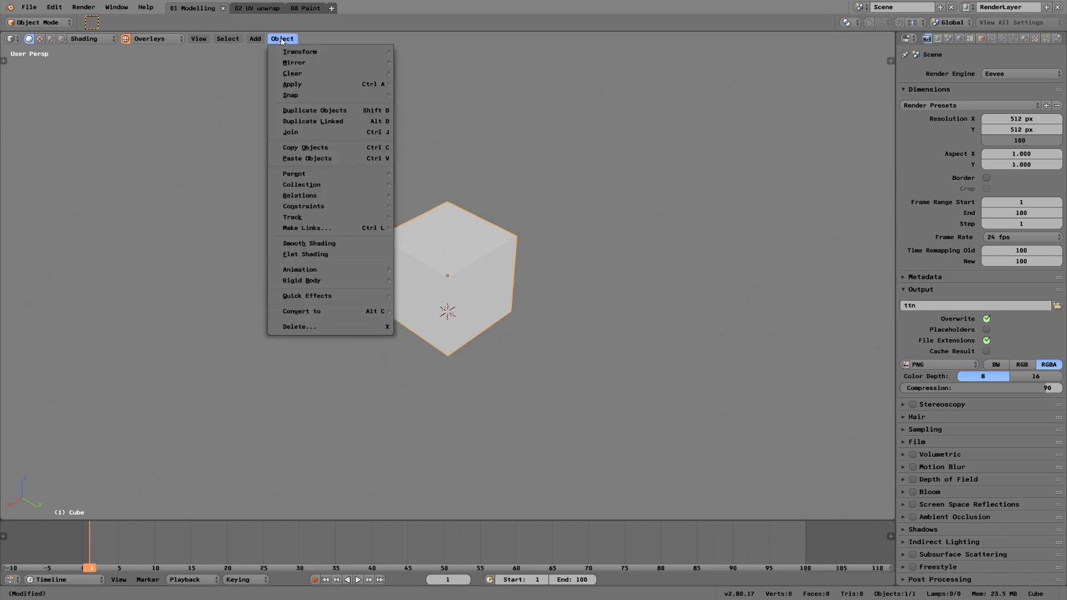
{"action": "mouse_move", "coordinate": [189, 40]}
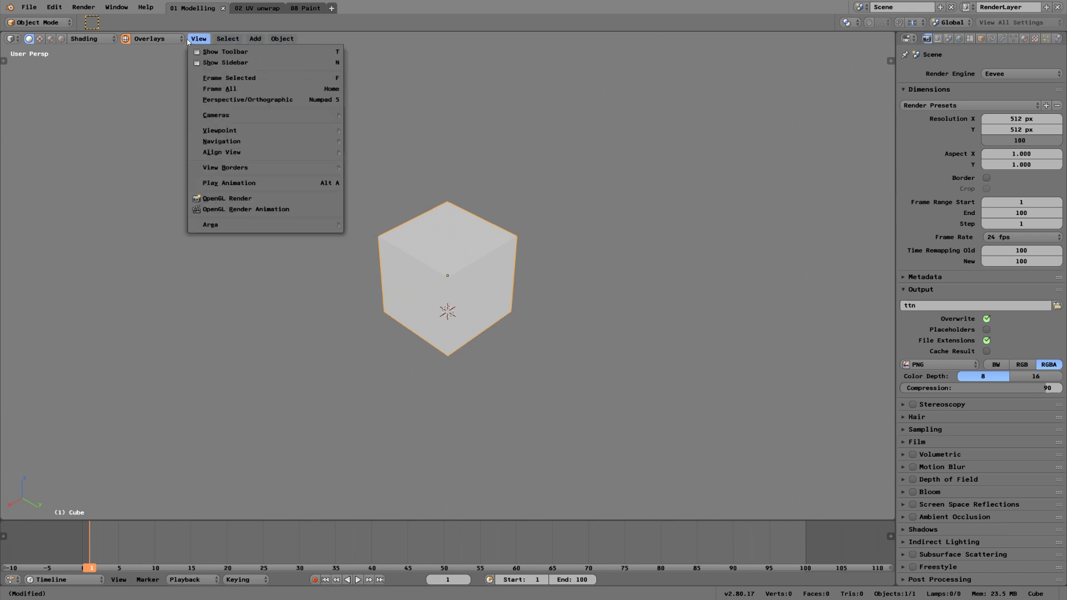
{"action": "left_click", "coordinate": [279, 40]}
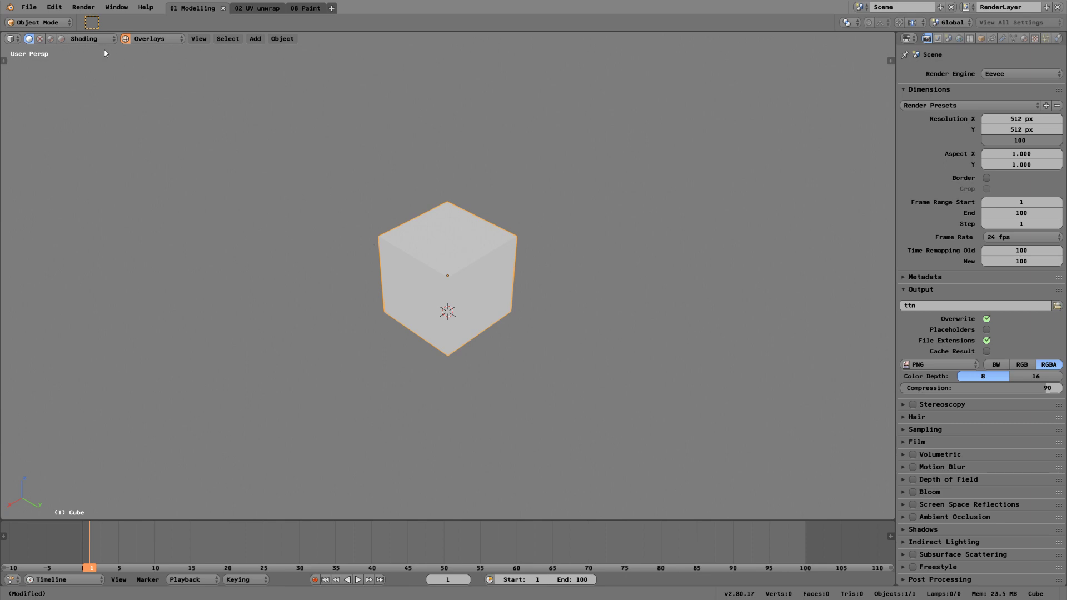
{"action": "left_click", "coordinate": [90, 40]}
{"action": "left_click", "coordinate": [196, 580]}
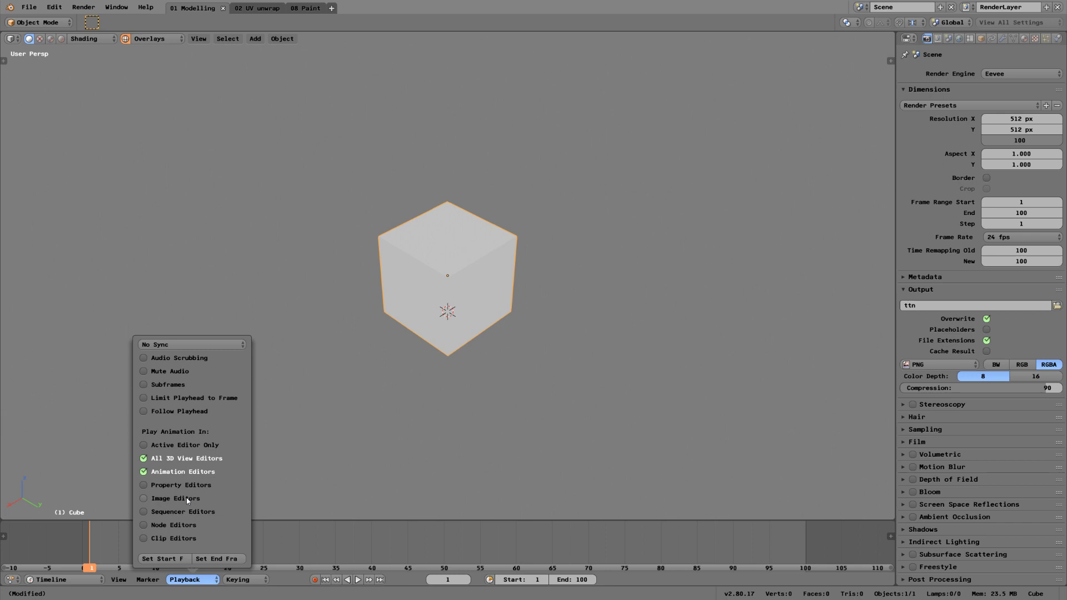
{"action": "left_click", "coordinate": [202, 579]}
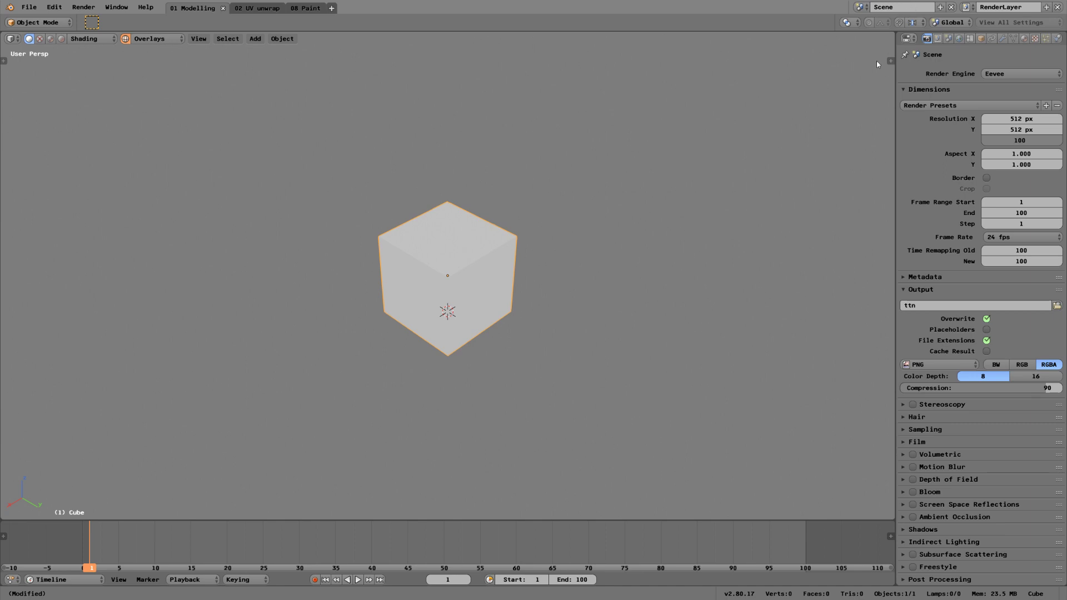
Split the 3D view in two and turn the right half into a Text Editor
{"action": "left_click_drag", "start_coordinate": [893, 36], "coordinate": [395, 45]}
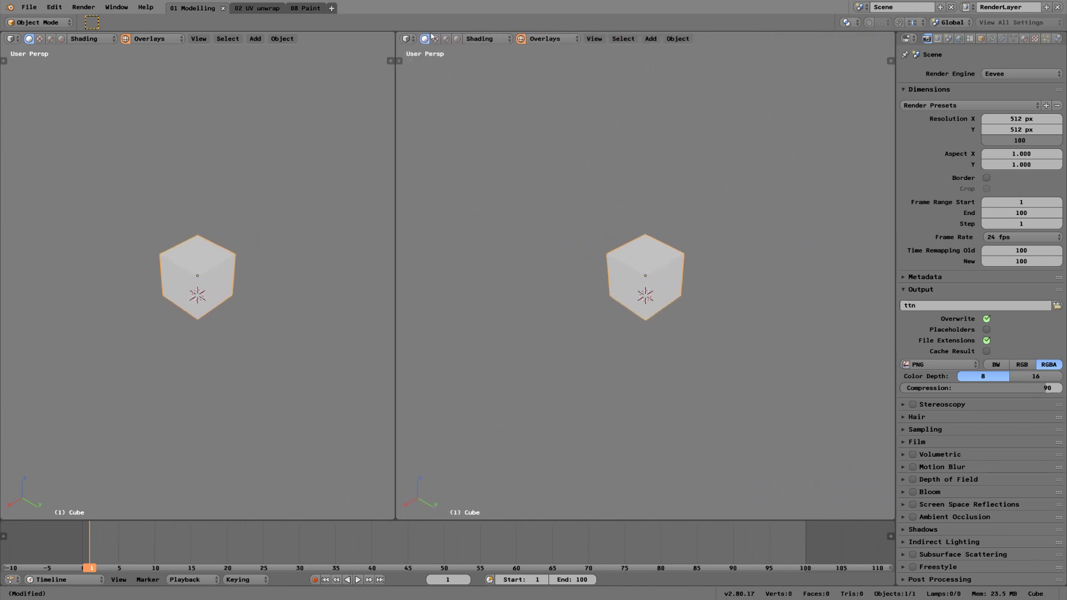
{"action": "left_click", "coordinate": [407, 38]}
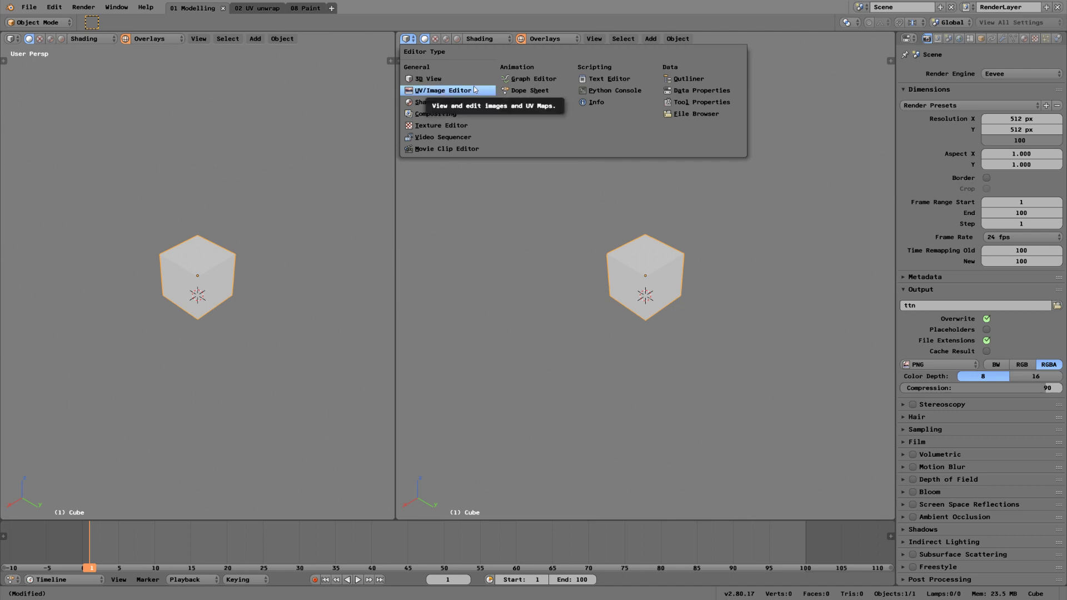
{"action": "left_click", "coordinate": [609, 79]}
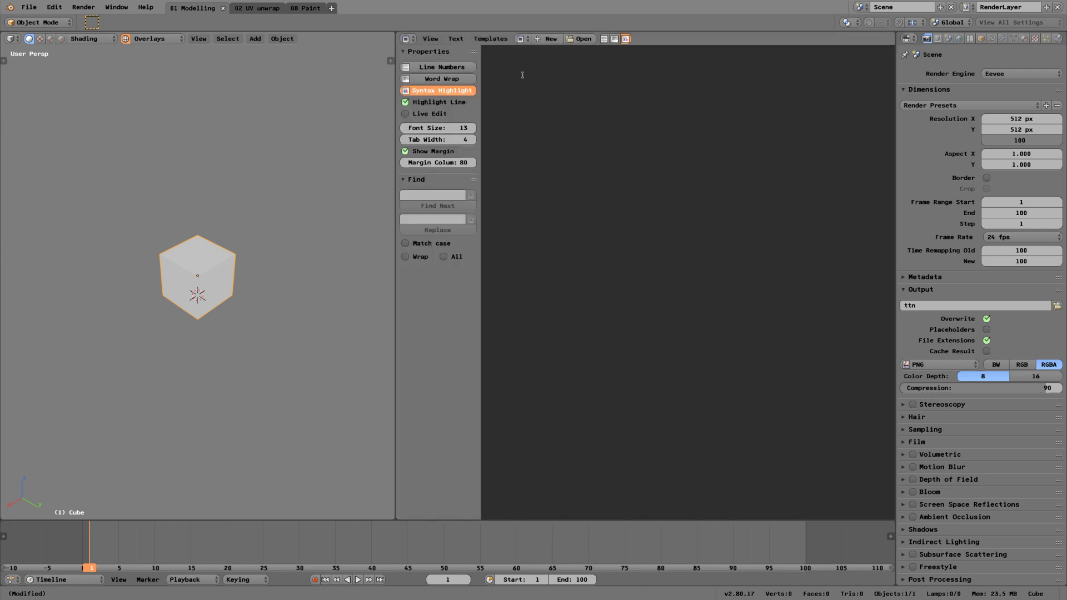
Create a new empty text block, clearing stray typed text, and bring up the Python templates
{"action": "left_click", "coordinate": [550, 39]}
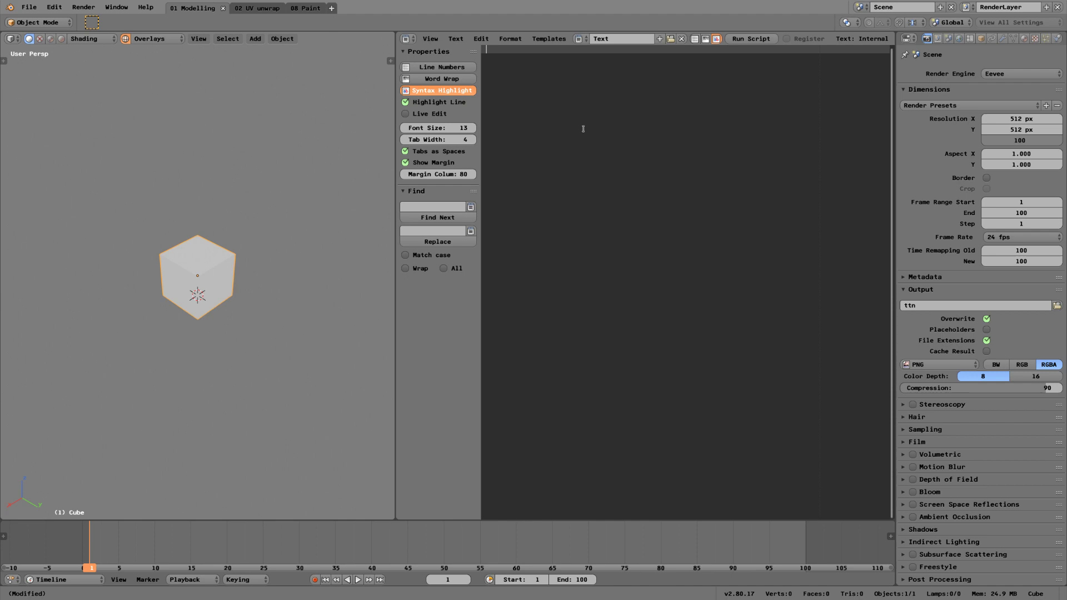
{"action": "type", "text": "vara"}
{"action": "key", "text": "ctrl+a"}
{"action": "key", "text": "BackSpace"}
{"action": "left_click", "coordinate": [549, 38]}
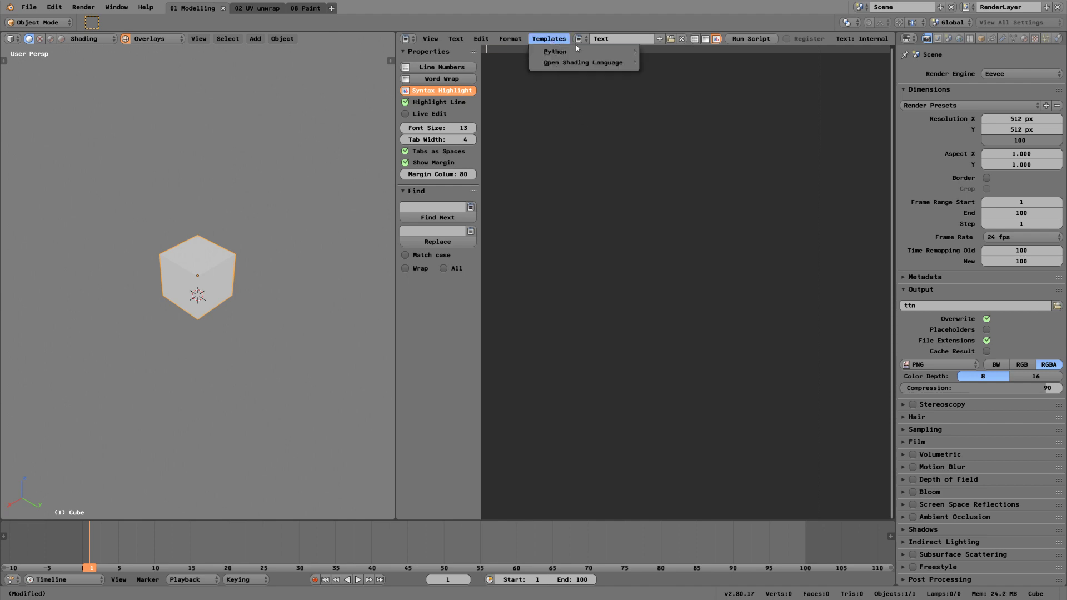
{"action": "mouse_move", "coordinate": [577, 49]}
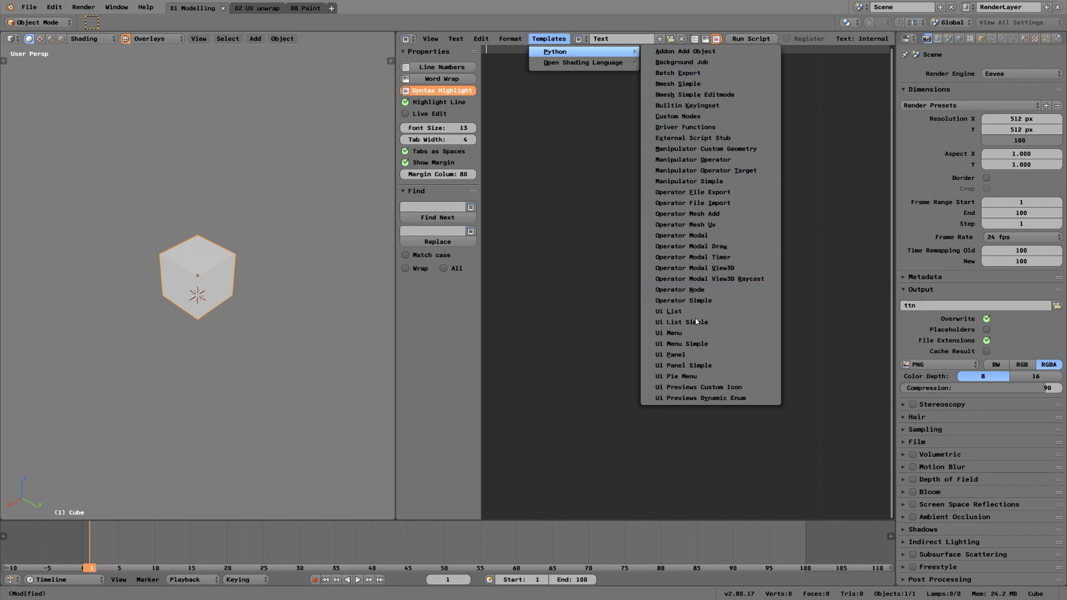
Load the Operator Modal Python template into the text editor
{"action": "left_click", "coordinate": [681, 235]}
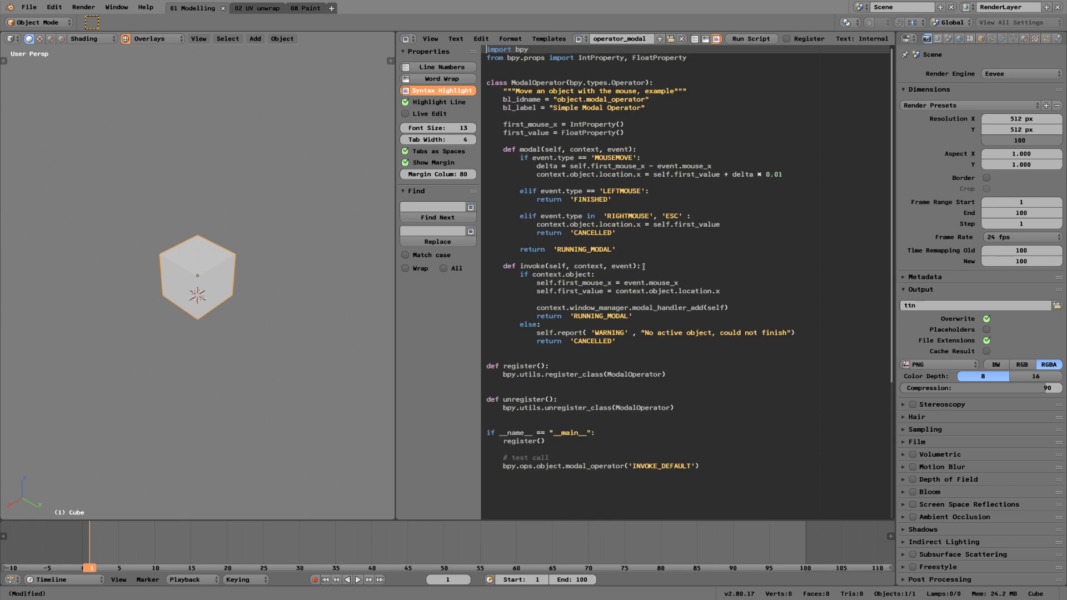
{"action": "left_click", "coordinate": [518, 68]}
{"action": "scroll", "coordinate": [646, 308], "scroll_direction": "down", "scroll_amount": 4}
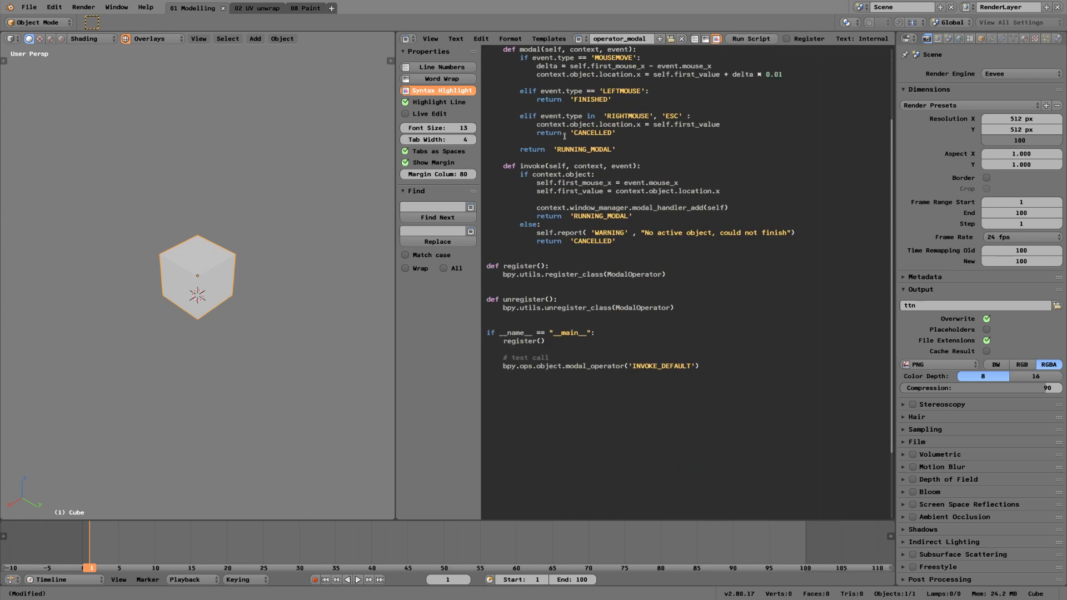
{"action": "scroll", "coordinate": [646, 307], "scroll_direction": "up", "scroll_amount": 4}
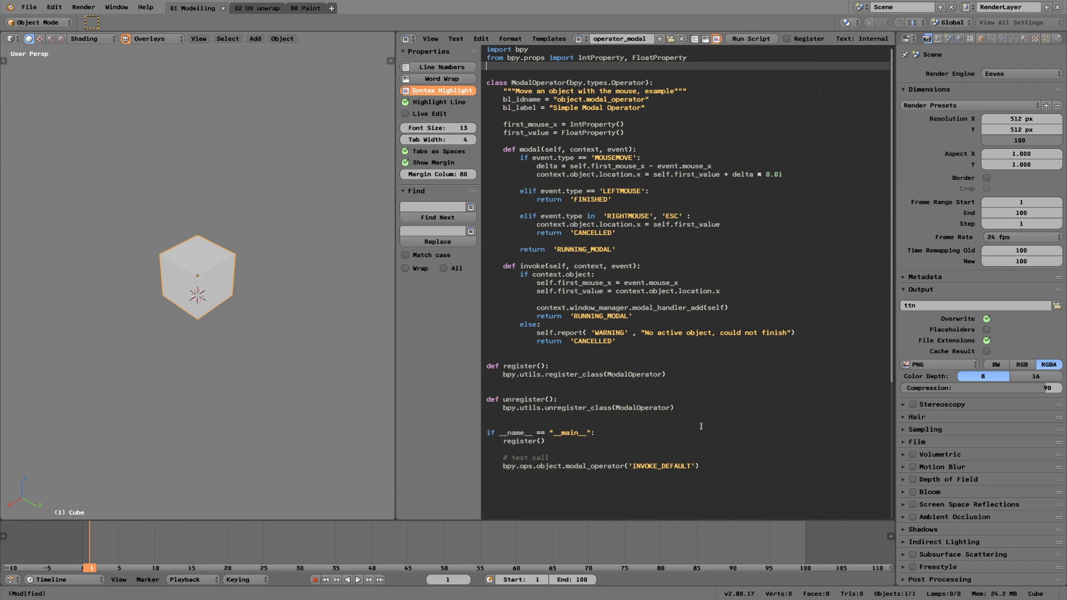
{"action": "left_click", "coordinate": [734, 468]}
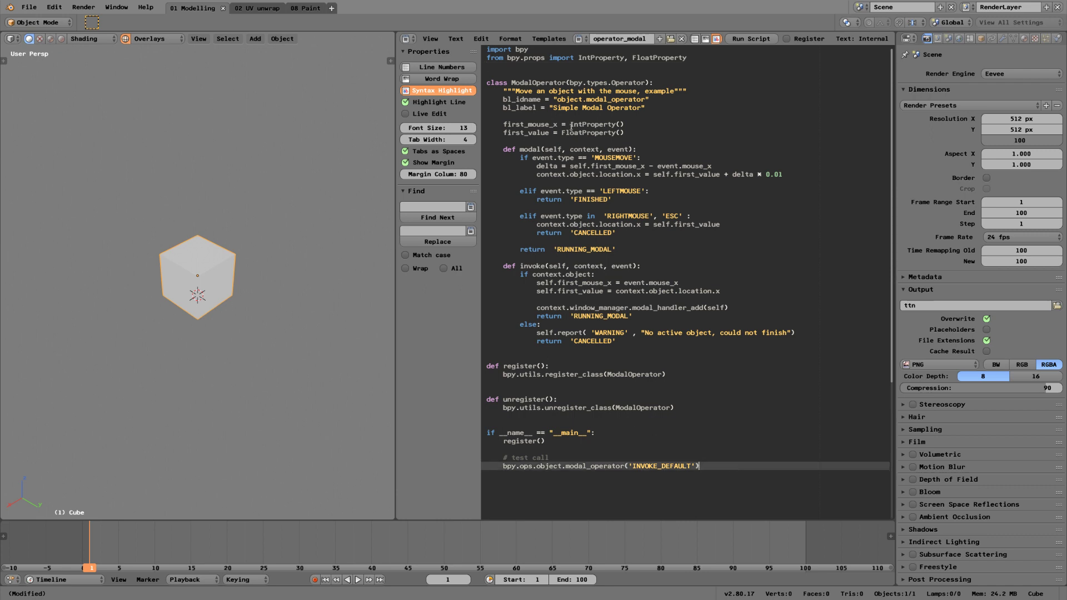
{"action": "left_click", "coordinate": [493, 57]}
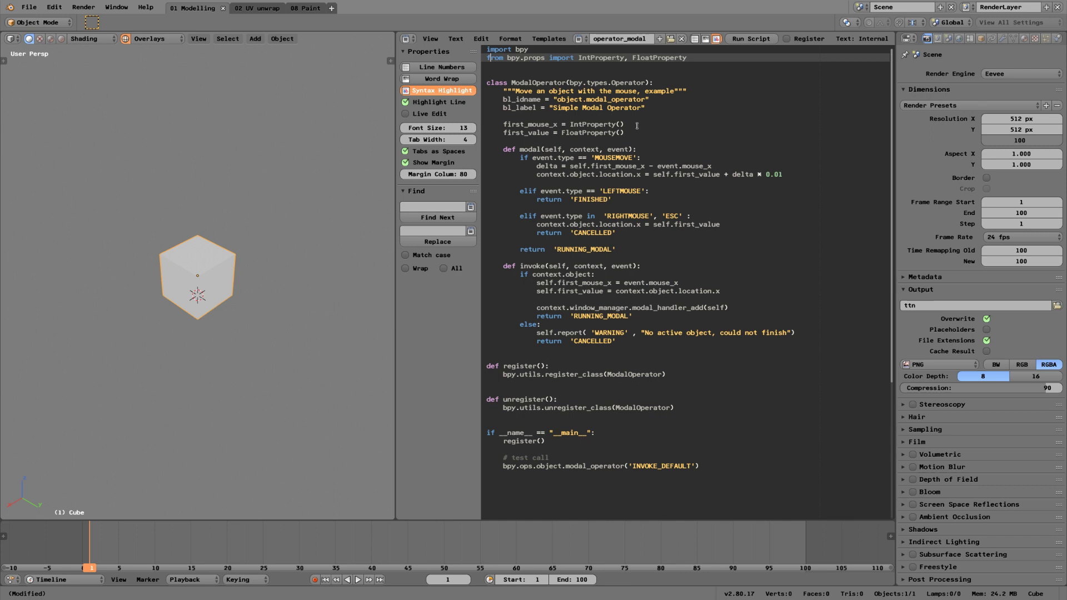
Add a 'F25 Bank Printer' heading line above the code, followed by a blank line
{"action": "key", "text": "Up"}
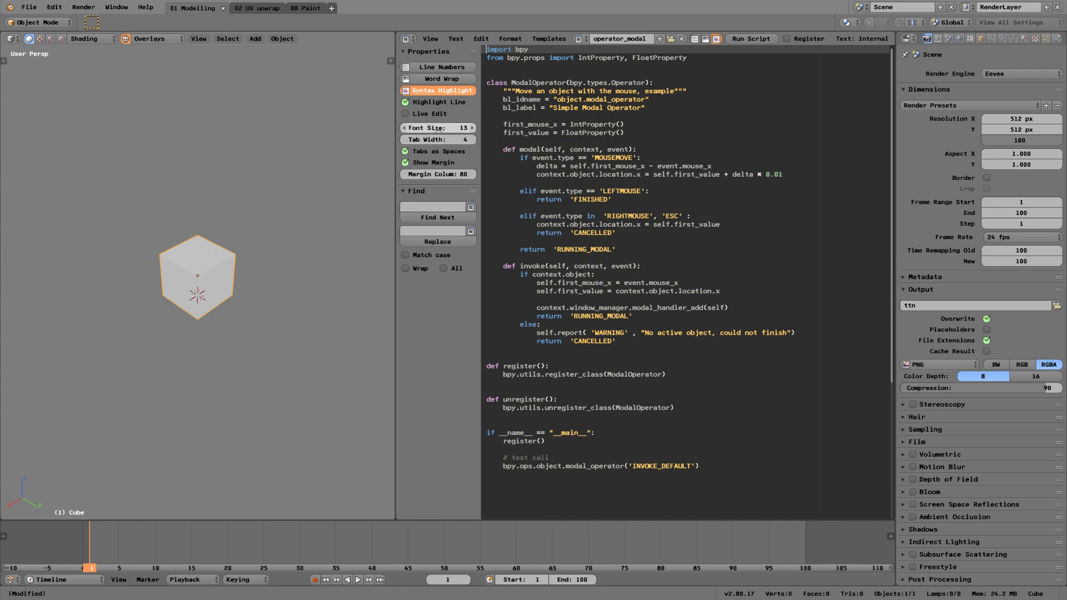
{"action": "key", "text": "Return"}
{"action": "key", "text": "Return"}
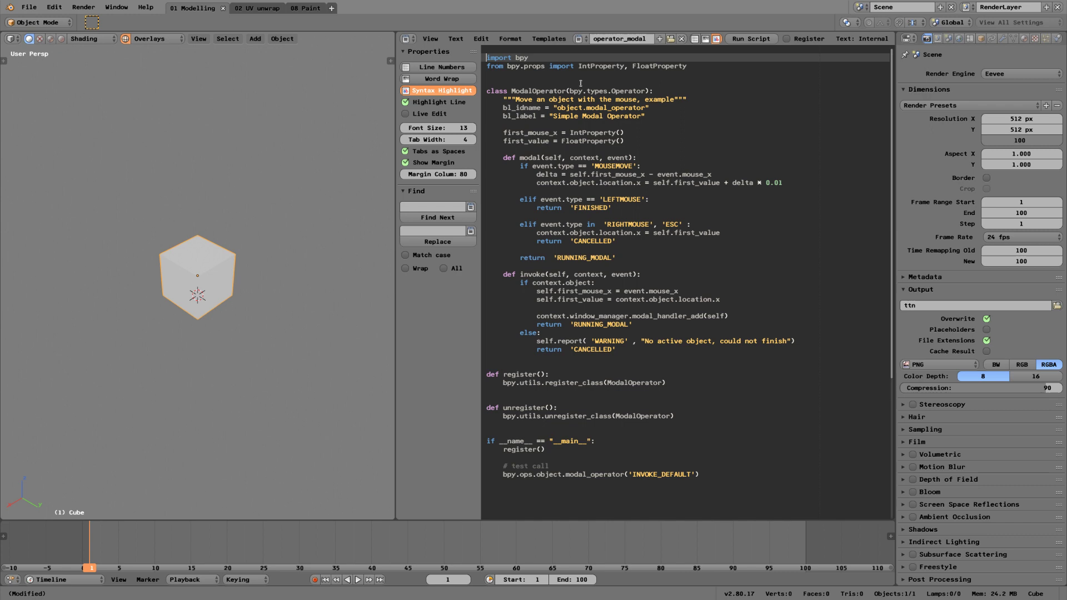
{"action": "key", "text": "Up"}
{"action": "key", "text": "Up"}
{"action": "type", "text": "F25 "}
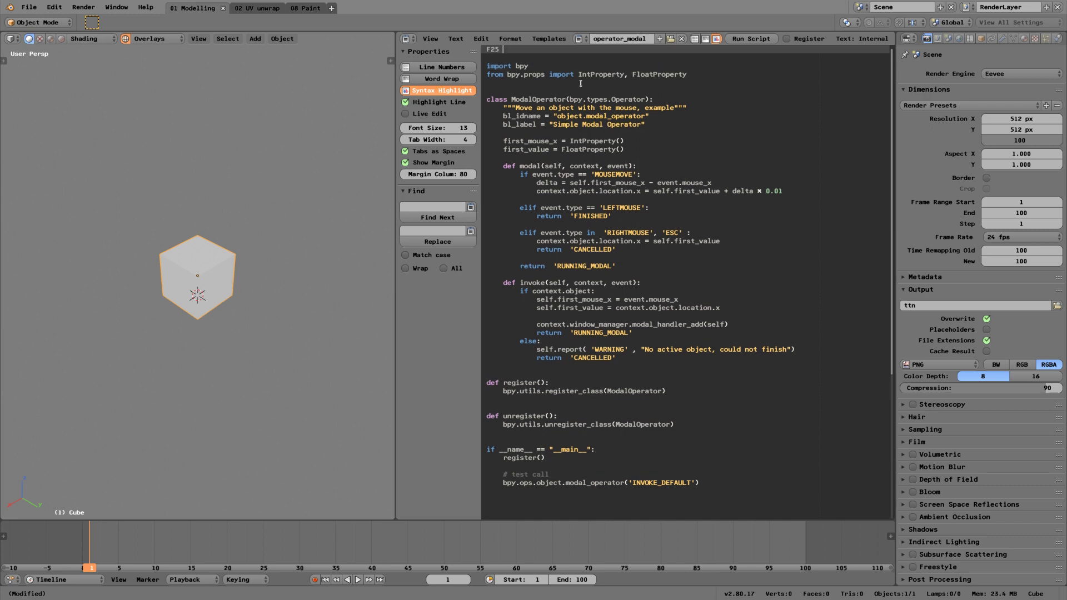
{"action": "type", "text": "Bank printer"}
{"action": "key", "text": "Left"}
{"action": "key", "text": "Delete"}
{"action": "type", "text": "P"}
{"action": "key", "text": "shift+Home"}
{"action": "left_click", "coordinate": [572, 55]}
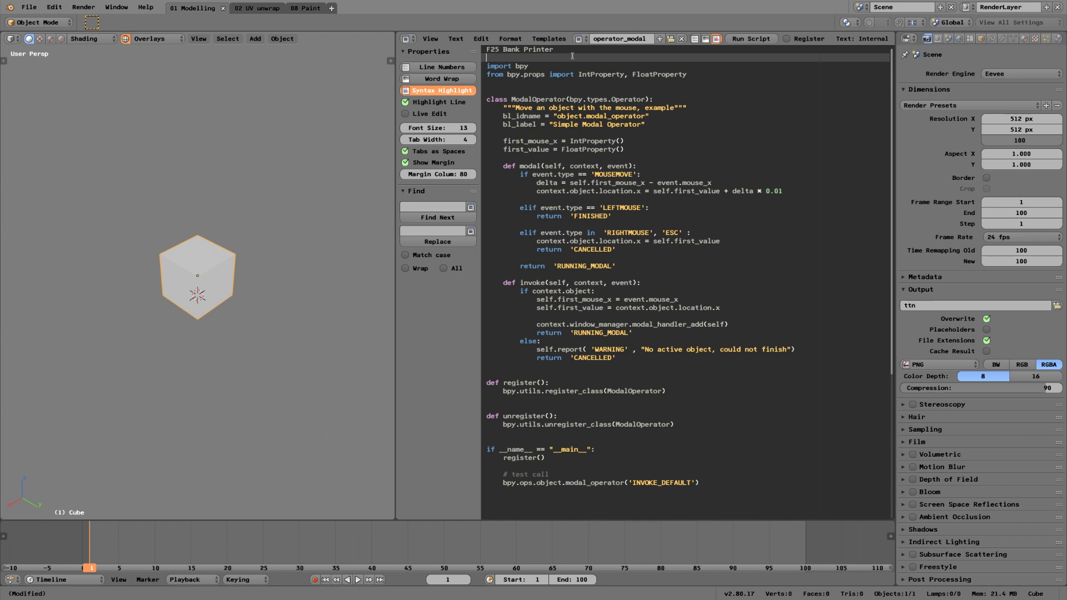
{"action": "key", "text": "Return"}
{"action": "key", "text": "Up"}
{"action": "key", "text": "Up"}
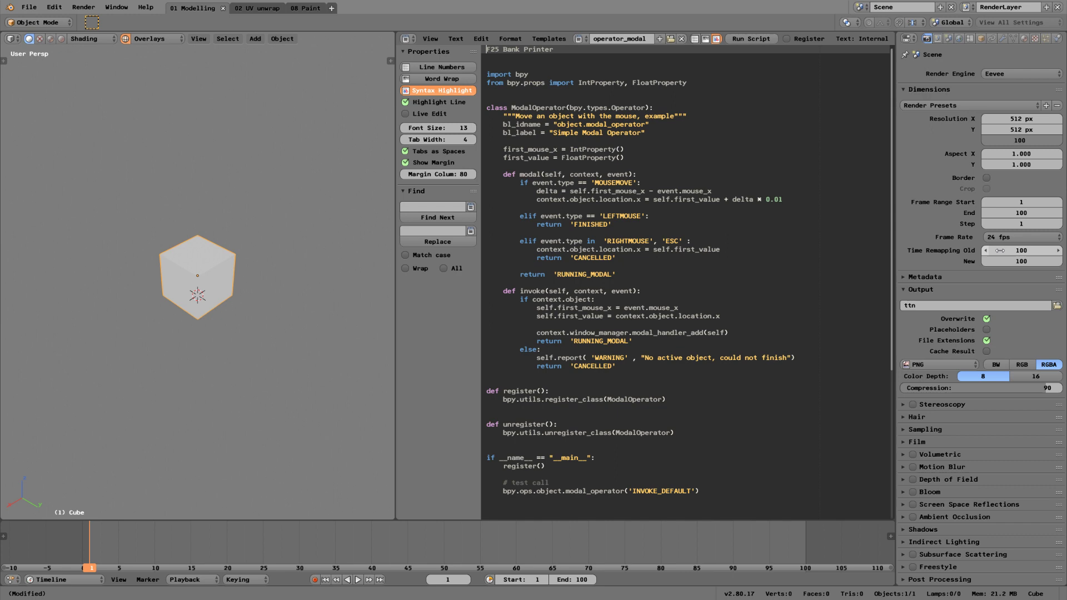
Reset the frame range to Start 1 and End 100
{"action": "left_click_drag", "start_coordinate": [1022, 202], "coordinate": [1029, 220]}
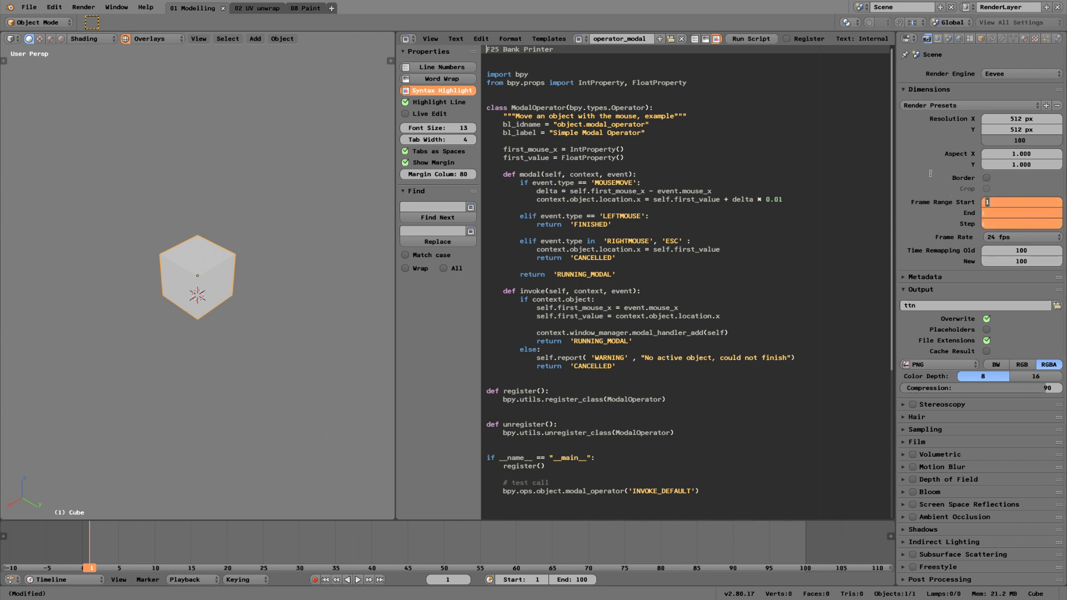
{"action": "key", "text": "Return"}
{"action": "left_click", "coordinate": [1025, 213]}
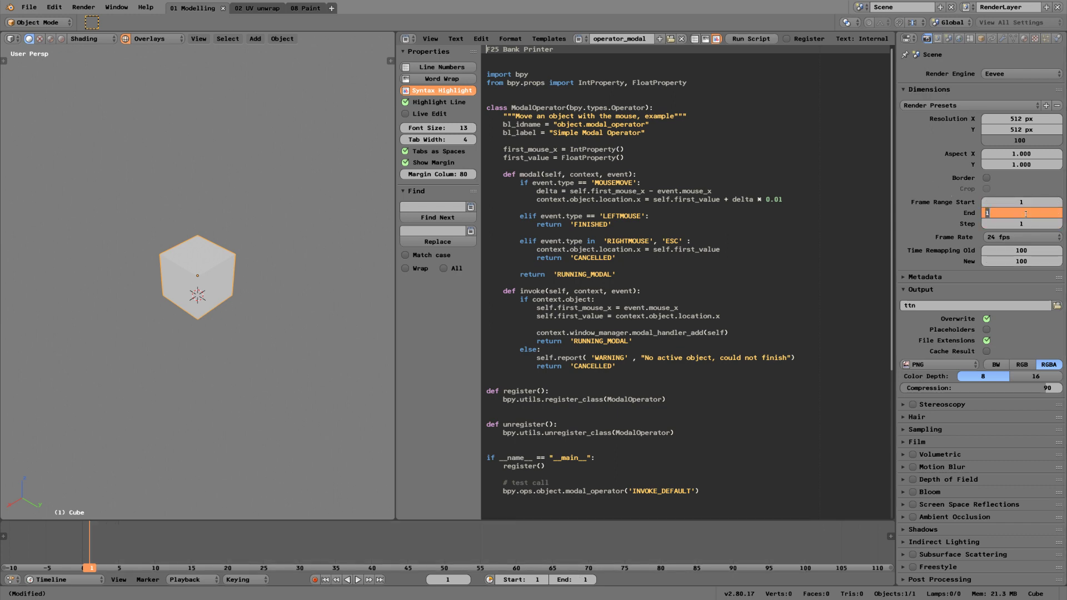
{"action": "type", "text": "100"}
{"action": "key", "text": "Return"}
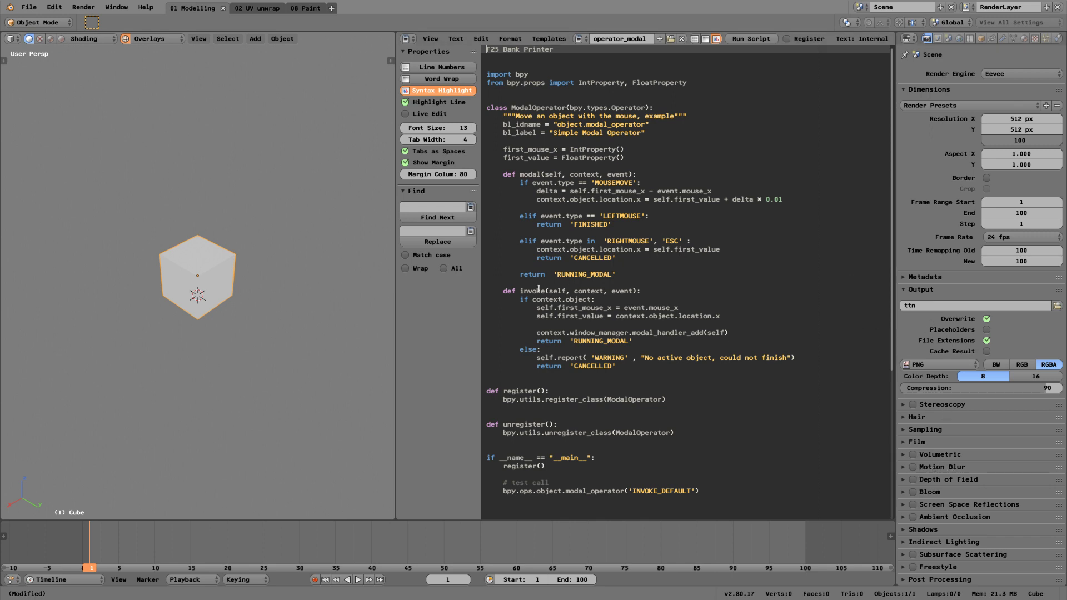
Select a block of the script's code, then collapse the Output properties panel
{"action": "left_click_drag", "start_coordinate": [507, 289], "coordinate": [717, 428]}
{"action": "left_click_drag", "start_coordinate": [545, 465], "coordinate": [571, 266]}
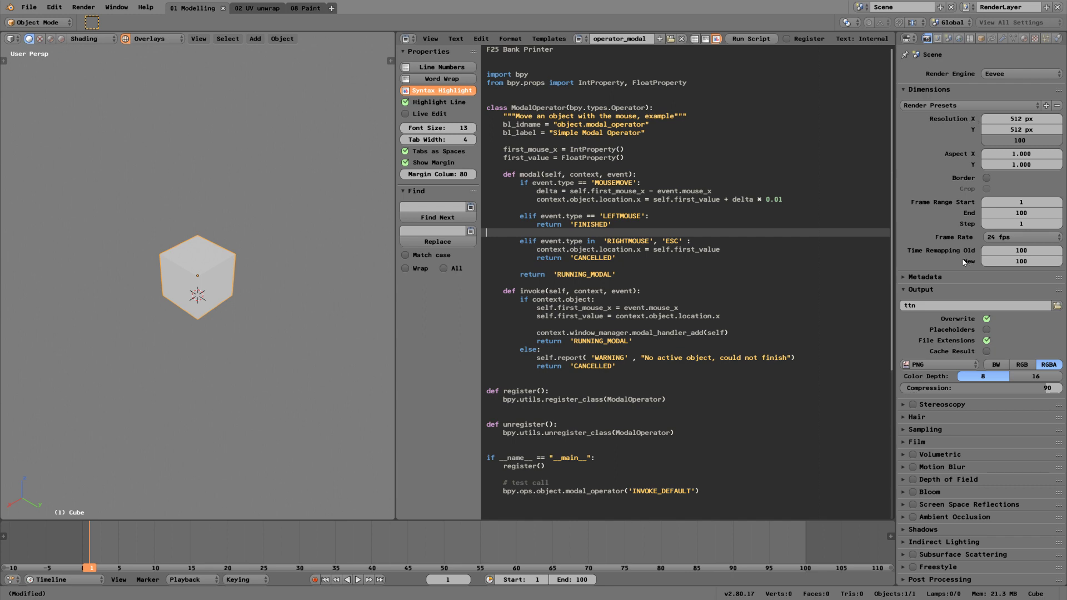
{"action": "left_click", "coordinate": [901, 277]}
{"action": "left_click", "coordinate": [905, 276]}
{"action": "left_click", "coordinate": [924, 289]}
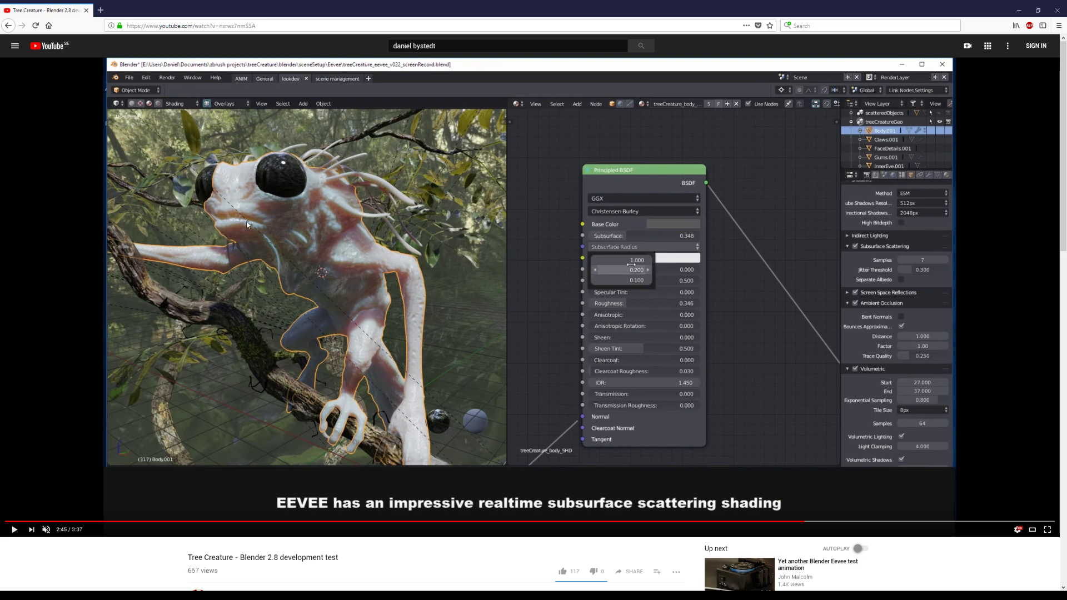
Seek the video to 0:47, 2:35 and 2:43, playing and then pausing it
{"action": "left_click", "coordinate": [233, 526]}
{"action": "left_click", "coordinate": [379, 381]}
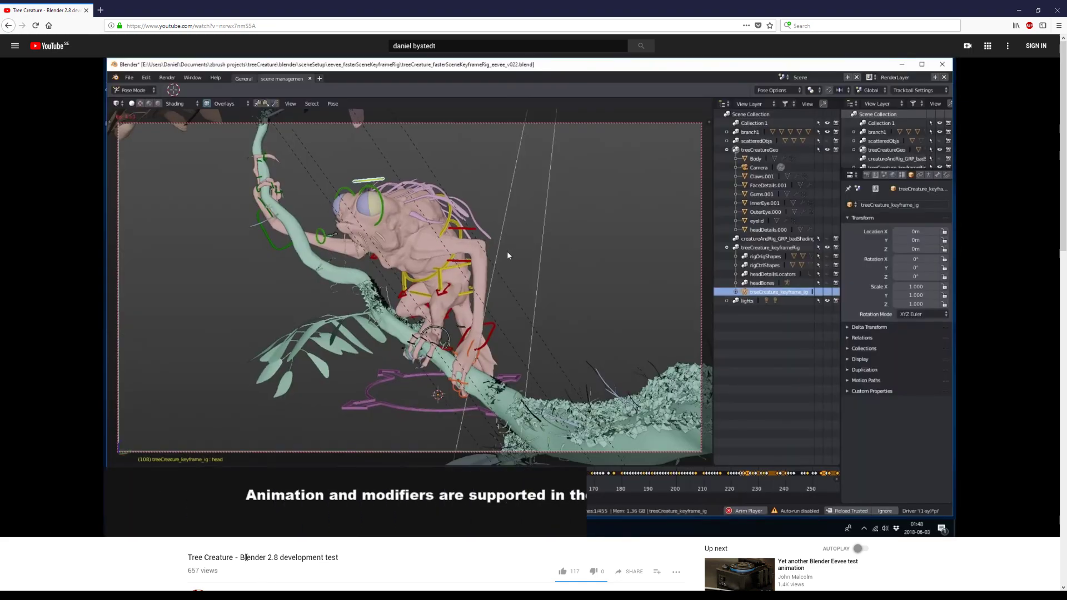
{"action": "left_click", "coordinate": [751, 522]}
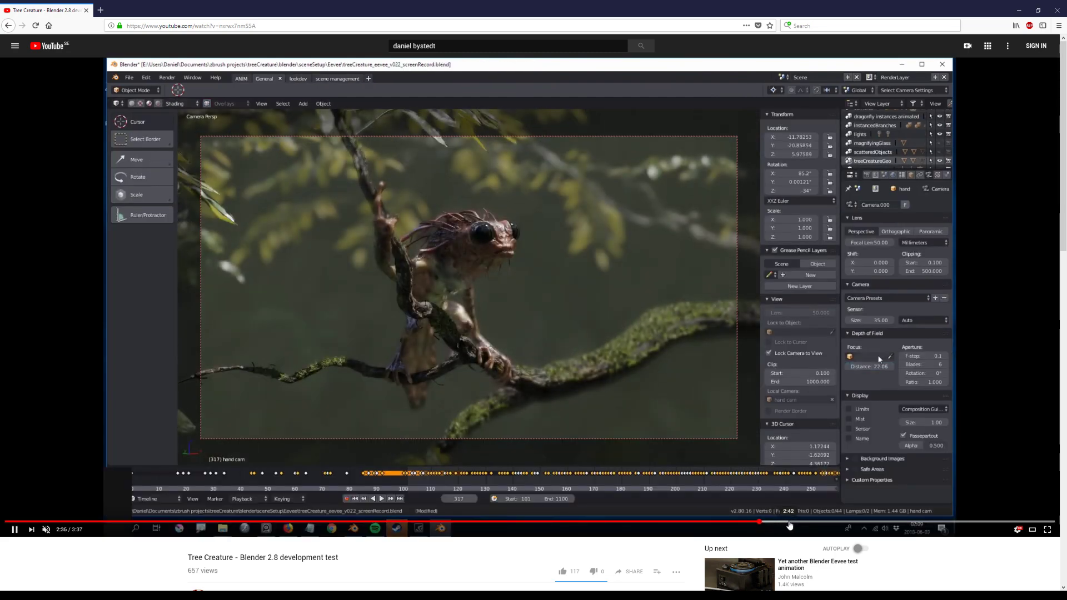
{"action": "left_click", "coordinate": [789, 522]}
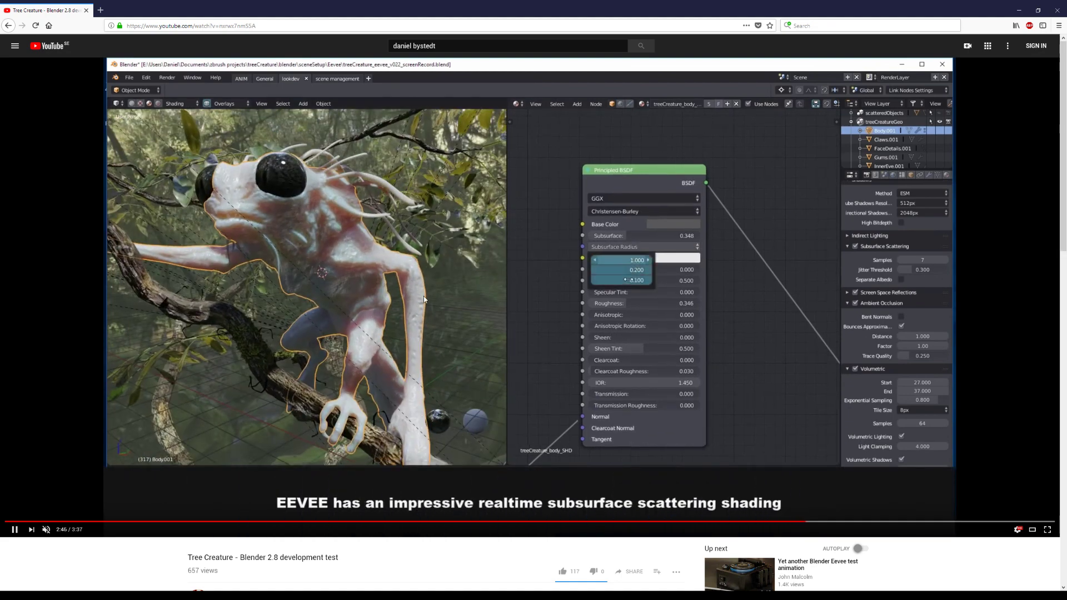
{"action": "left_click", "coordinate": [767, 455]}
Jump to the 3:04 magnifying glass shot and pause at 3:08
{"action": "left_click", "coordinate": [846, 522]}
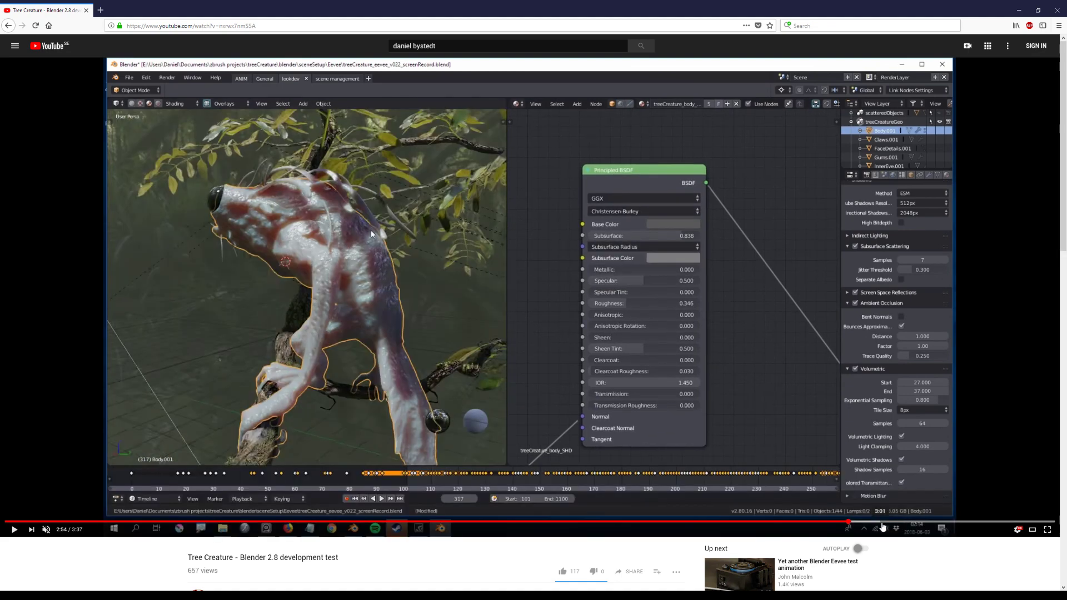
{"action": "left_click", "coordinate": [892, 522]}
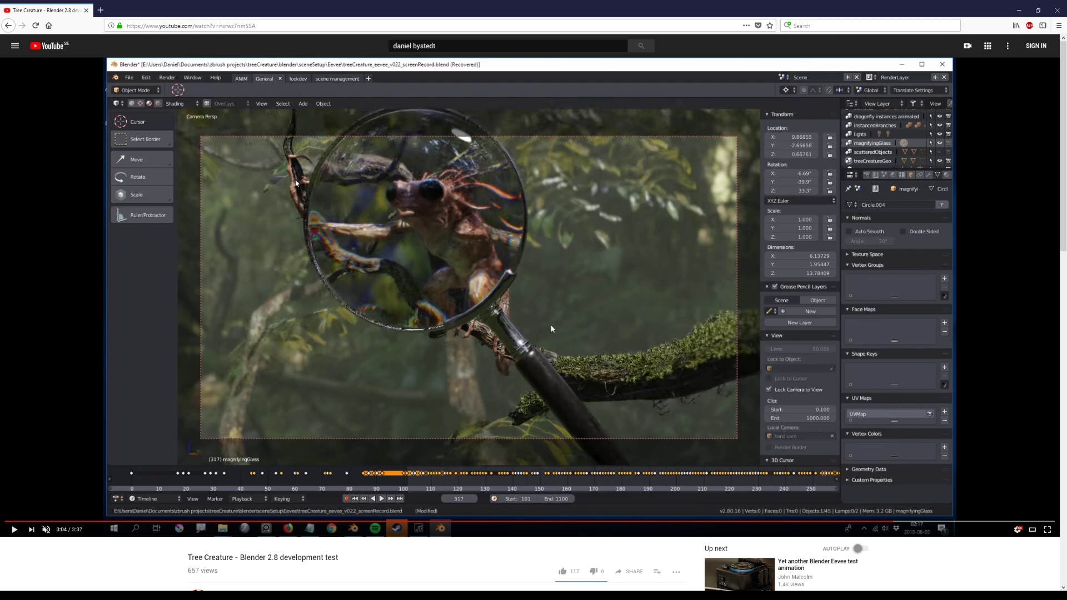
{"action": "left_click", "coordinate": [551, 328]}
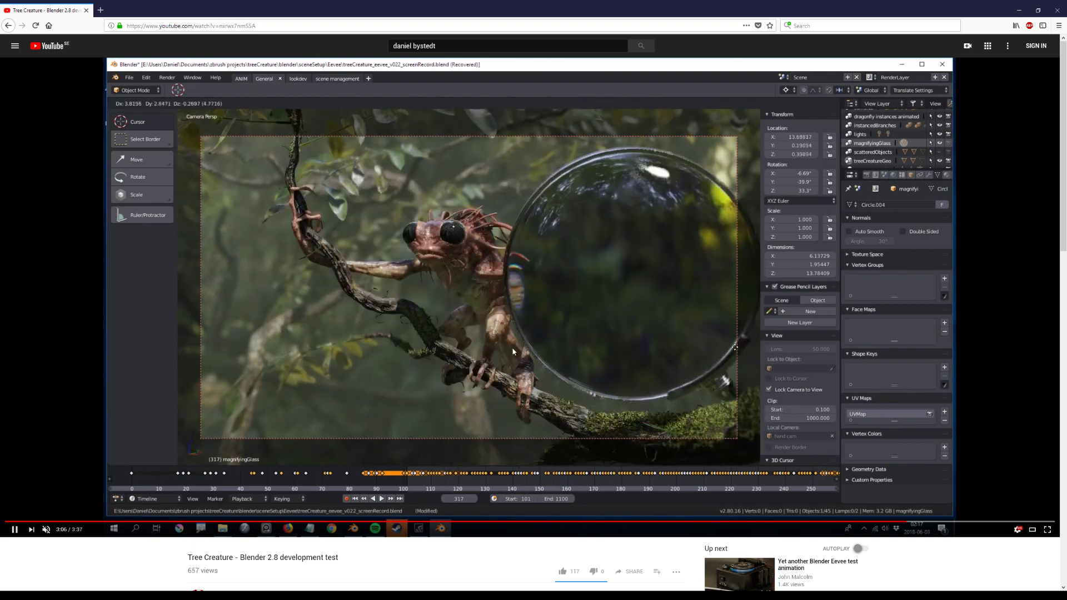
{"action": "left_click", "coordinate": [633, 411]}
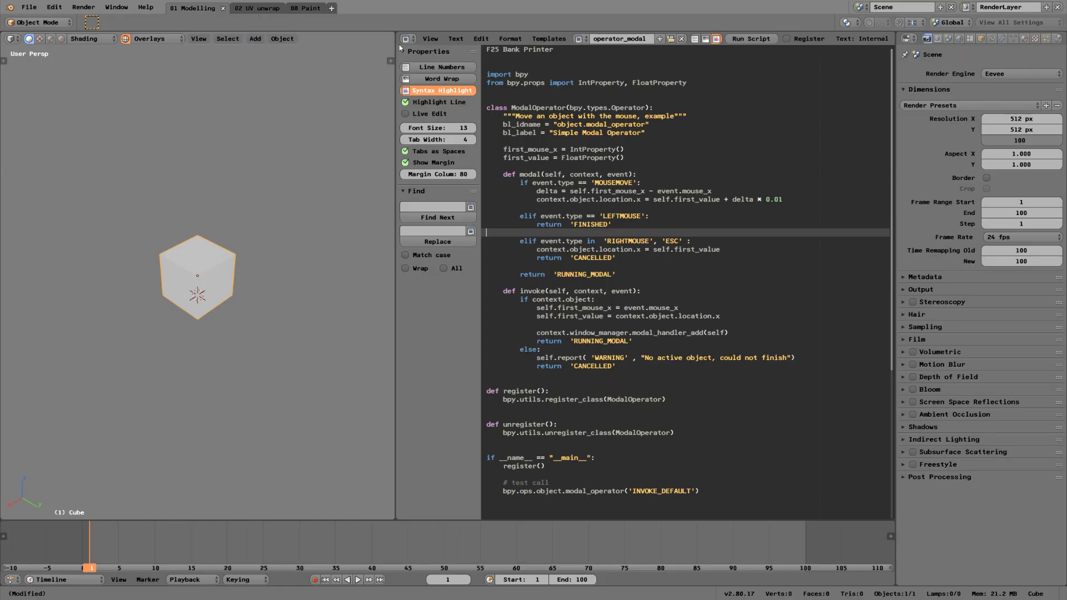
Close the text editor, reload the start-up scene and preview it with HDRI material lighting
{"action": "left_click_drag", "start_coordinate": [395, 32], "coordinate": [592, 199]}
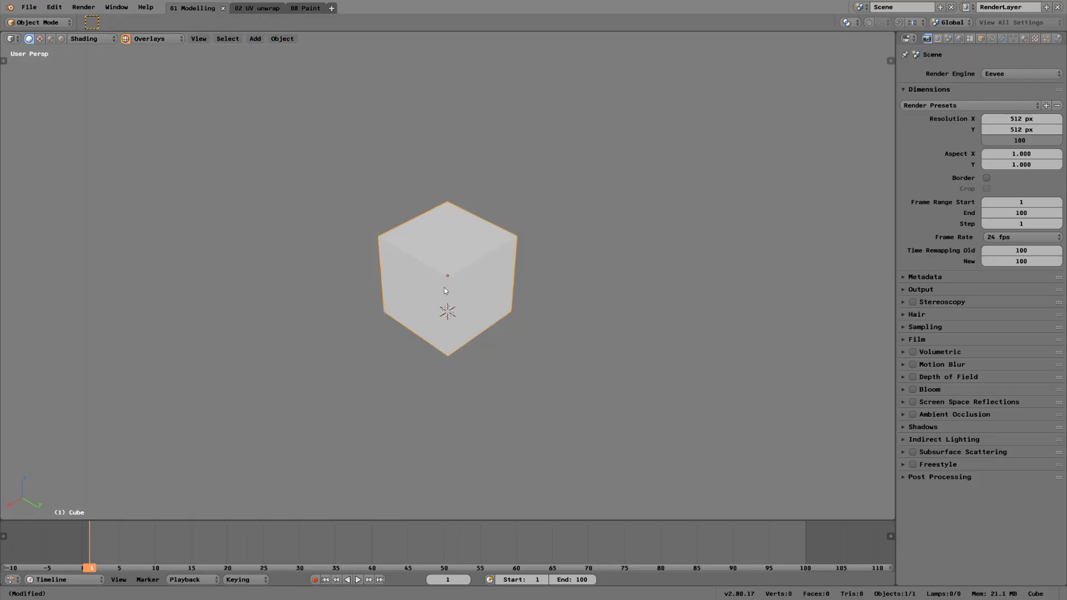
{"action": "key", "text": "ctrl+n"}
{"action": "left_click", "coordinate": [488, 275]}
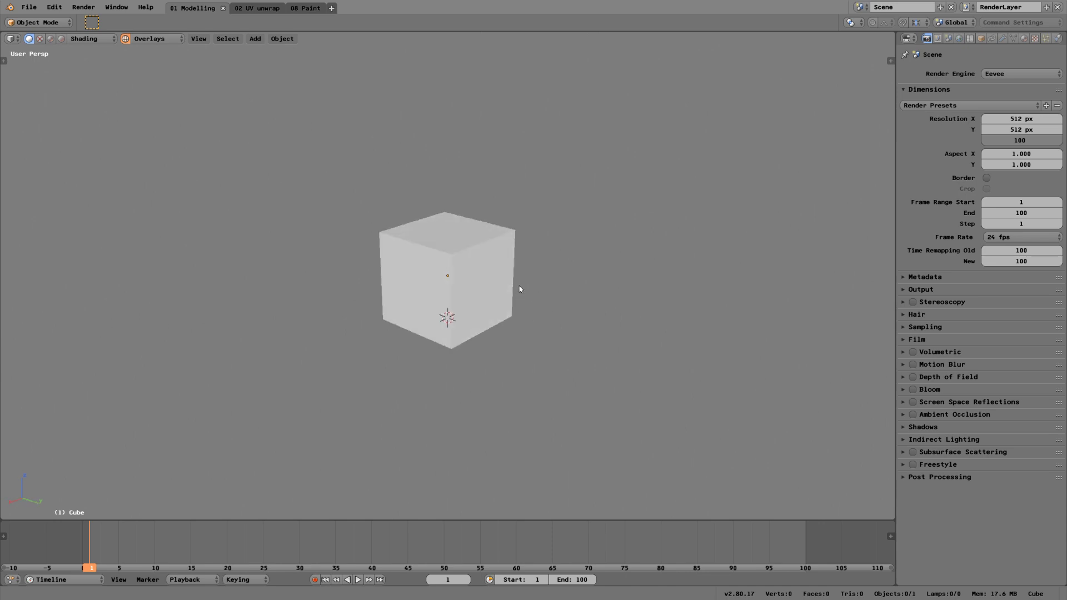
{"action": "key", "text": "shift+a"}
{"action": "mouse_move", "coordinate": [482, 301]}
{"action": "left_click", "coordinate": [61, 38]}
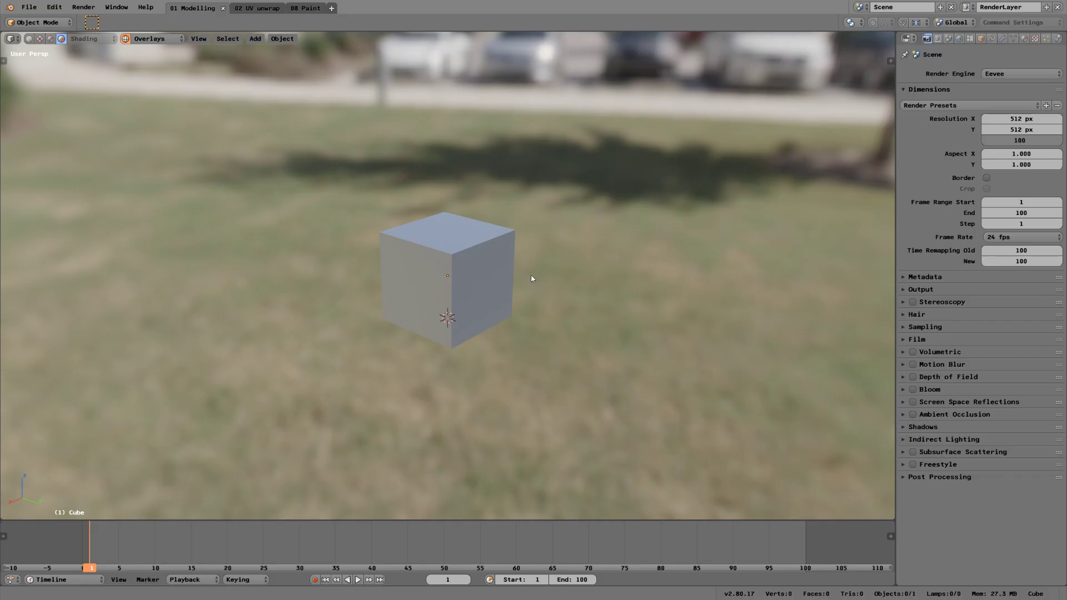
{"action": "middle_click_drag", "start_coordinate": [531, 278], "coordinate": [491, 287]}
{"action": "scroll", "coordinate": [493, 291], "scroll_direction": "down", "scroll_amount": 4}
Add a UV sphere and flatten it along Z into a disc
{"action": "key", "text": "shift+a"}
{"action": "mouse_move", "coordinate": [500, 294]}
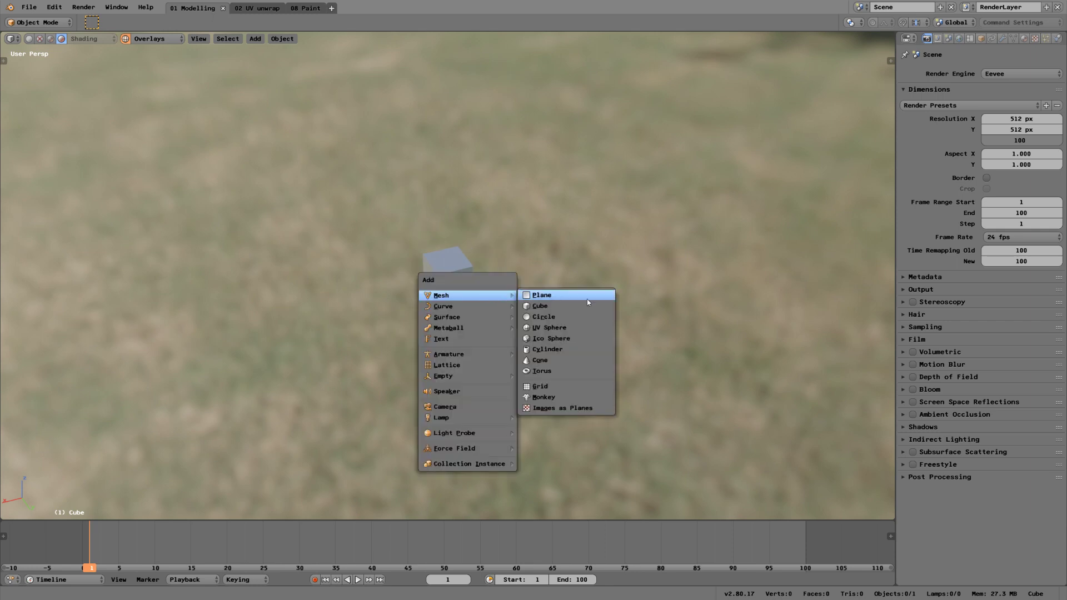
{"action": "left_click", "coordinate": [566, 327]}
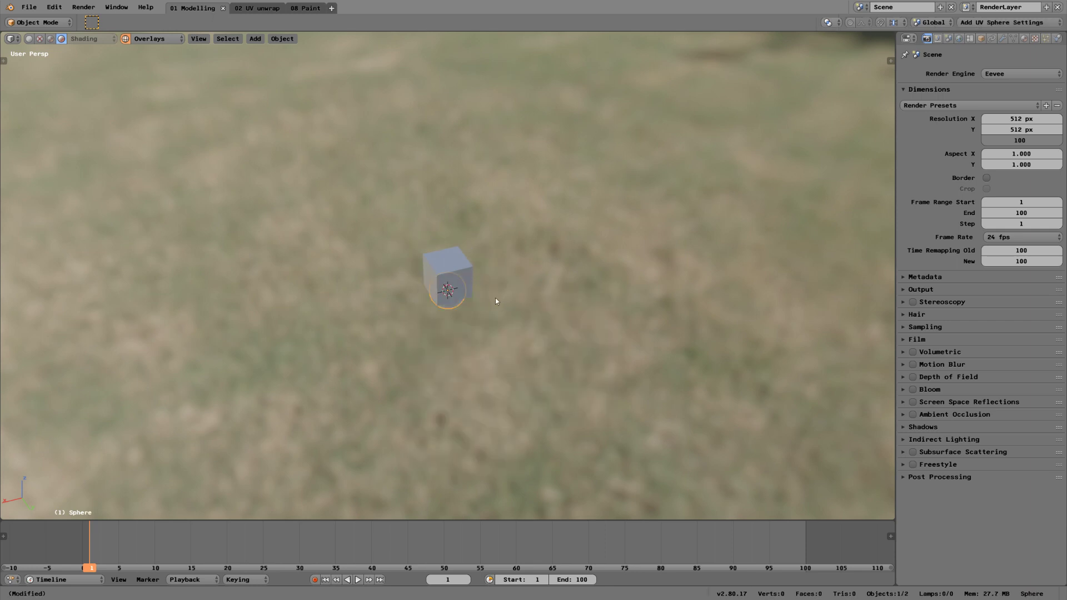
{"action": "key", "text": "s"}
{"action": "key", "text": "z"}
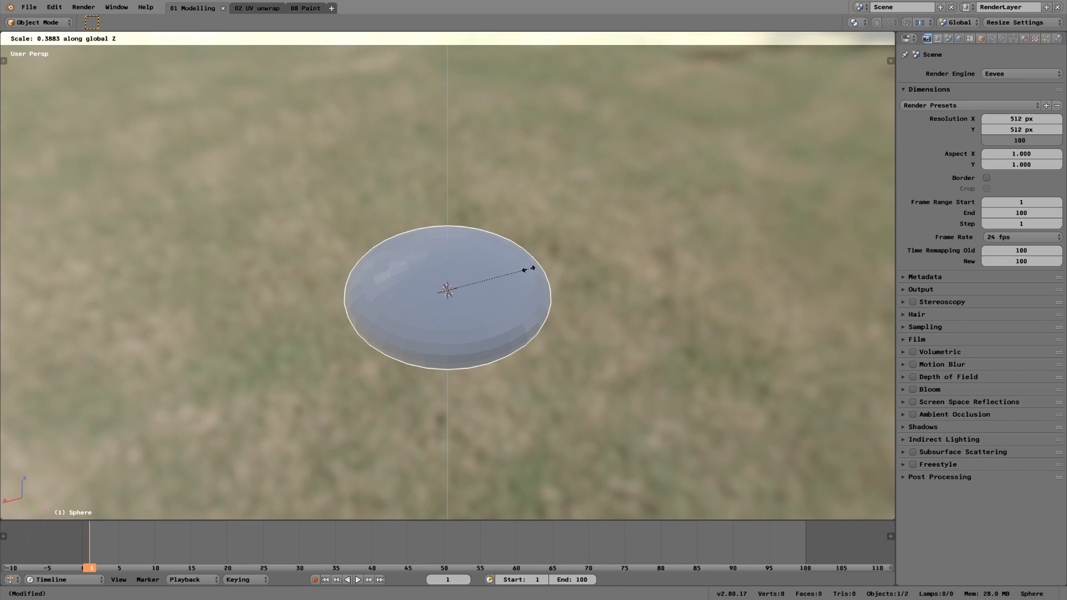
{"action": "left_click", "coordinate": [479, 272]}
{"action": "middle_click_drag", "start_coordinate": [478, 272], "coordinate": [510, 271]}
Shade the disc smooth and tumble it upright like a lens
{"action": "left_click", "coordinate": [281, 39]}
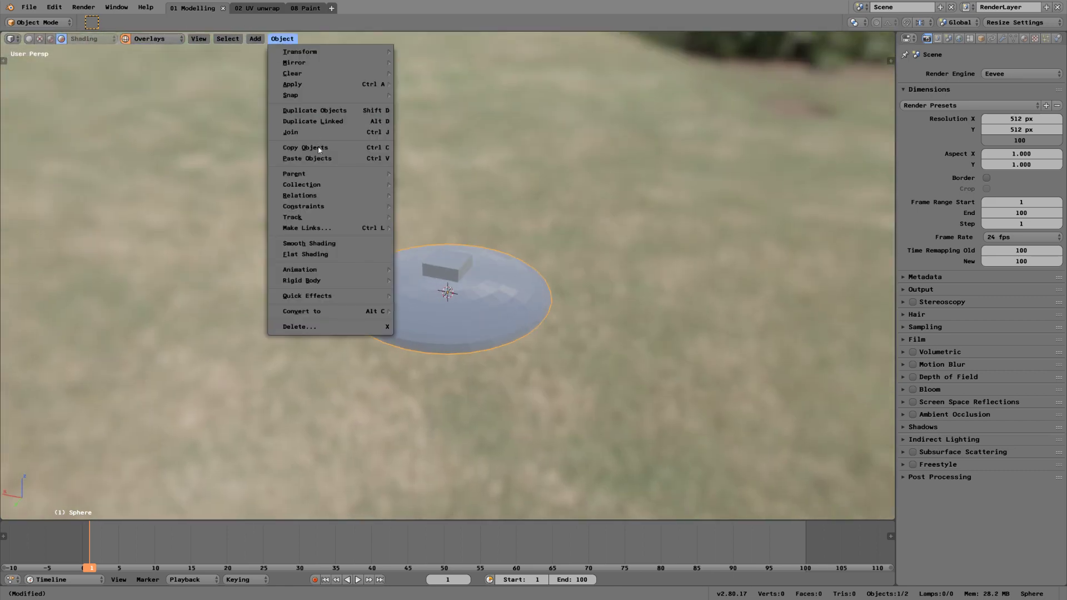
{"action": "left_click", "coordinate": [337, 244]}
{"action": "mouse_move", "coordinate": [535, 264]}
{"action": "middle_mouse_down"}
{"action": "mouse_move", "coordinate": [485, 274]}
{"action": "mouse_move", "coordinate": [481, 245]}
{"action": "middle_mouse_up"}
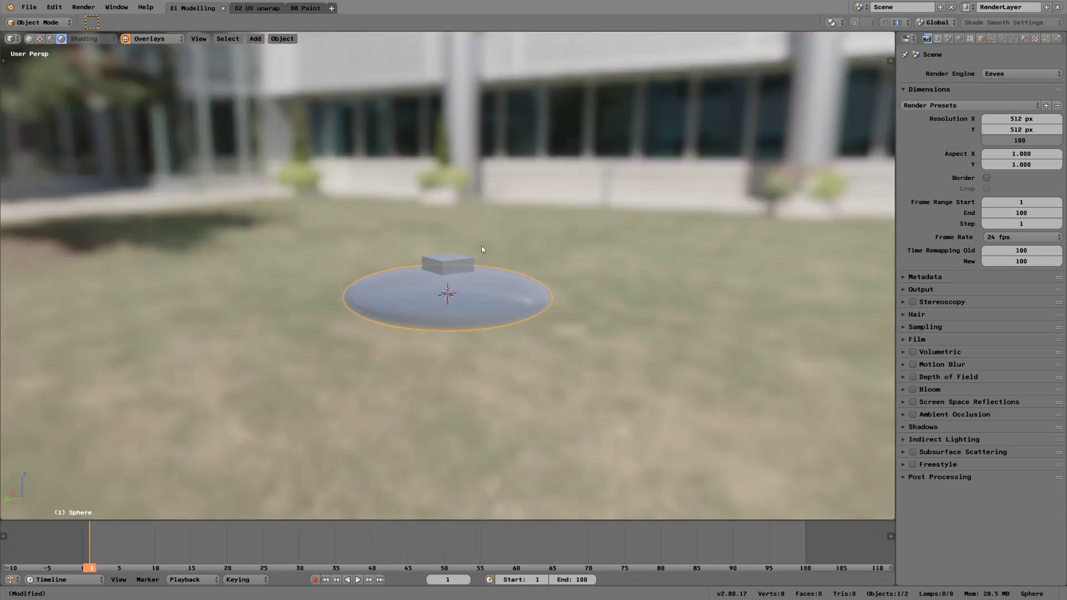
{"action": "key", "text": "g"}
{"action": "key", "text": "r"}
{"action": "key", "text": "r"}
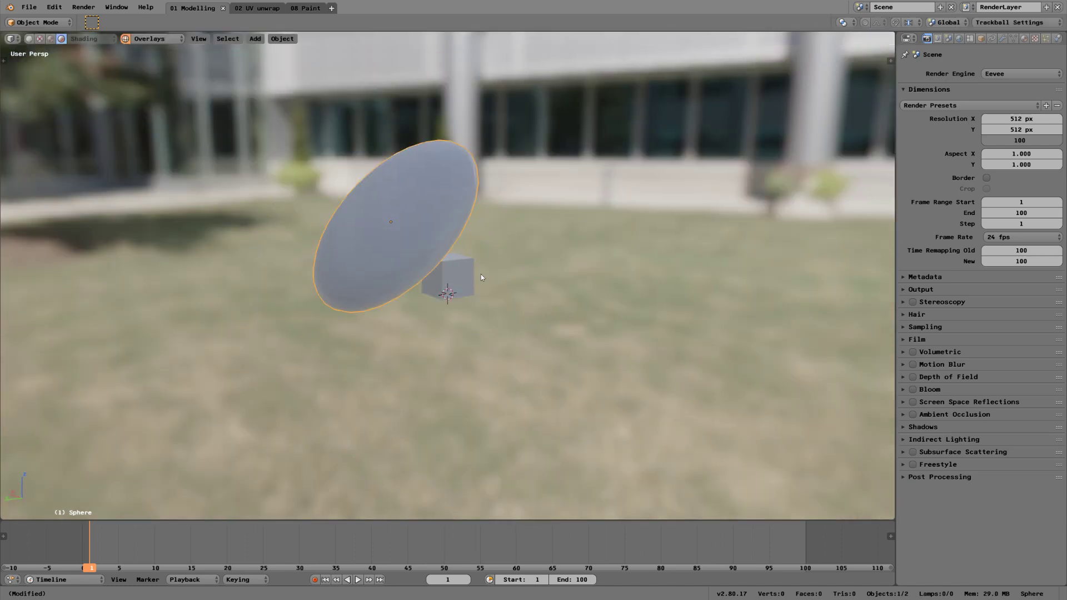
{"action": "left_click", "coordinate": [425, 224]}
{"action": "middle_click_drag", "start_coordinate": [425, 224], "coordinate": [470, 246]}
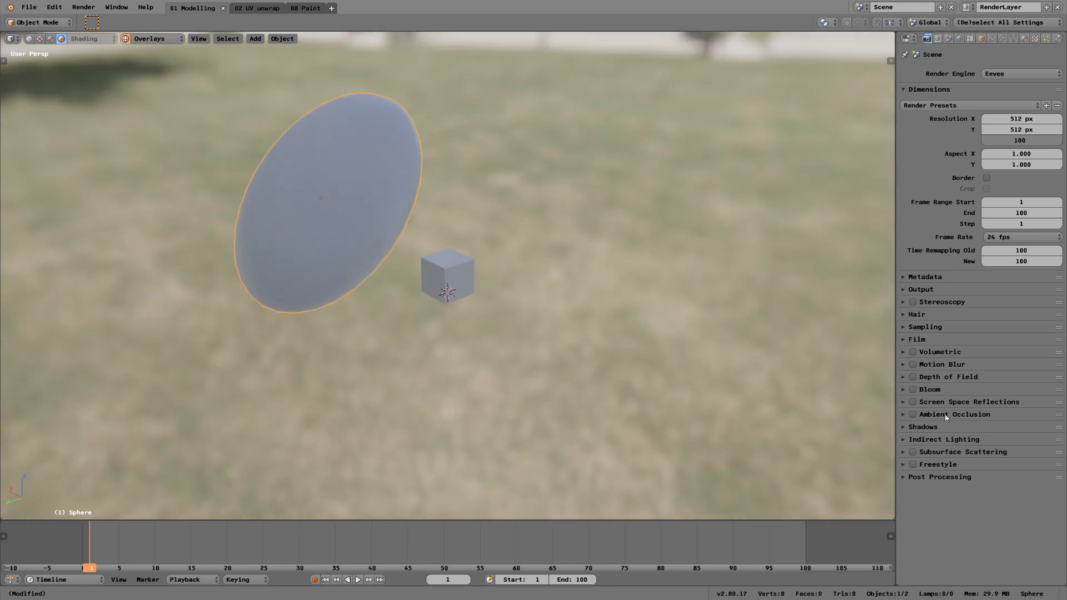
Expand Screen Space Reflections and make the enlarged lower area a Shader Editor
{"action": "left_click", "coordinate": [913, 403]}
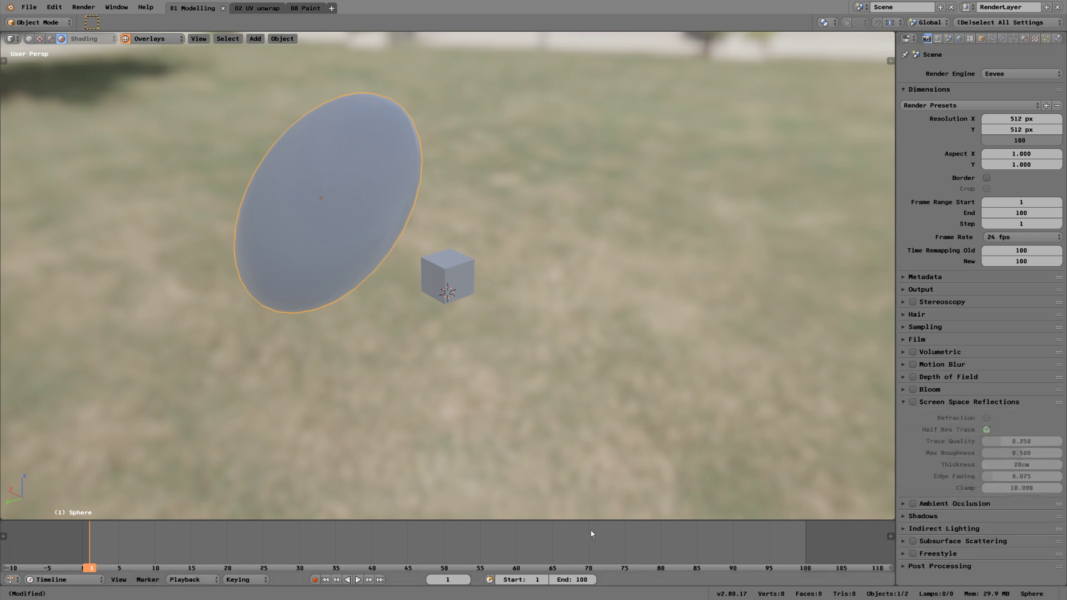
{"action": "left_click_drag", "start_coordinate": [584, 520], "coordinate": [584, 299]}
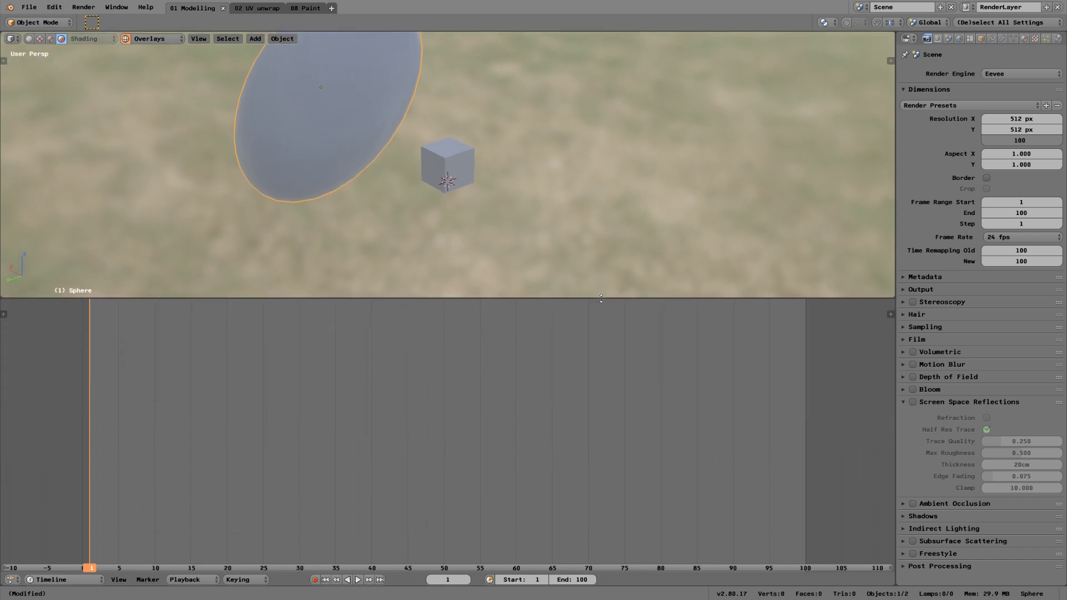
{"action": "left_click", "coordinate": [11, 580]}
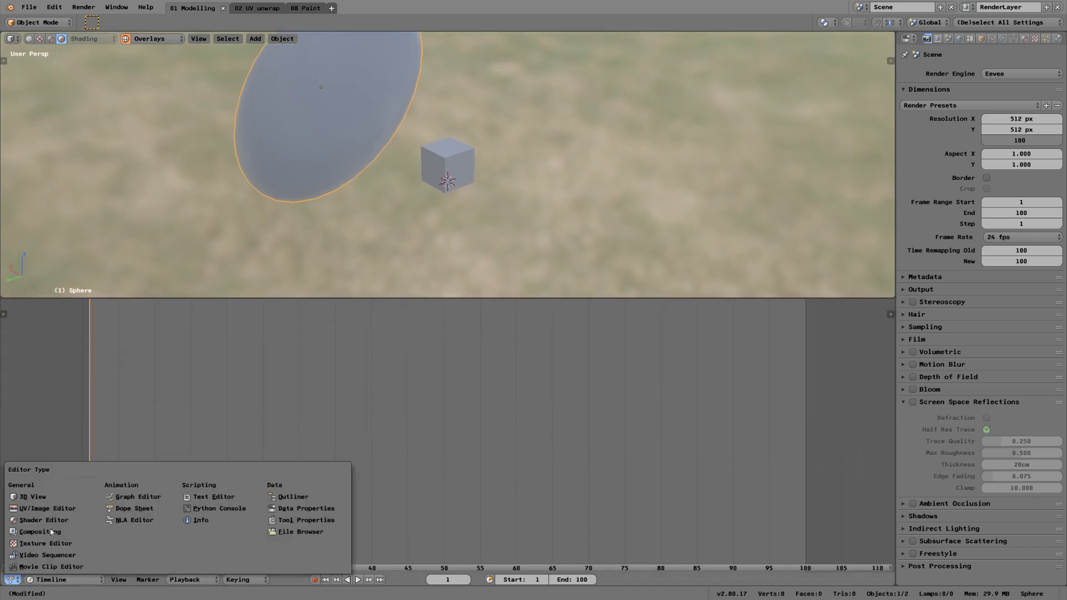
{"action": "left_click", "coordinate": [49, 520]}
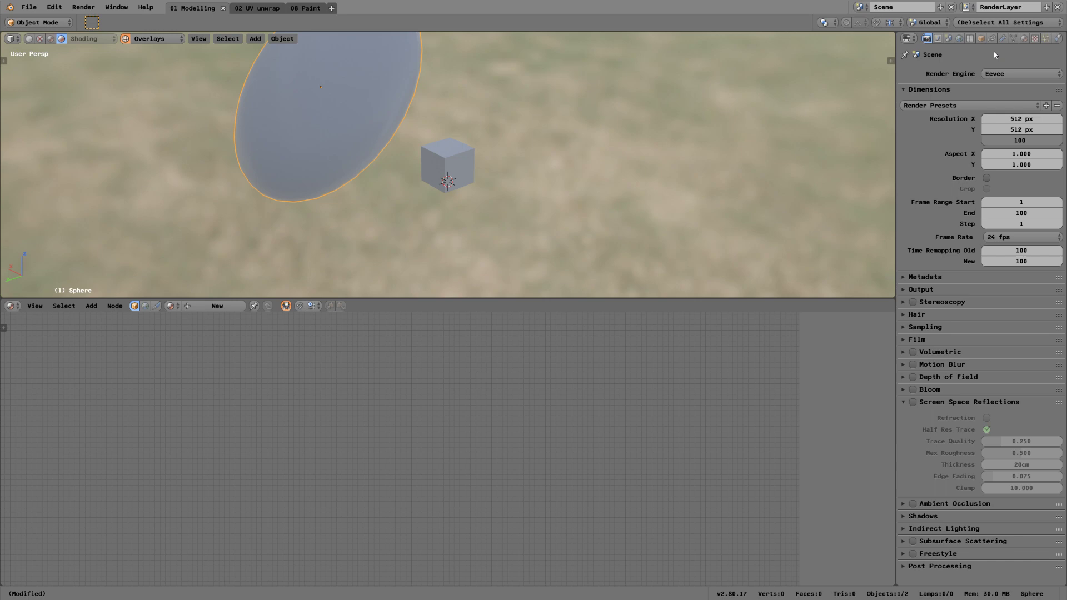
Create a new disc material with a Glass BSDF surface and arrange its nodes
{"action": "left_click", "coordinate": [1023, 42]}
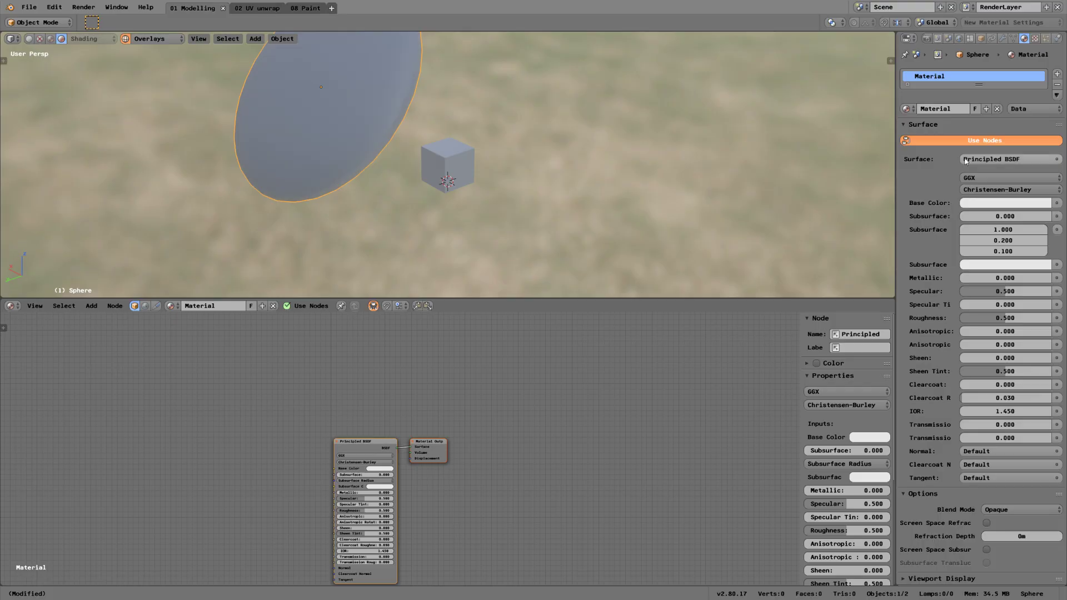
{"action": "left_click", "coordinate": [982, 159]}
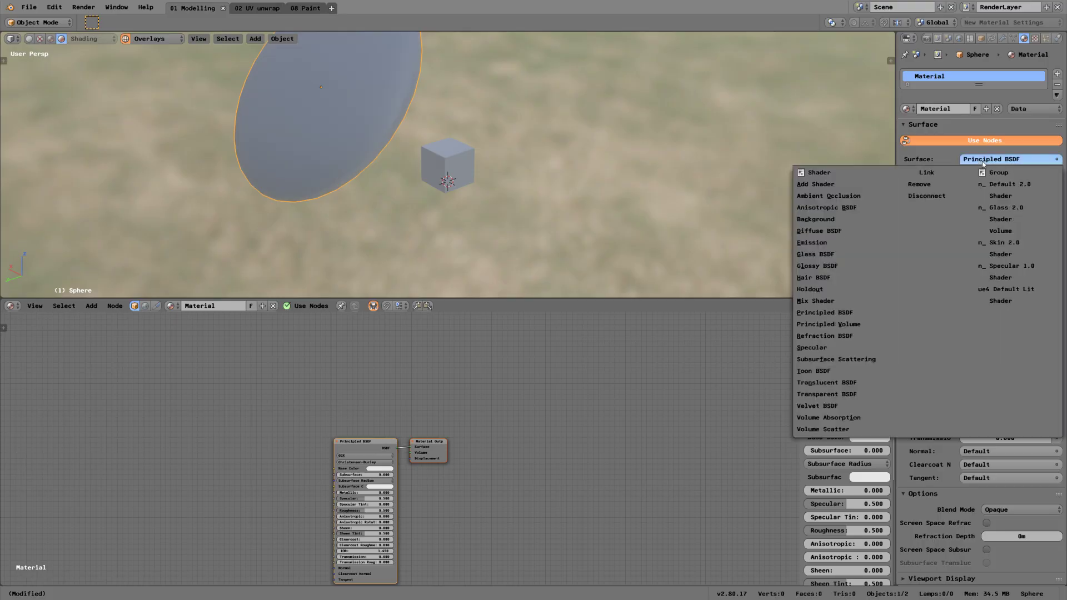
{"action": "left_click", "coordinate": [815, 254]}
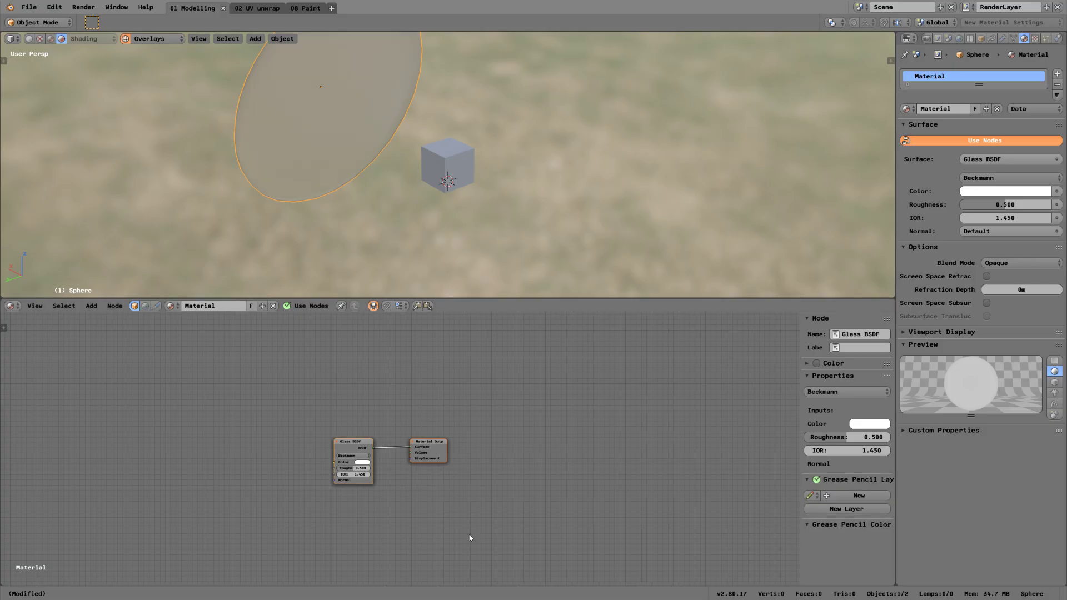
{"action": "scroll", "coordinate": [437, 489], "scroll_direction": "up", "scroll_amount": 4}
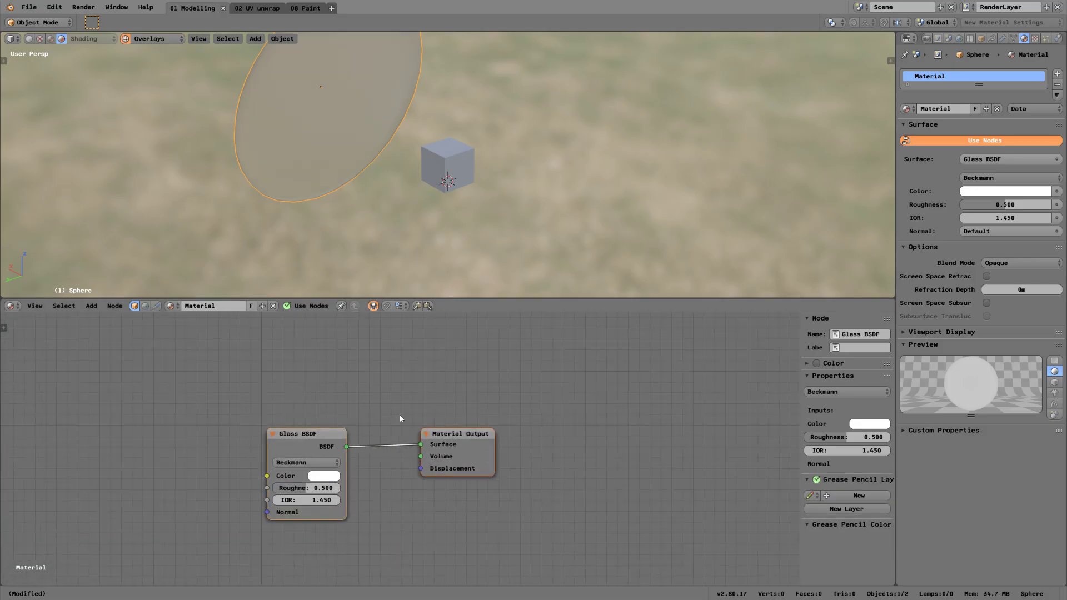
{"action": "middle_click_drag", "start_coordinate": [396, 478], "coordinate": [560, 388]}
{"action": "left_click_drag", "start_coordinate": [560, 388], "coordinate": [355, 360]}
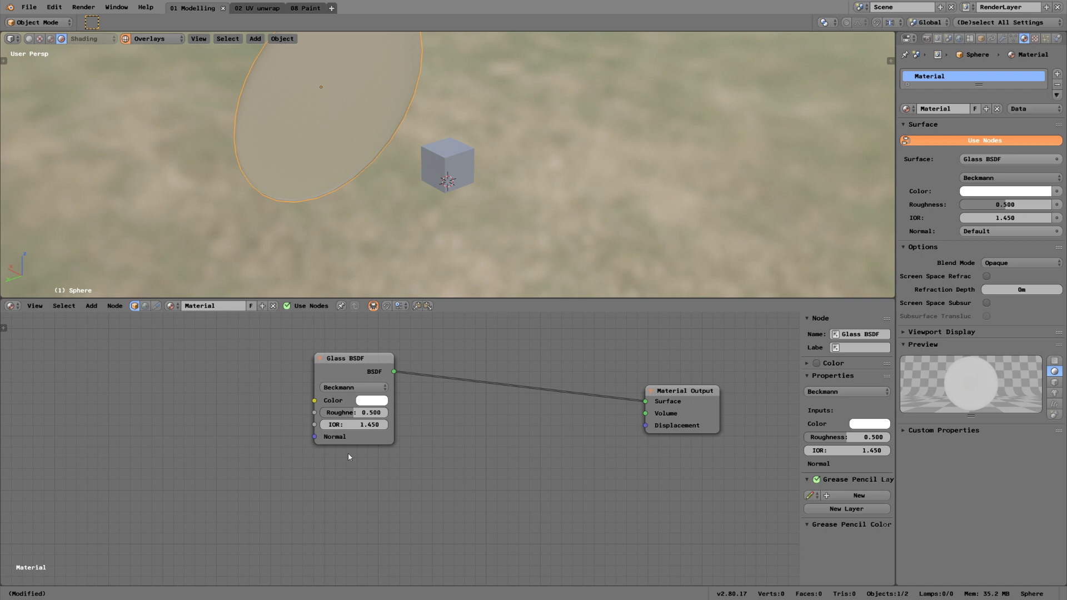
Add an Image Texture node left of Glass BSDF, discarding a mistaken Texture Coordinate node
{"action": "key", "text": "shift+a"}
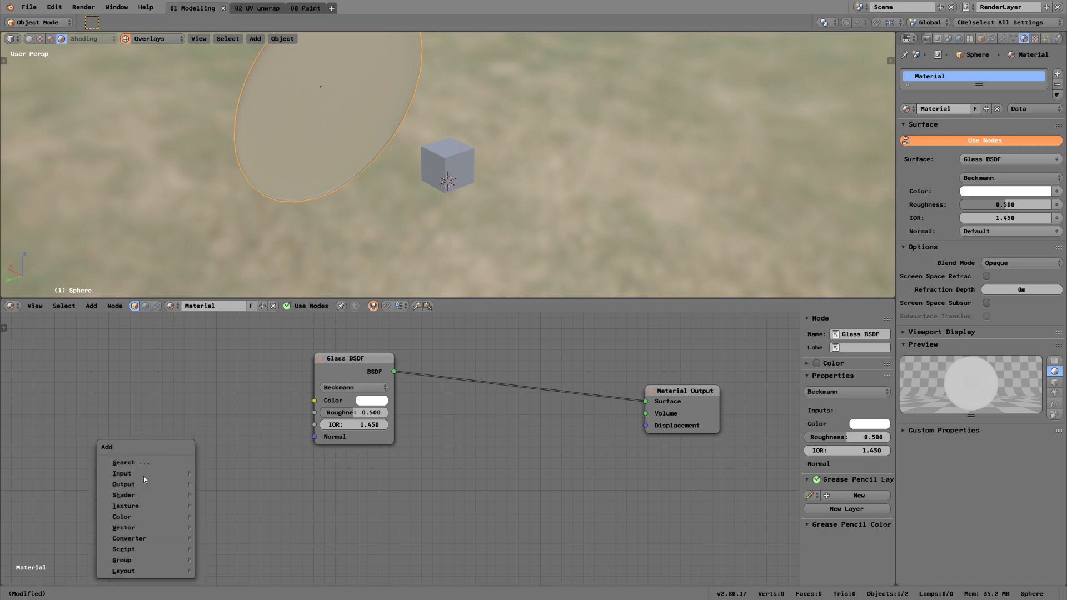
{"action": "mouse_move", "coordinate": [144, 474]}
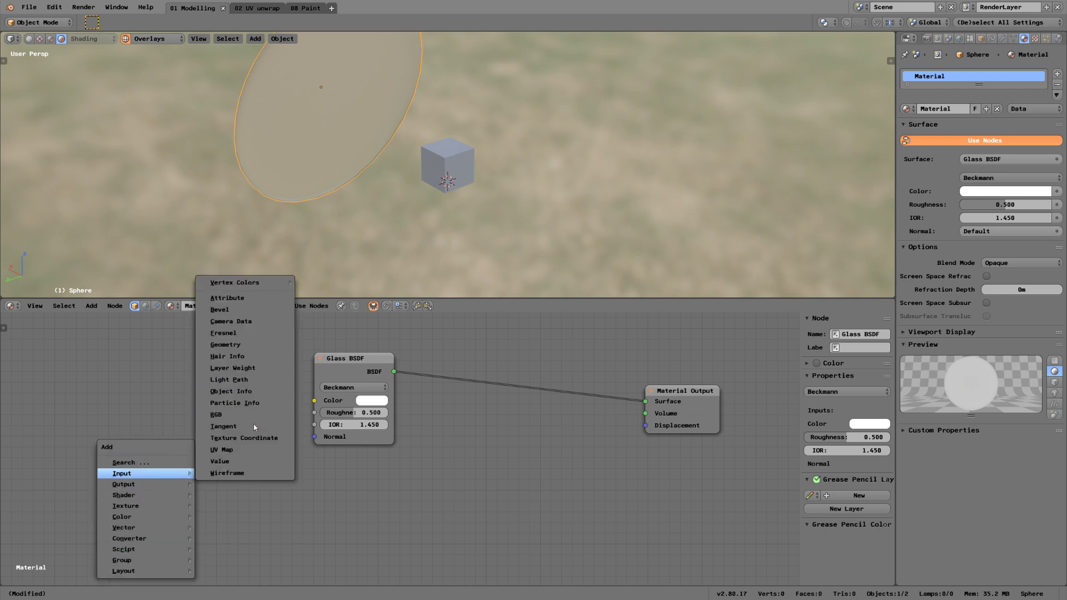
{"action": "left_click", "coordinate": [260, 438]}
{"action": "left_click", "coordinate": [204, 440]}
{"action": "key", "text": "x"}
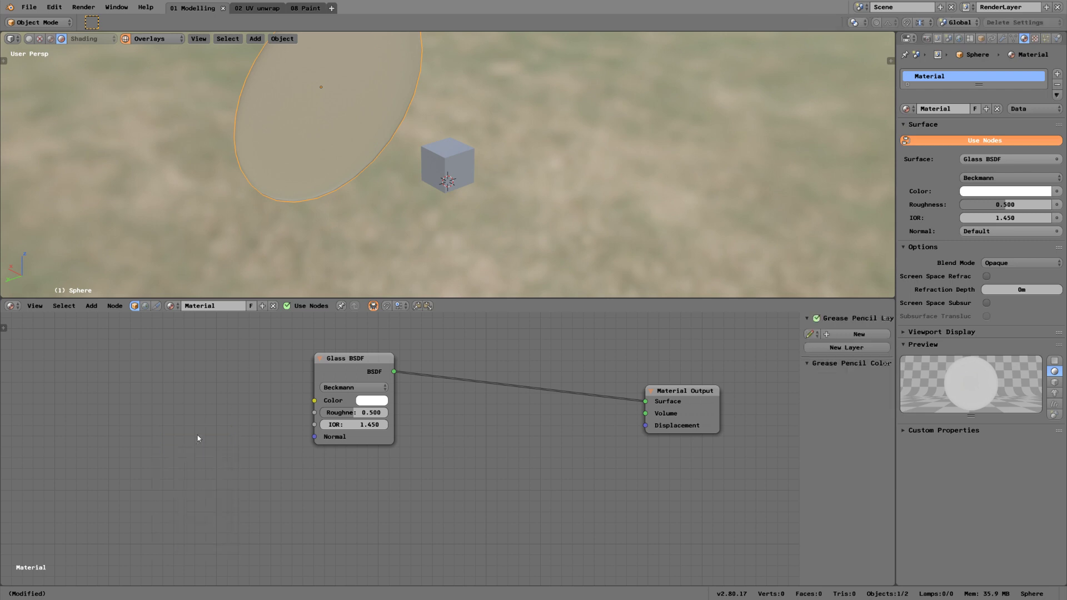
{"action": "key", "text": "shift+a"}
{"action": "mouse_move", "coordinate": [198, 435]}
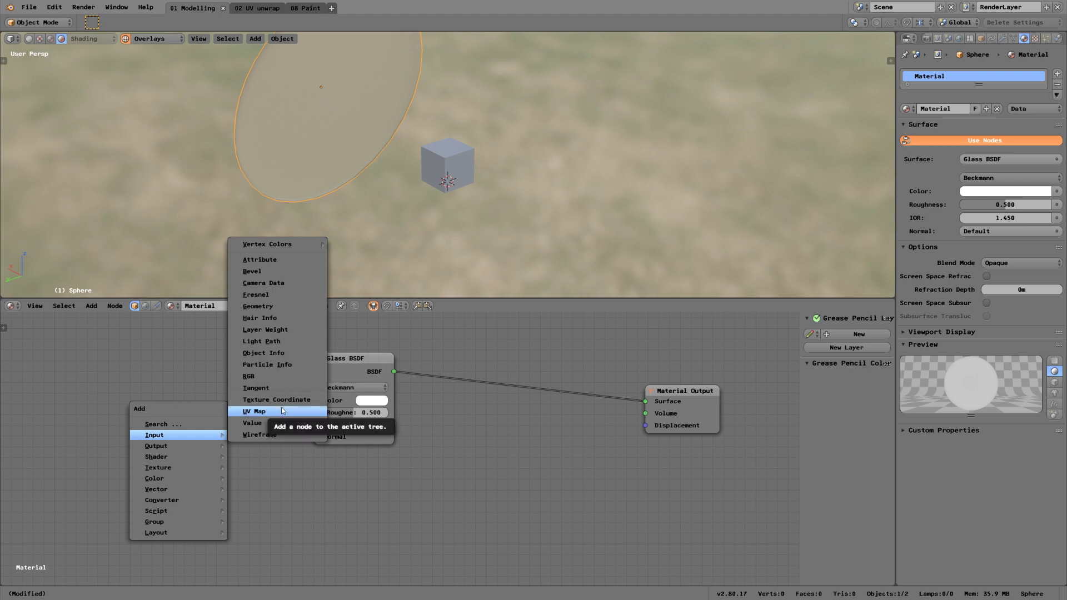
{"action": "mouse_move", "coordinate": [167, 467]}
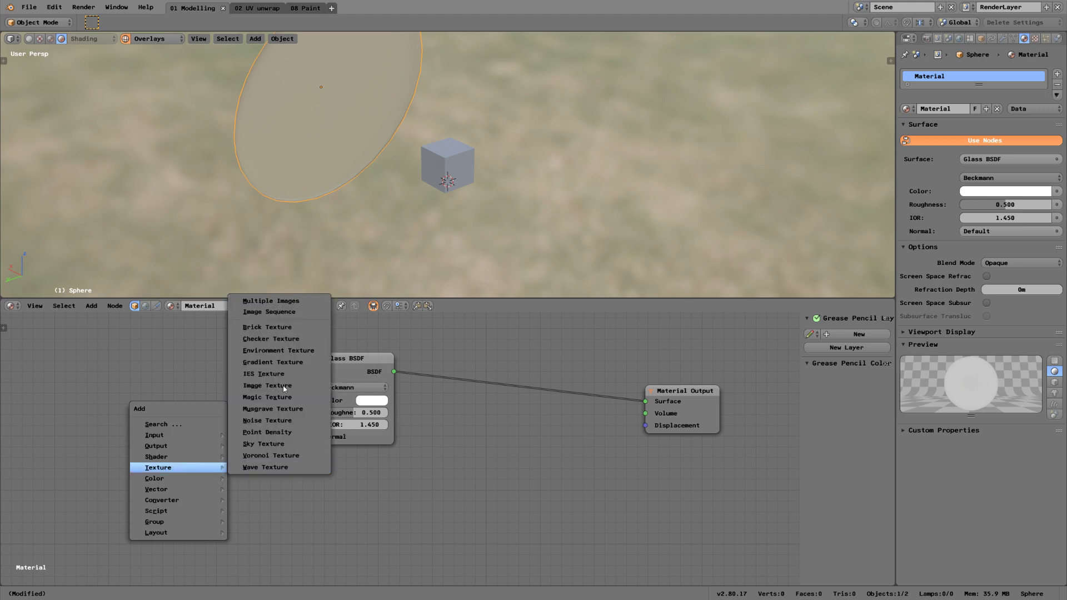
{"action": "left_click", "coordinate": [267, 386]}
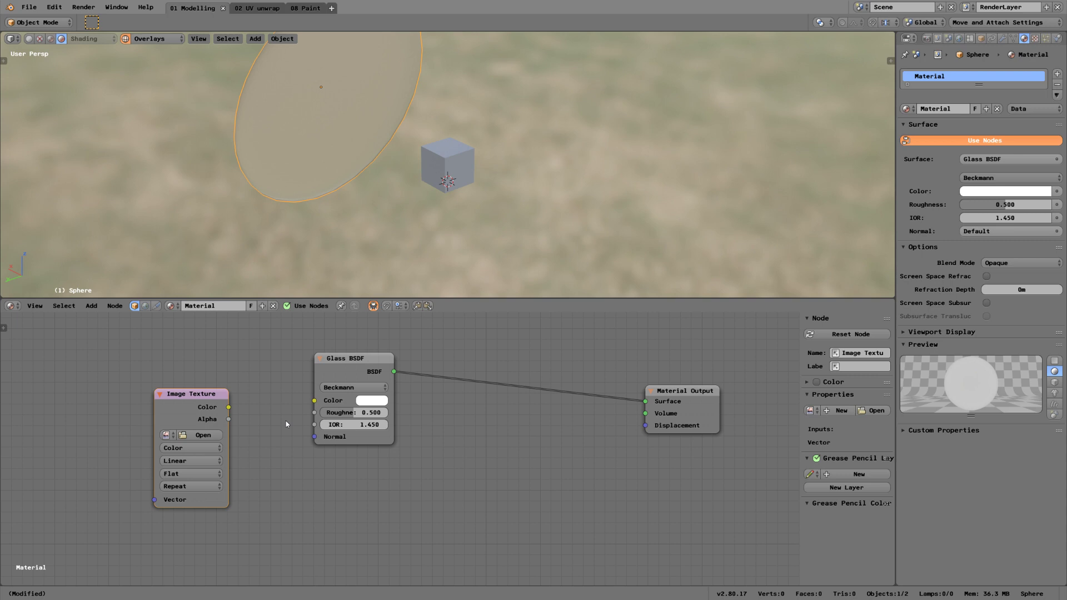
{"action": "left_click_drag", "start_coordinate": [190, 394], "coordinate": [130, 369]}
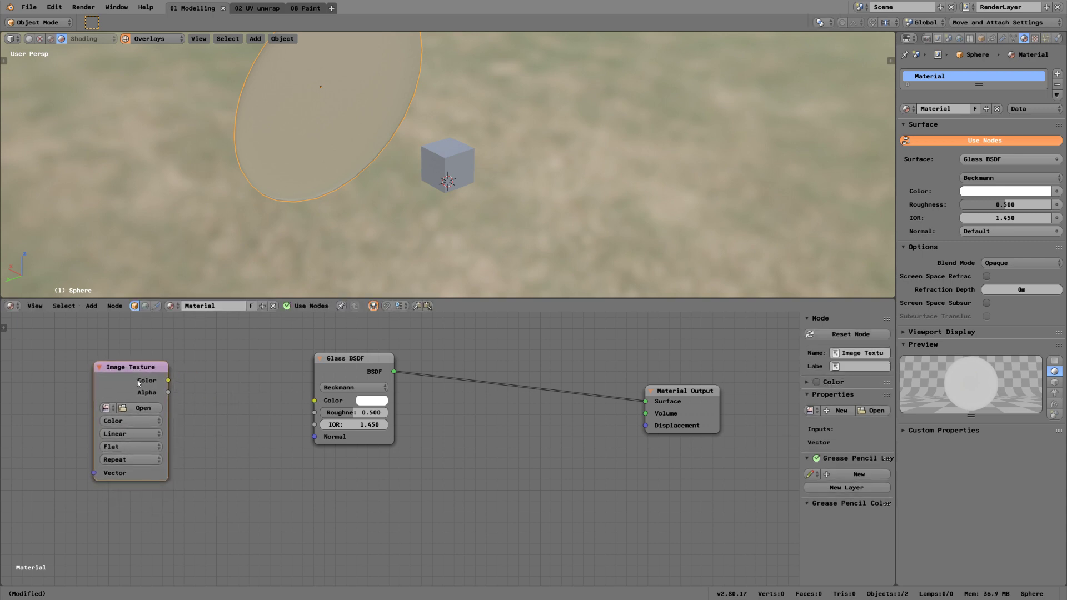
{"action": "left_click", "coordinate": [346, 365]}
Enlarge the sphere and squash it along Z into a flat disc
{"action": "key", "text": "shift+a"}
{"action": "mouse_move", "coordinate": [473, 464]}
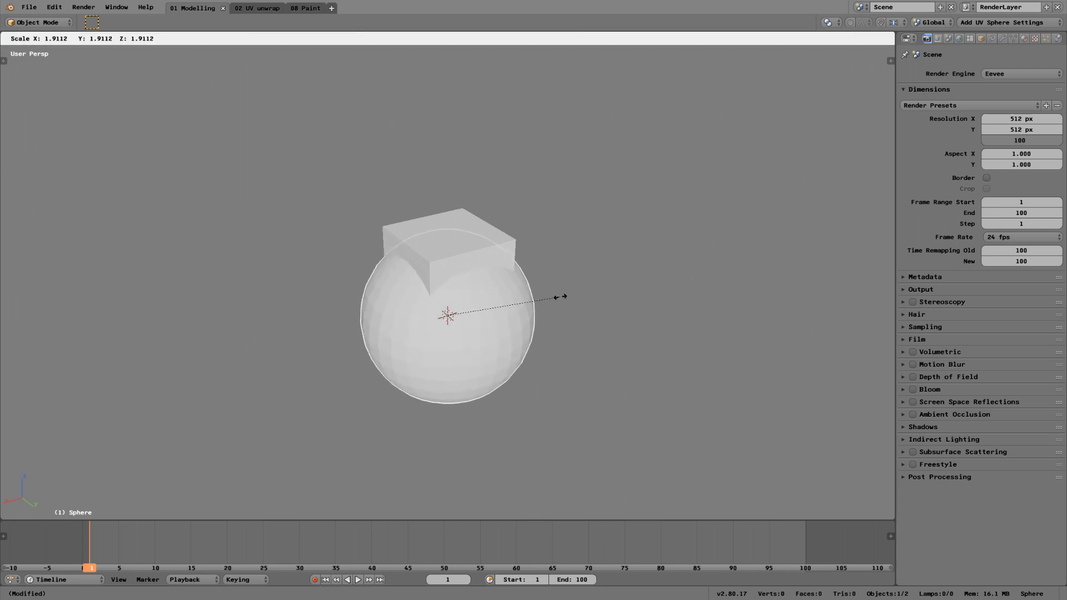
{"action": "key", "text": "z"}
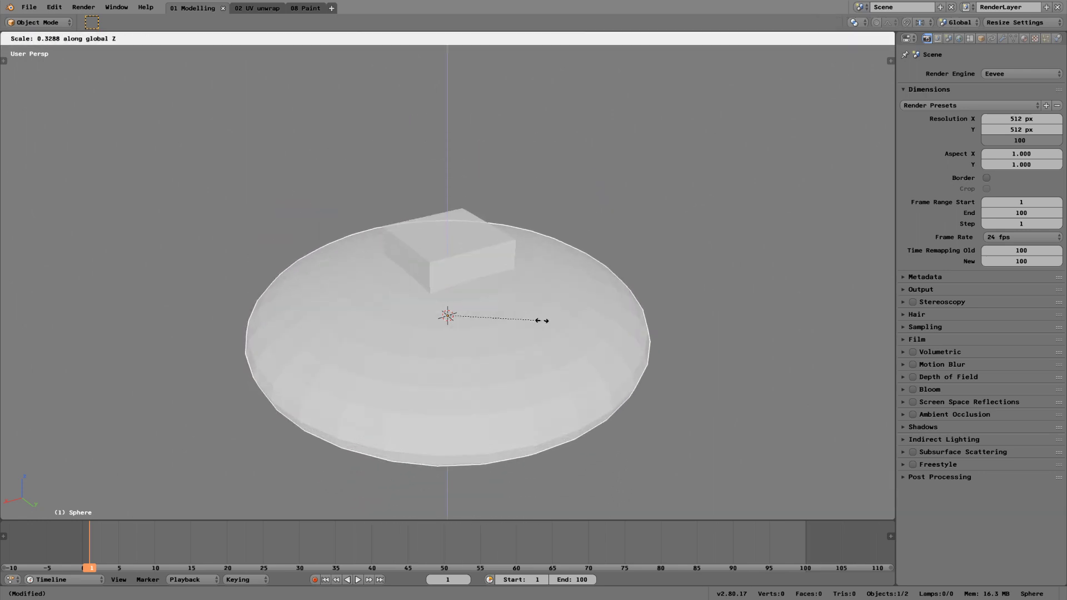
{"action": "left_click", "coordinate": [508, 305]}
{"action": "middle_click_drag", "start_coordinate": [631, 336], "coordinate": [503, 322]}
Apply Smooth Shading to the disc from the Object menu
{"action": "left_click", "coordinate": [282, 39]}
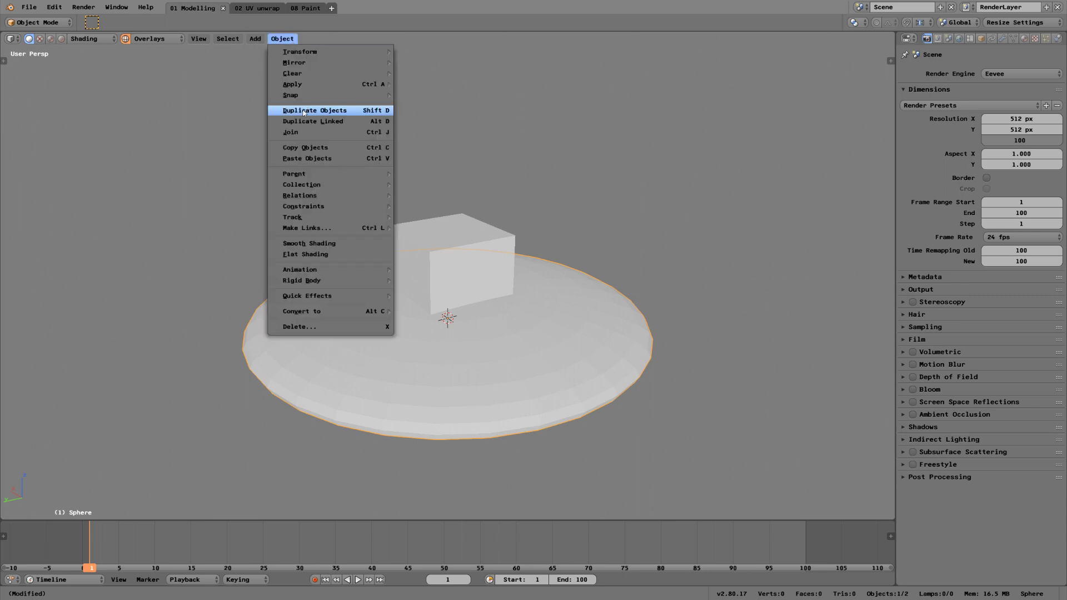
{"action": "mouse_move", "coordinate": [325, 206]}
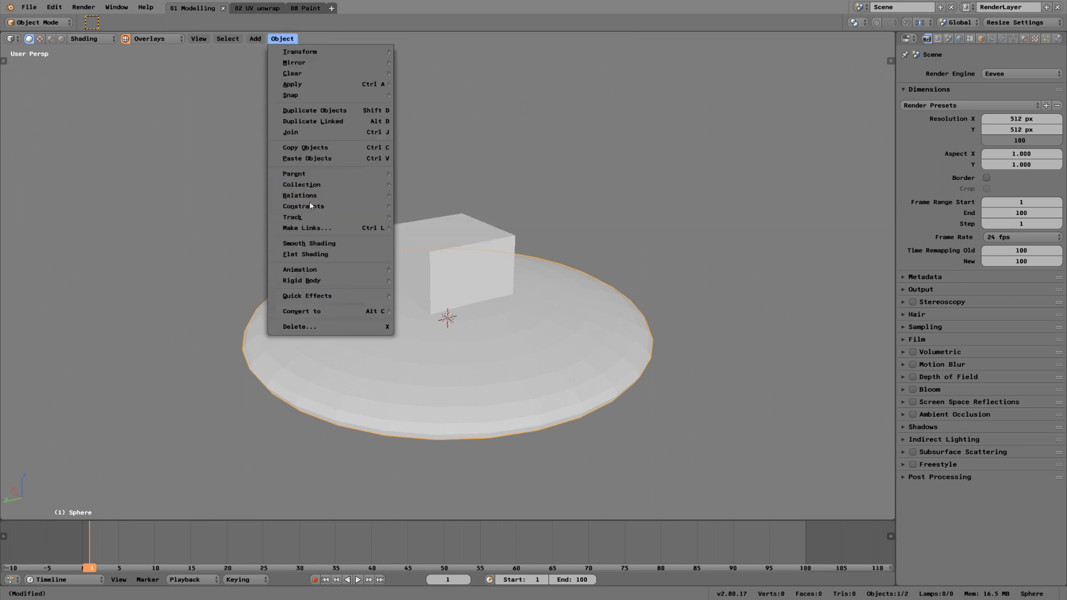
{"action": "left_click", "coordinate": [336, 244]}
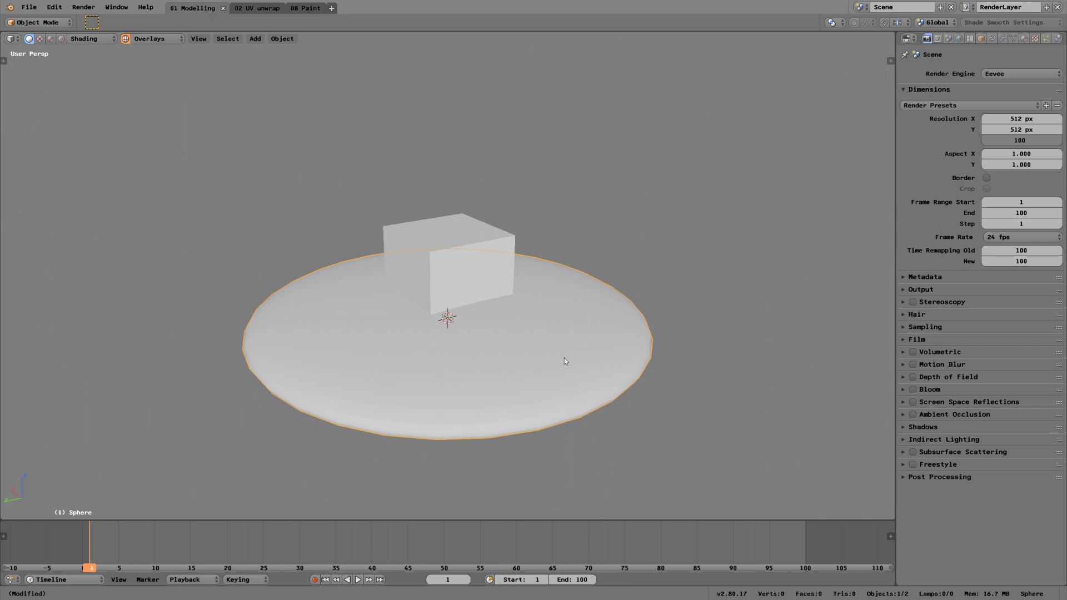
{"action": "middle_click_drag", "start_coordinate": [565, 361], "coordinate": [665, 368]}
Move and trackball-rotate the disc until it faces the viewer as a circle
{"action": "key", "text": "g"}
{"action": "key", "text": "r"}
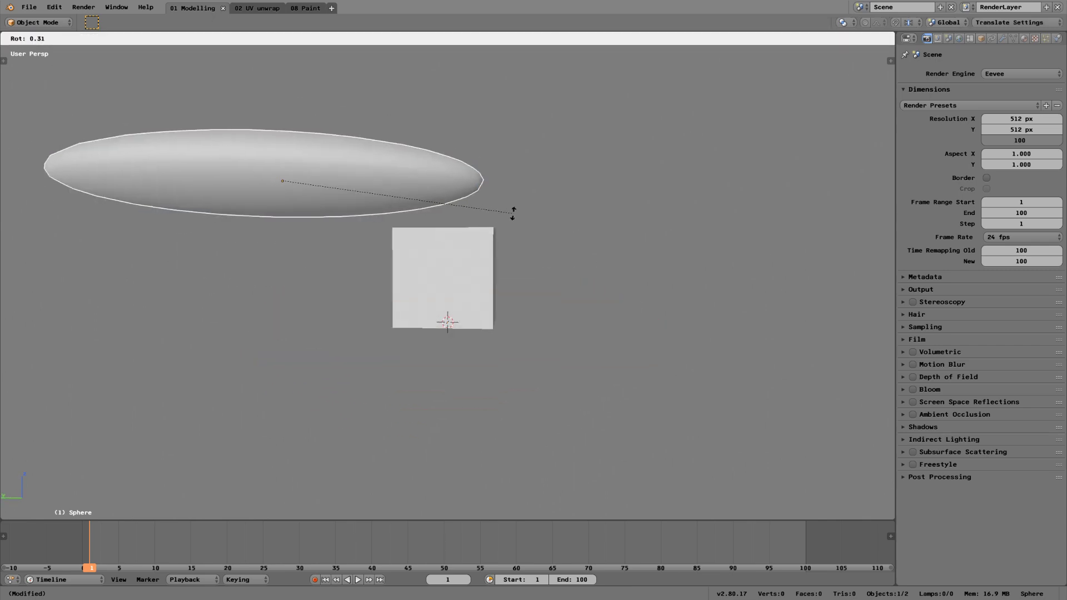
{"action": "key", "text": "r"}
{"action": "left_click", "coordinate": [387, 213]}
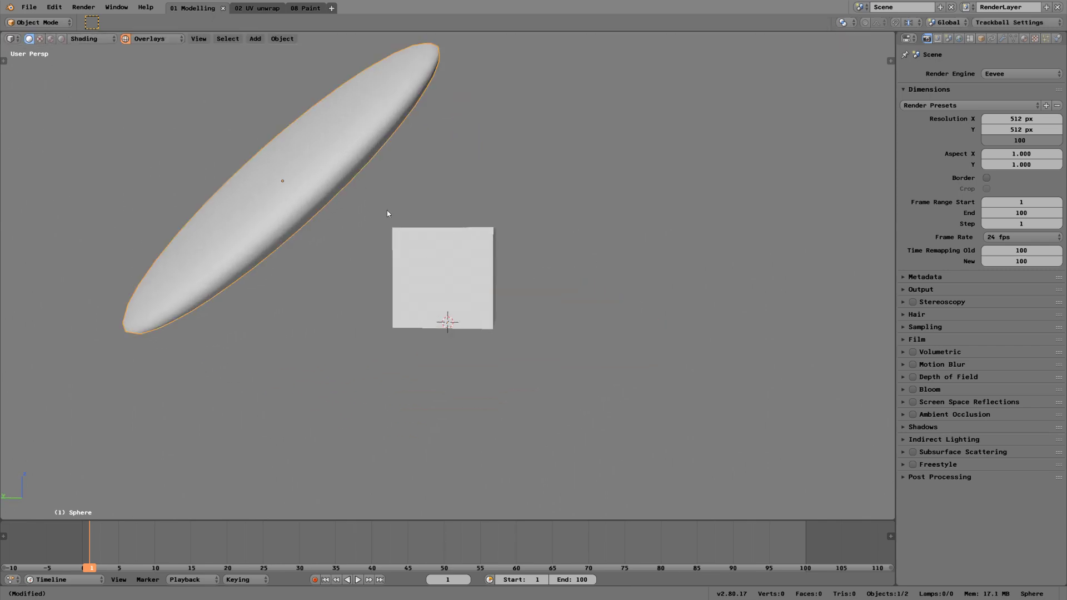
{"action": "scroll", "coordinate": [417, 223], "scroll_direction": "up", "scroll_amount": 3}
{"action": "scroll", "coordinate": [445, 234], "scroll_direction": "down", "scroll_amount": 6}
{"action": "key", "text": "g"}
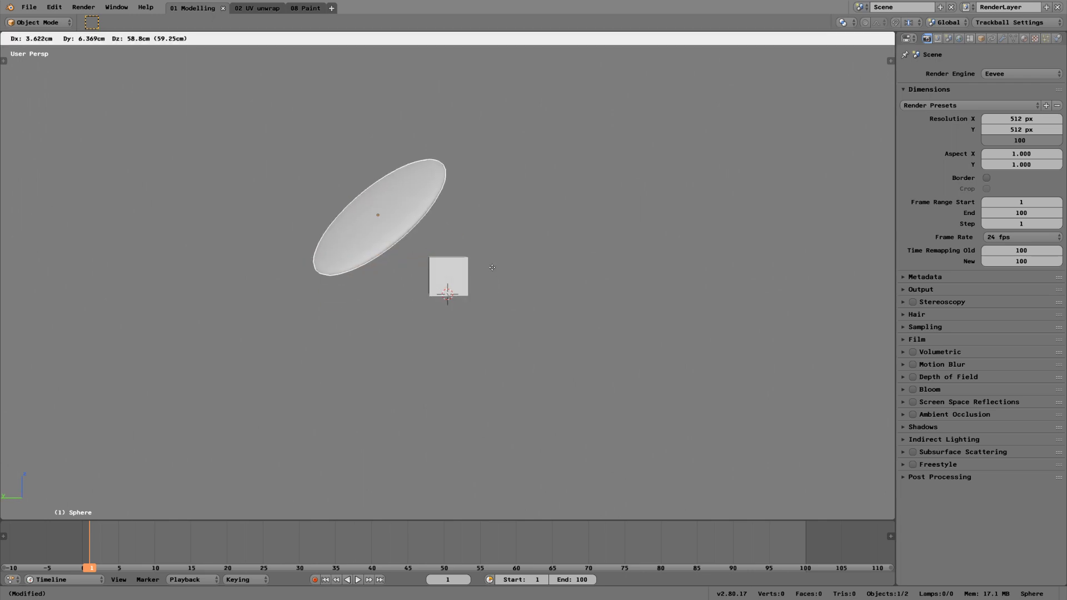
{"action": "left_click", "coordinate": [492, 267]}
{"action": "key", "text": "r"}
{"action": "key", "text": "r"}
{"action": "left_click", "coordinate": [508, 319]}
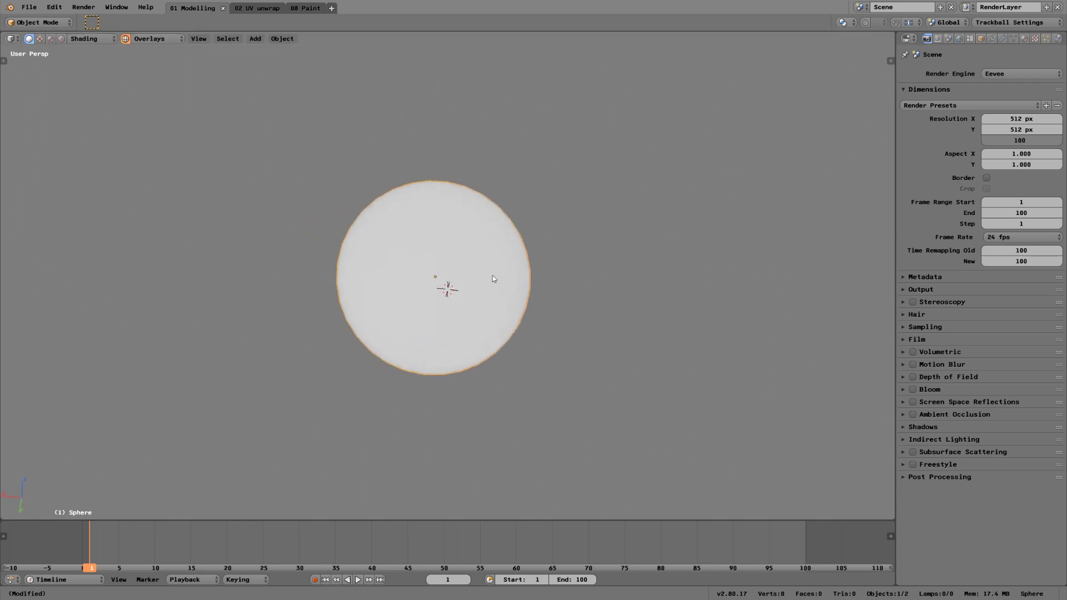
Create a new material for the sphere with a Glass BSDF surface
{"action": "left_click", "coordinate": [1024, 38]}
{"action": "left_click", "coordinate": [965, 112]}
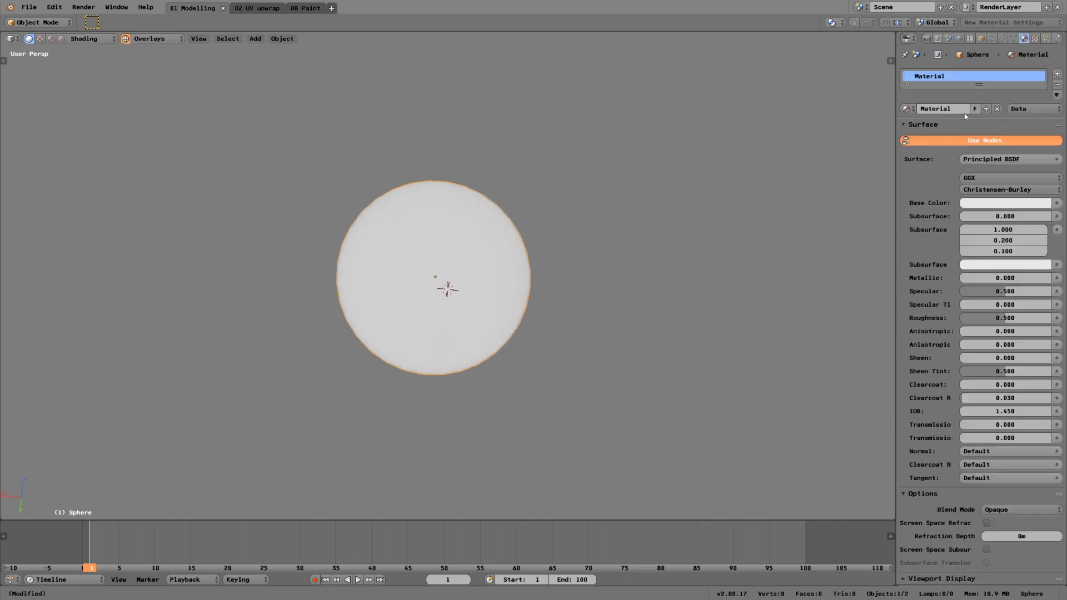
{"action": "left_click", "coordinate": [999, 160]}
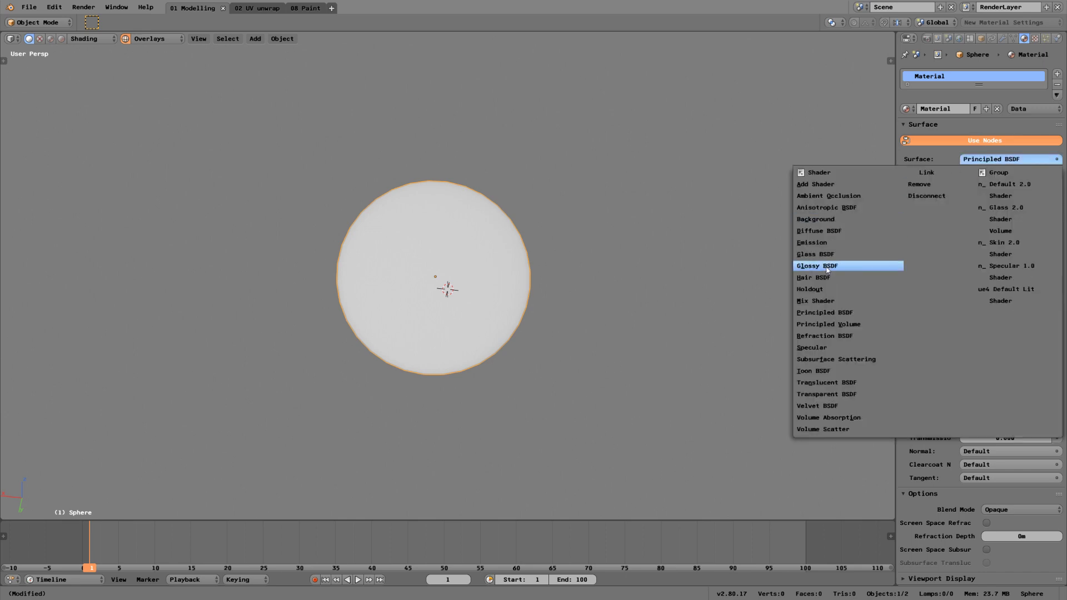
{"action": "left_click", "coordinate": [815, 254]}
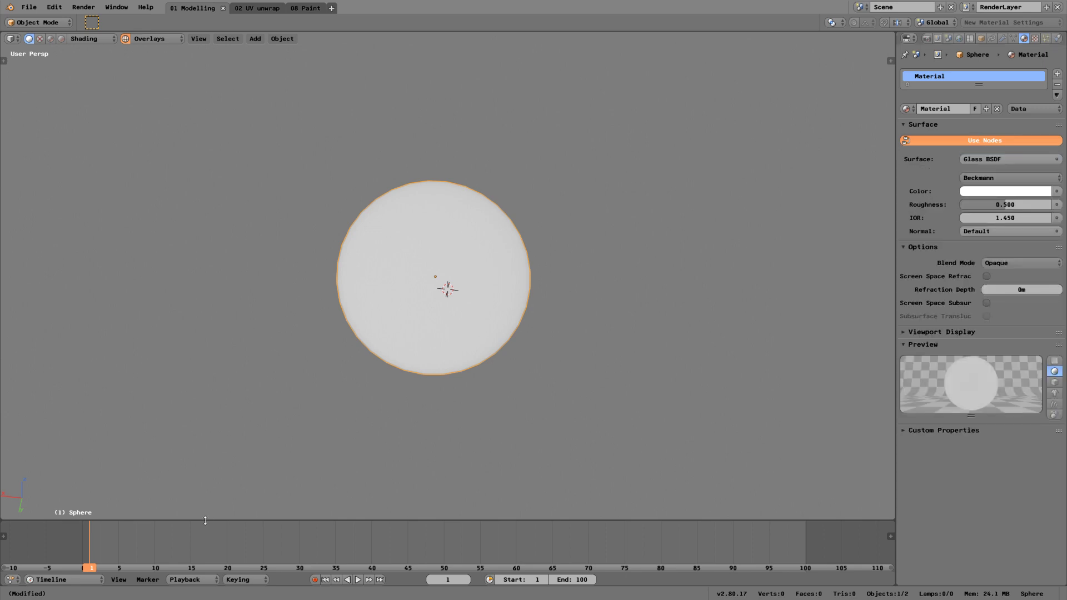
Enlarge the lower area and turn it into the Shader Editor
{"action": "left_click_drag", "start_coordinate": [205, 521], "coordinate": [205, 254]}
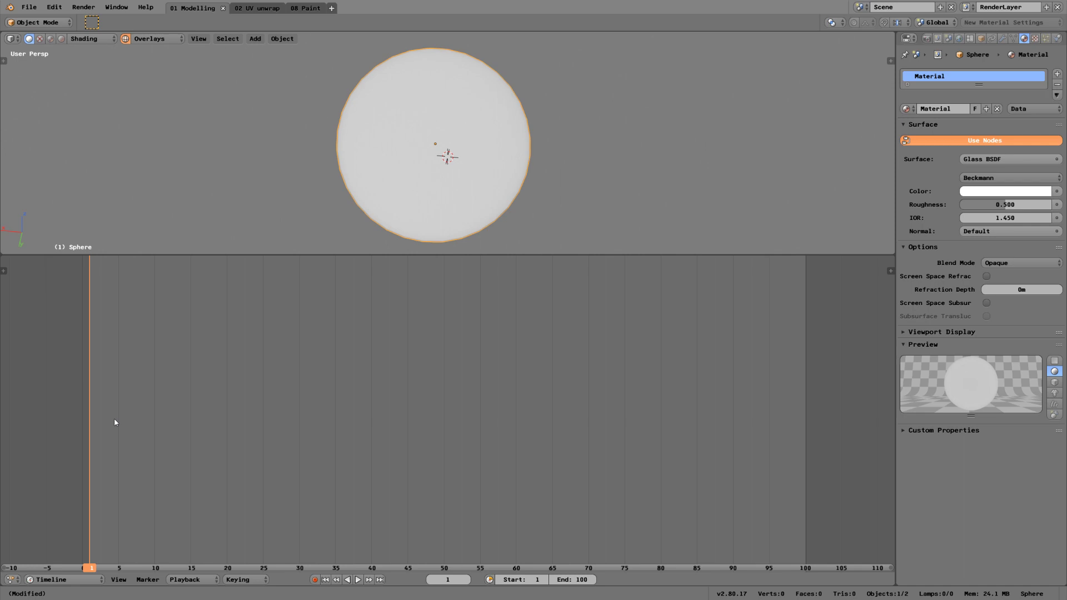
{"action": "left_click", "coordinate": [11, 579]}
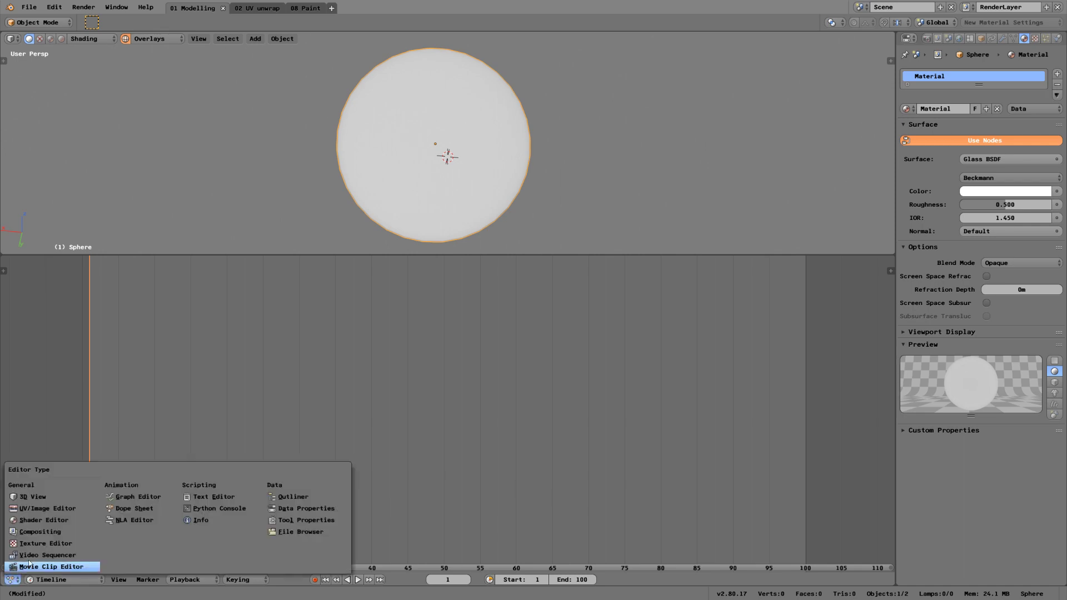
{"action": "left_click", "coordinate": [48, 521]}
{"action": "scroll", "coordinate": [451, 478], "scroll_direction": "up", "scroll_amount": 1}
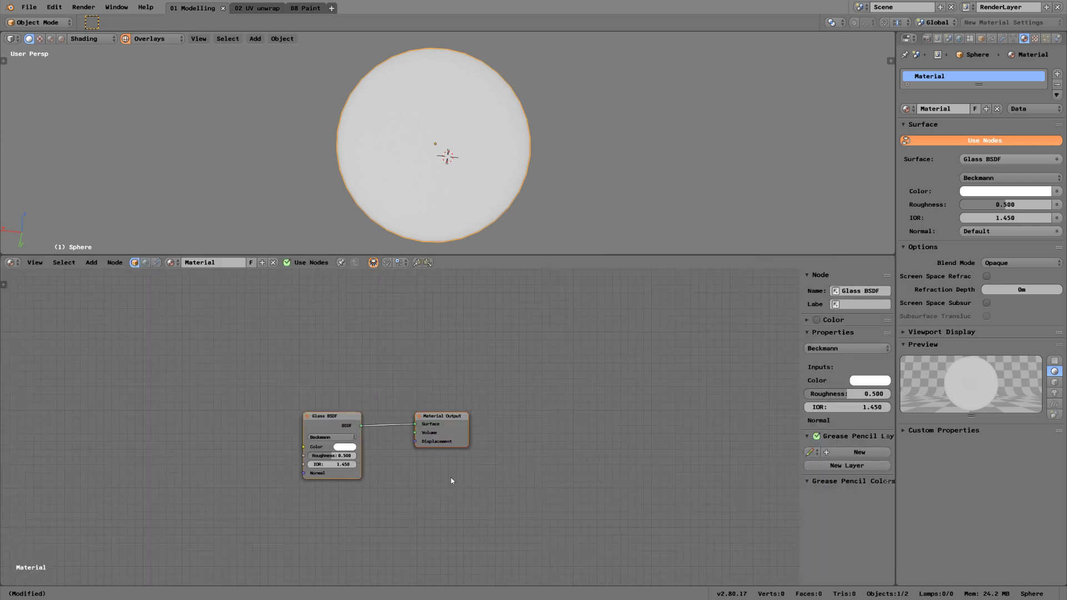
{"action": "scroll", "coordinate": [451, 478], "scroll_direction": "left", "scroll_amount": 5, "text": "ctrl"}
Cut the glass-to-output link, move the Glass BSDF left and duplicate it
{"action": "right_click_drag", "start_coordinate": [634, 377], "coordinate": [633, 430], "text": "ctrl"}
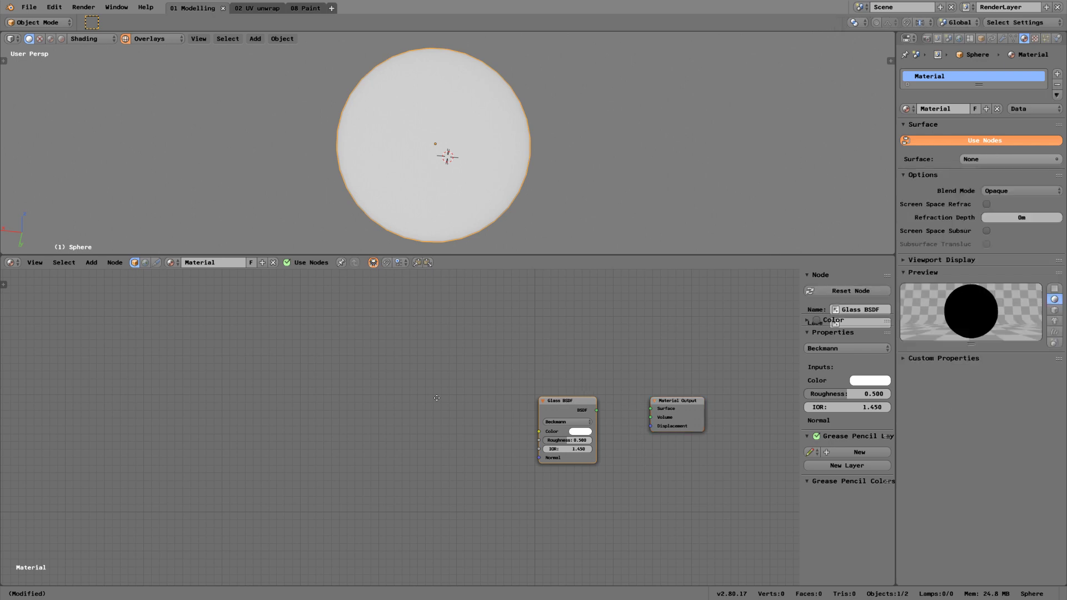
{"action": "left_click_drag", "start_coordinate": [584, 400], "coordinate": [372, 381]}
{"action": "scroll", "coordinate": [472, 459], "scroll_direction": "up", "scroll_amount": 1}
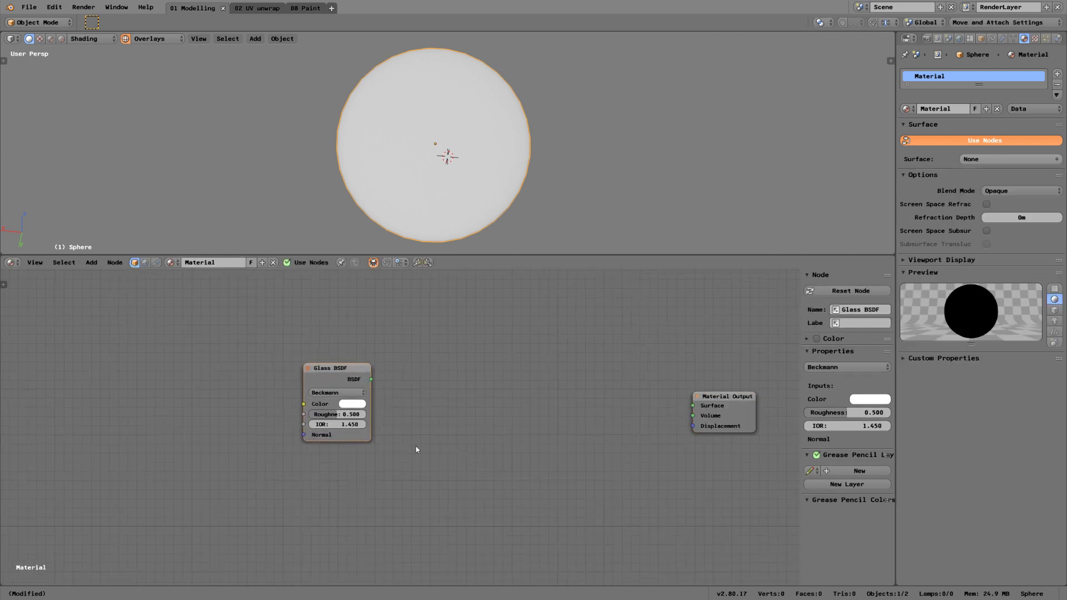
{"action": "key", "text": "shift+d"}
Place a second and third Glass BSDF copy and set their Roughness to 0
{"action": "left_click", "coordinate": [359, 478]}
{"action": "middle_click_drag", "start_coordinate": [360, 478], "coordinate": [388, 410]}
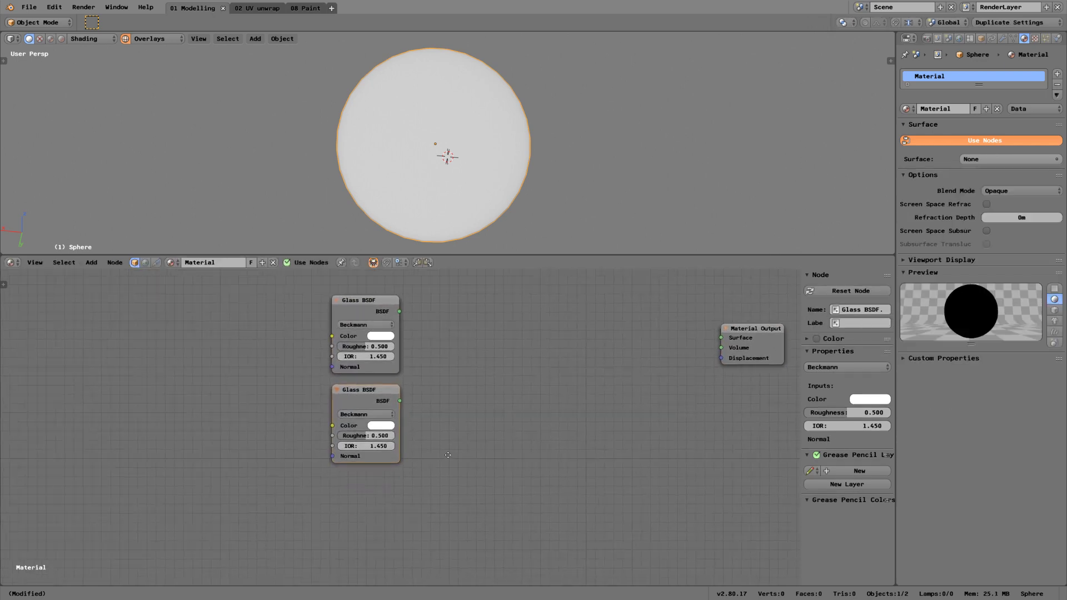
{"action": "key", "text": "shift+d"}
{"action": "left_click", "coordinate": [466, 483]}
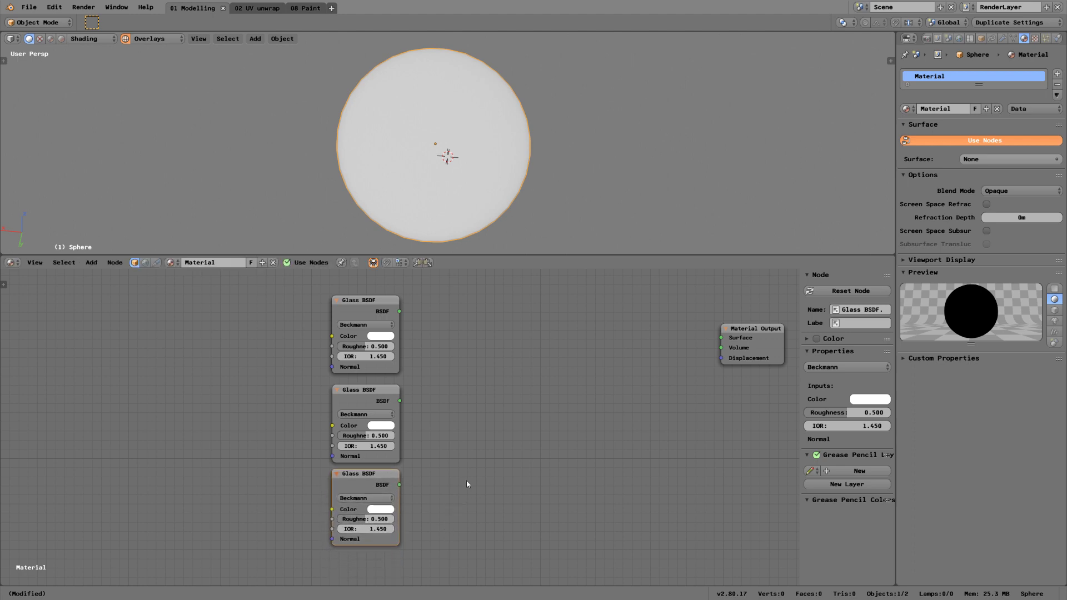
{"action": "left_click", "coordinate": [376, 357]}
{"action": "key", "text": "Return"}
{"action": "left_click_drag", "start_coordinate": [364, 348], "coordinate": [378, 443]}
{"action": "left_click_drag", "start_coordinate": [378, 519], "coordinate": [274, 515]}
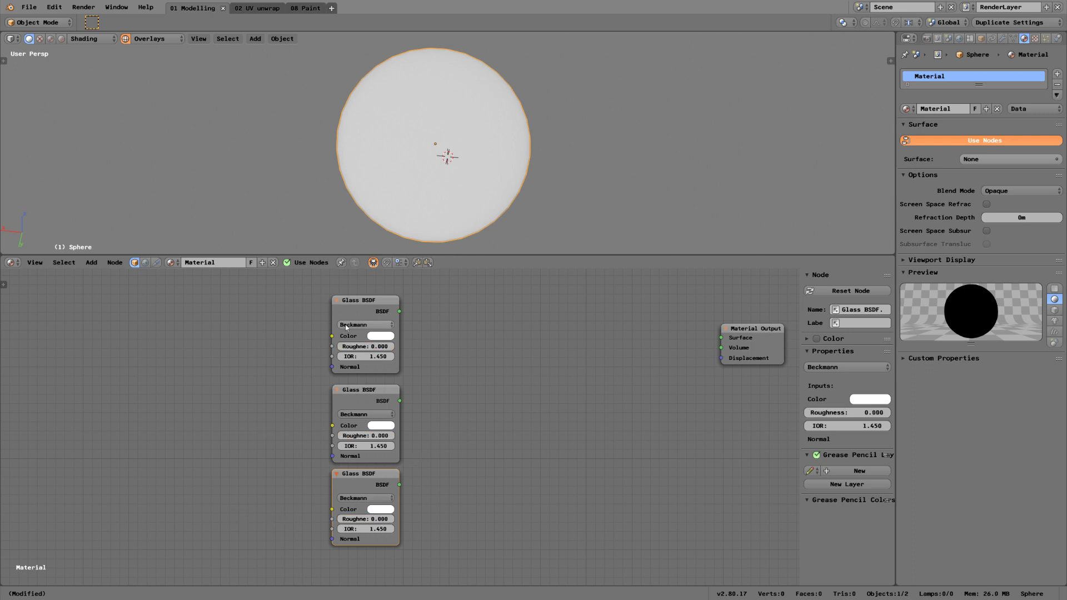
Colour the top, middle and bottom Glass BSDF nodes red, green and blue
{"action": "left_click", "coordinate": [381, 336]}
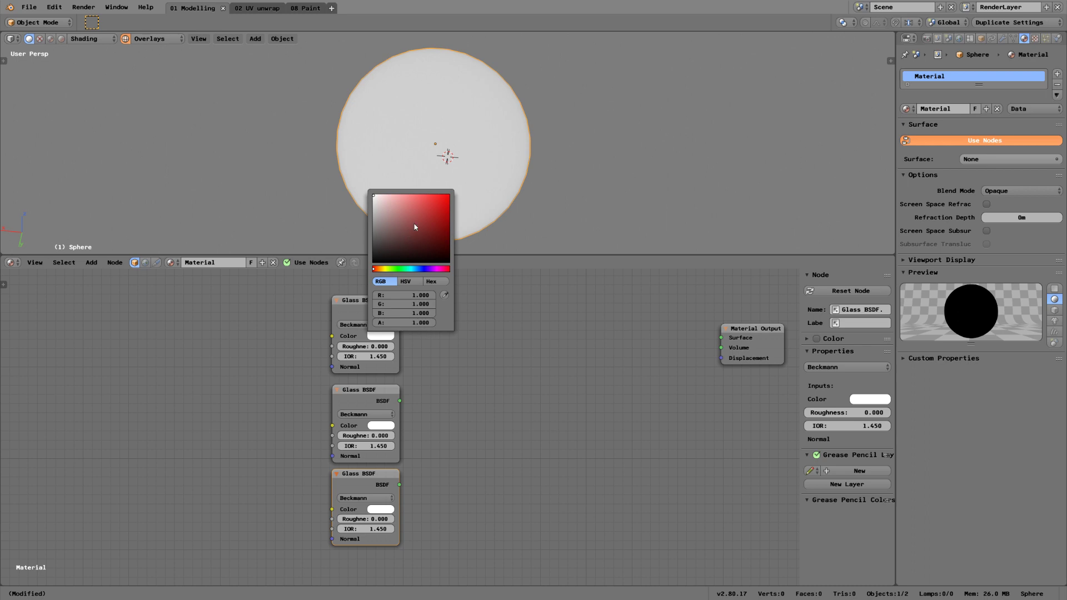
{"action": "left_click_drag", "start_coordinate": [415, 226], "coordinate": [466, 173]}
{"action": "left_click", "coordinate": [381, 425]}
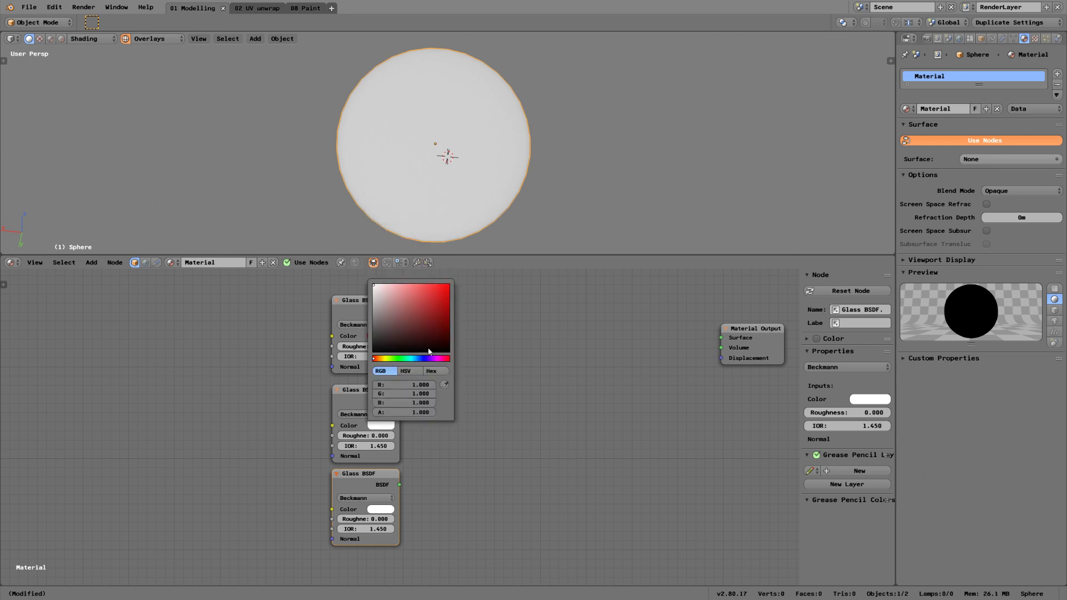
{"action": "left_click", "coordinate": [404, 359]}
{"action": "left_click", "coordinate": [449, 286]}
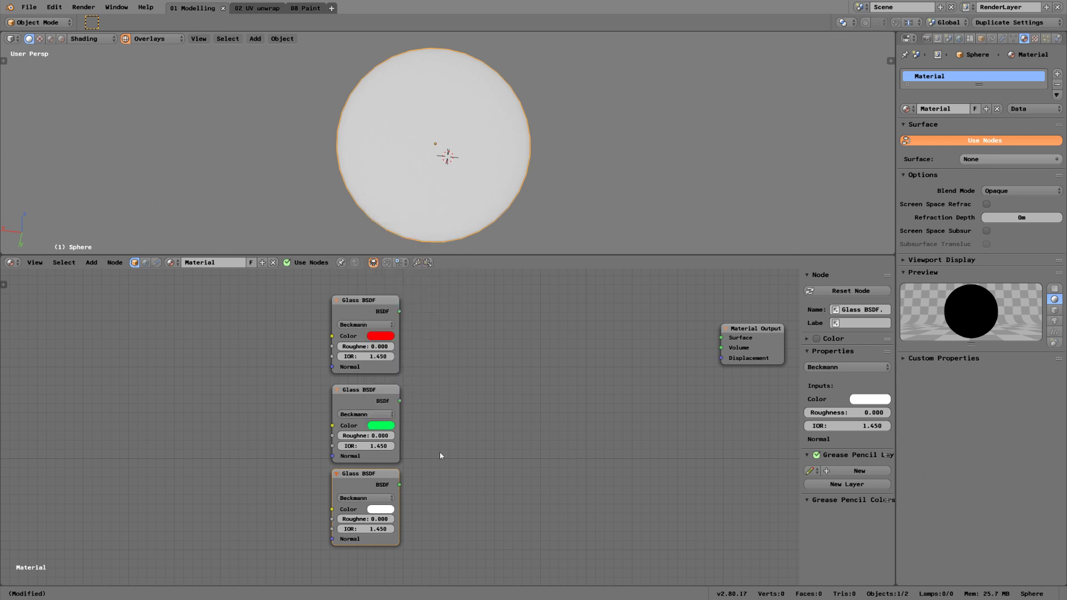
{"action": "left_click", "coordinate": [381, 509]}
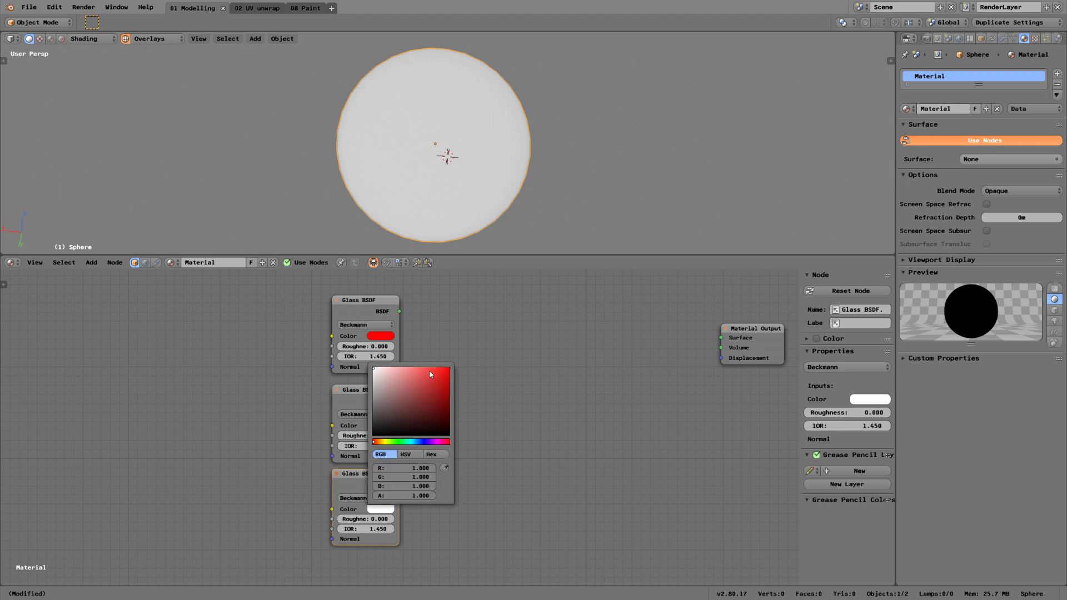
{"action": "left_click", "coordinate": [425, 443]}
{"action": "left_click_drag", "start_coordinate": [441, 383], "coordinate": [453, 328]}
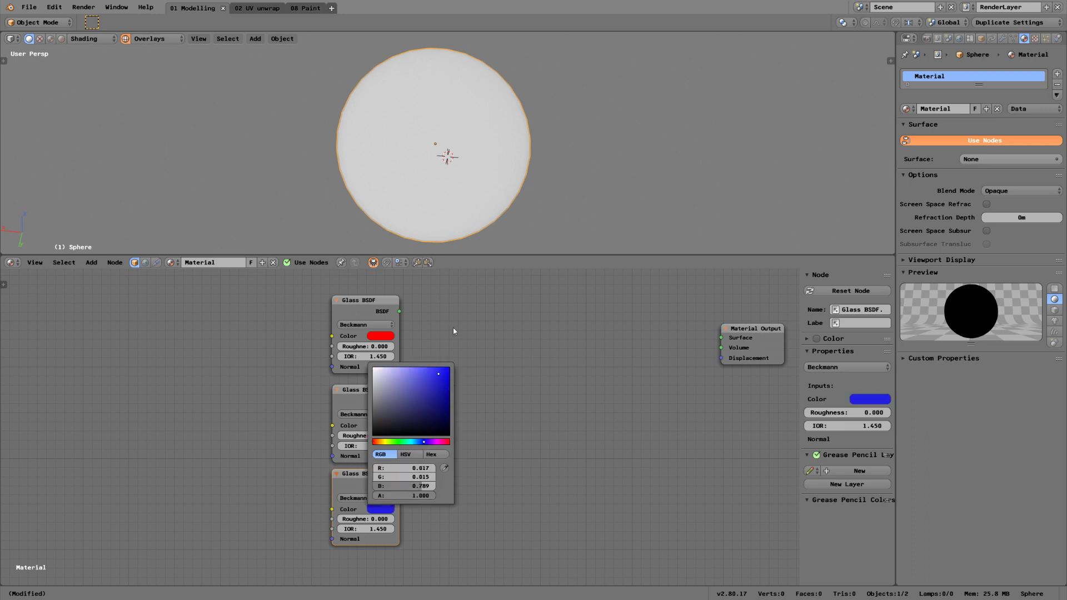
{"action": "left_click", "coordinate": [419, 444]}
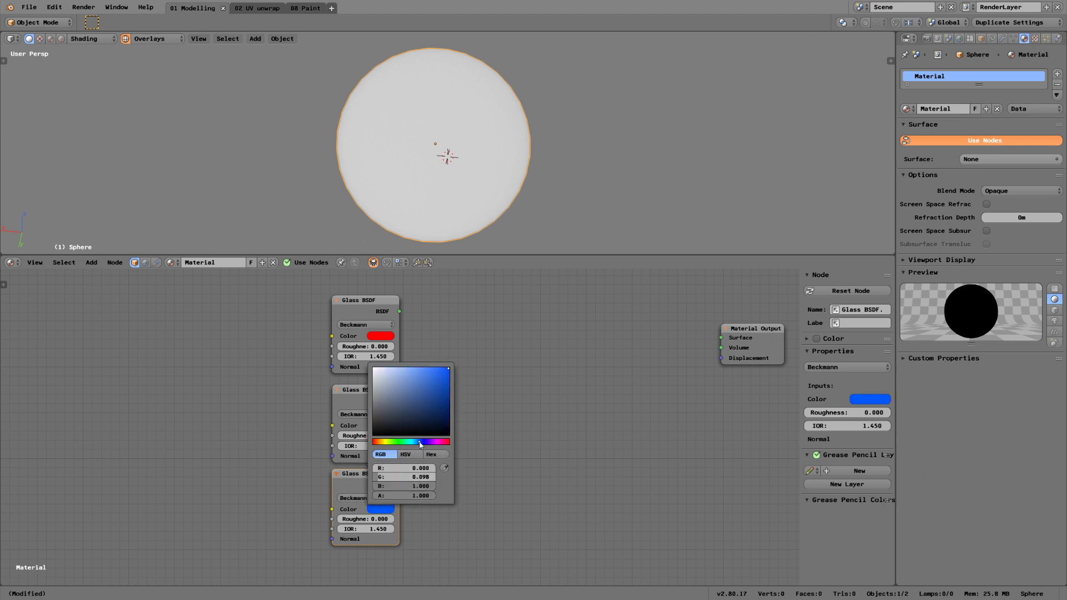
Set the red glass node's IOR to 1.41
{"action": "left_click", "coordinate": [381, 355]}
{"action": "type", "text": "1.41"}
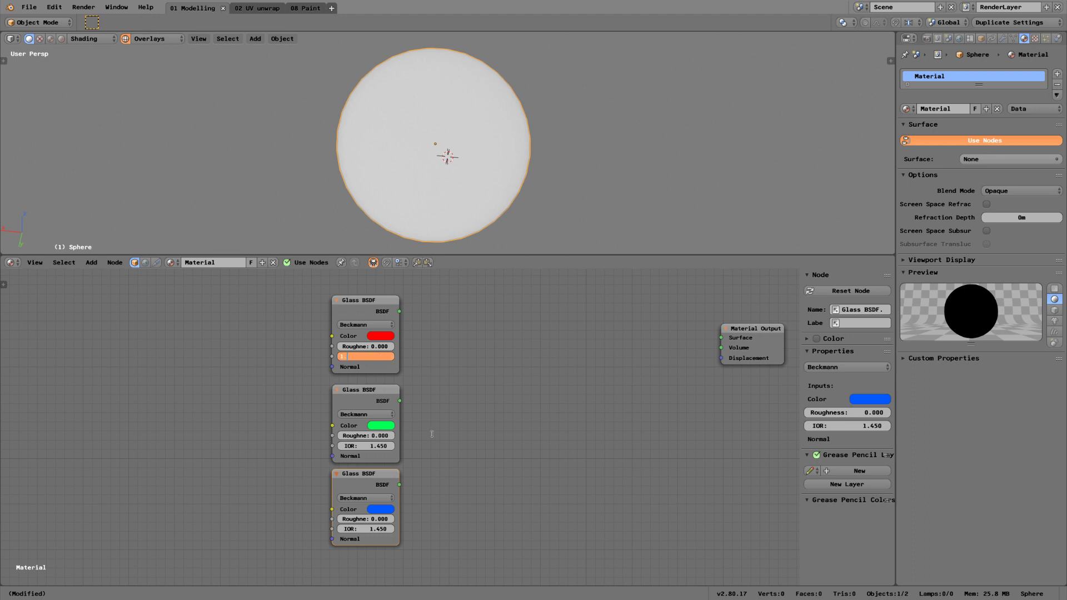
{"action": "key", "text": "Return"}
Enter 1.49 for the blue glass IOR, then deselect and nudge the green node up
{"action": "left_click", "coordinate": [365, 527]}
{"action": "type", "text": "1.4"}
{"action": "middle_click_drag", "start_coordinate": [519, 175], "coordinate": [506, 151]}
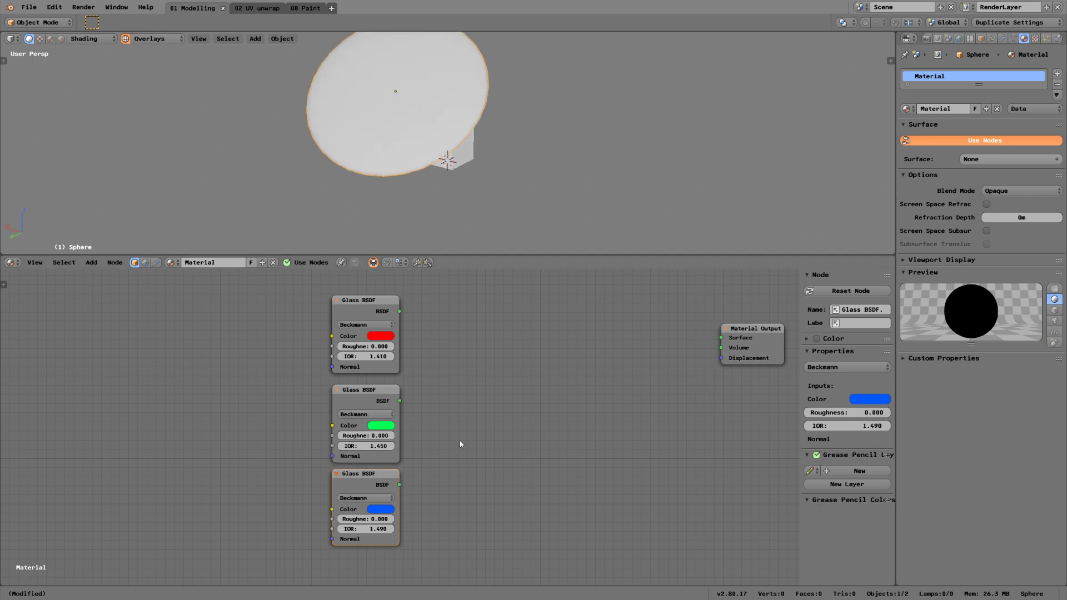
{"action": "key", "text": "a"}
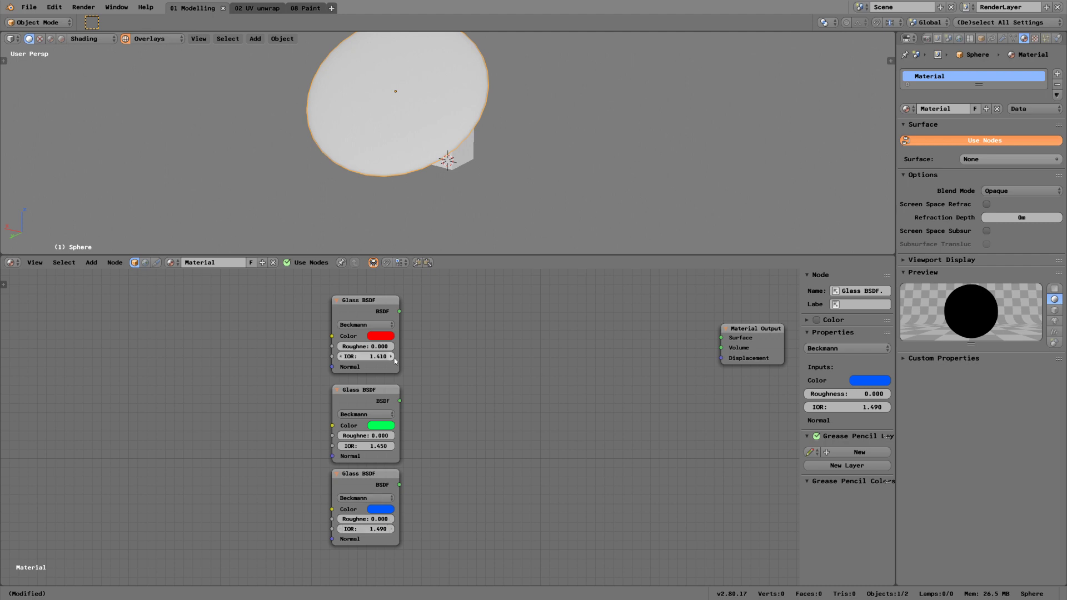
{"action": "left_click_drag", "start_coordinate": [367, 394], "coordinate": [367, 391]}
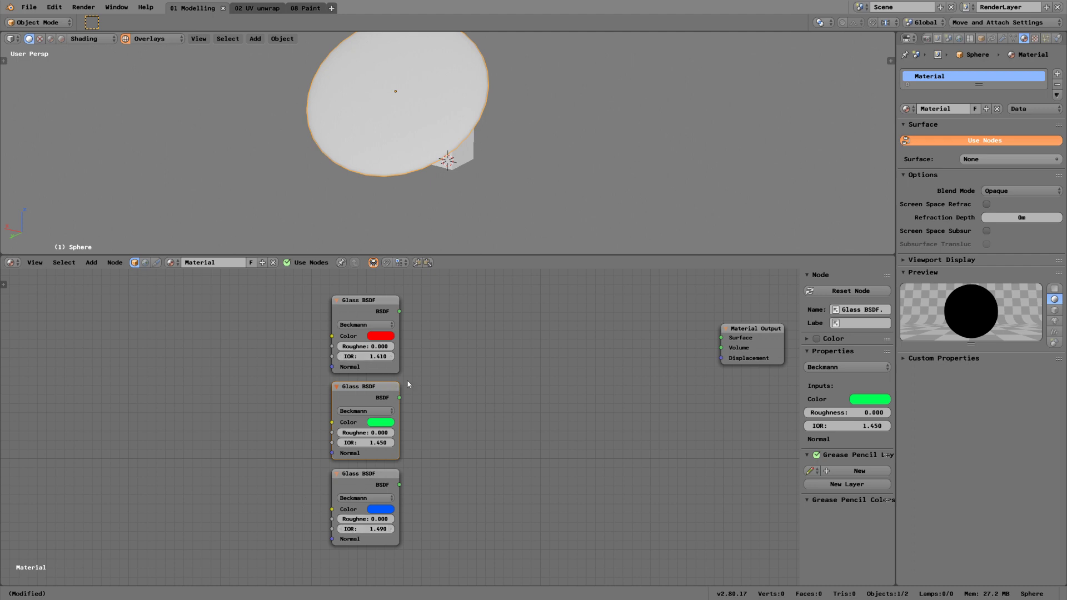
Add an Add Shader node before the output and connect the red glass to it
{"action": "key", "text": "a"}
{"action": "key", "text": "shift+a"}
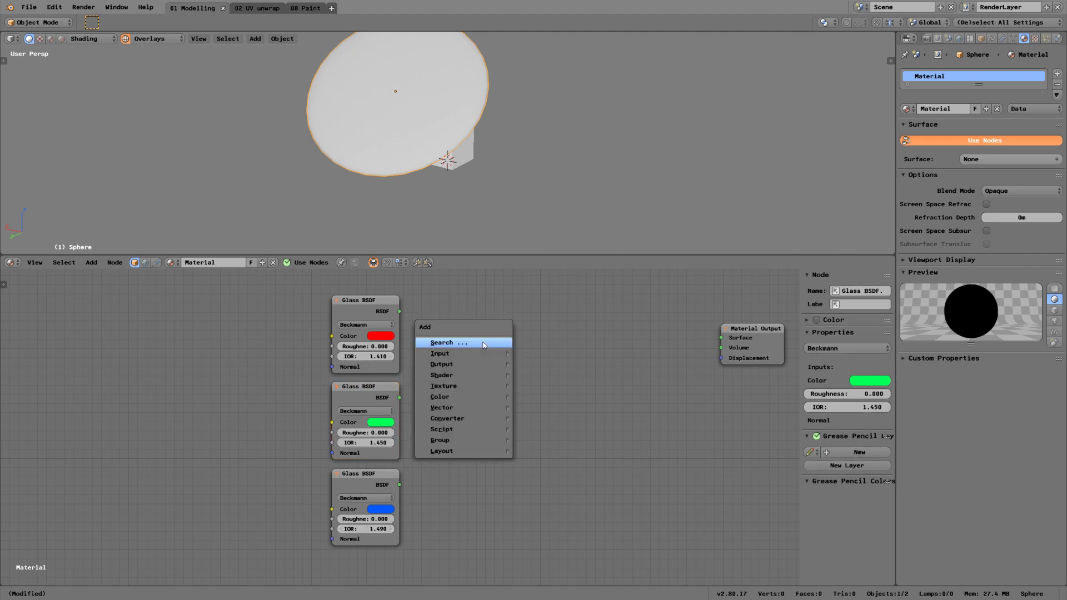
{"action": "mouse_move", "coordinate": [465, 374]}
{"action": "left_click", "coordinate": [539, 374]}
{"action": "left_click", "coordinate": [525, 389]}
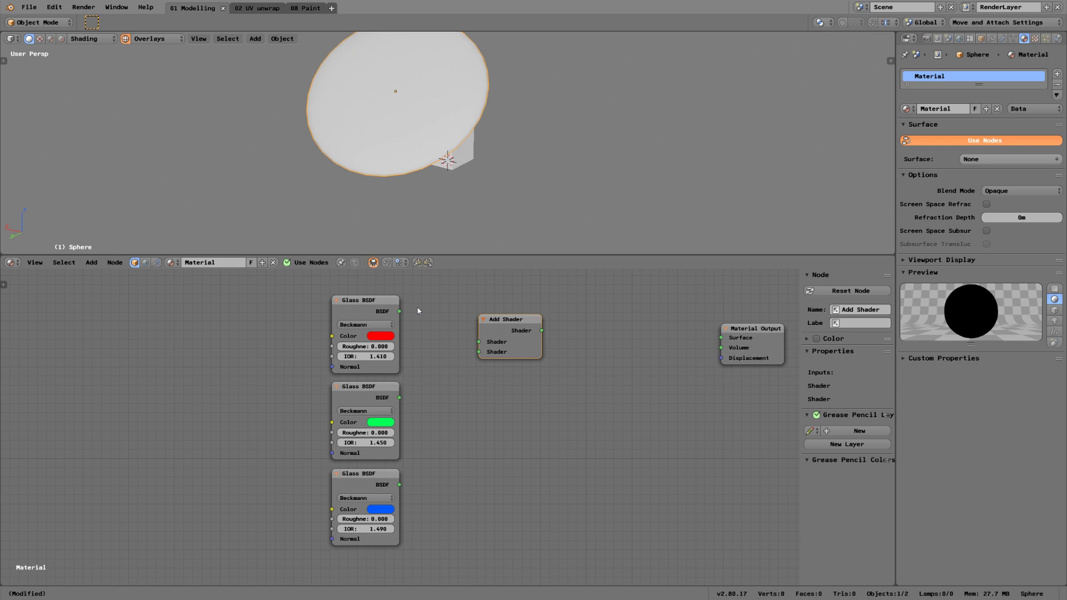
{"action": "left_click_drag", "start_coordinate": [399, 311], "coordinate": [478, 342]}
Duplicate it, wire green, the first sum and blue into the second, then to Surface
{"action": "left_click", "coordinate": [506, 319]}
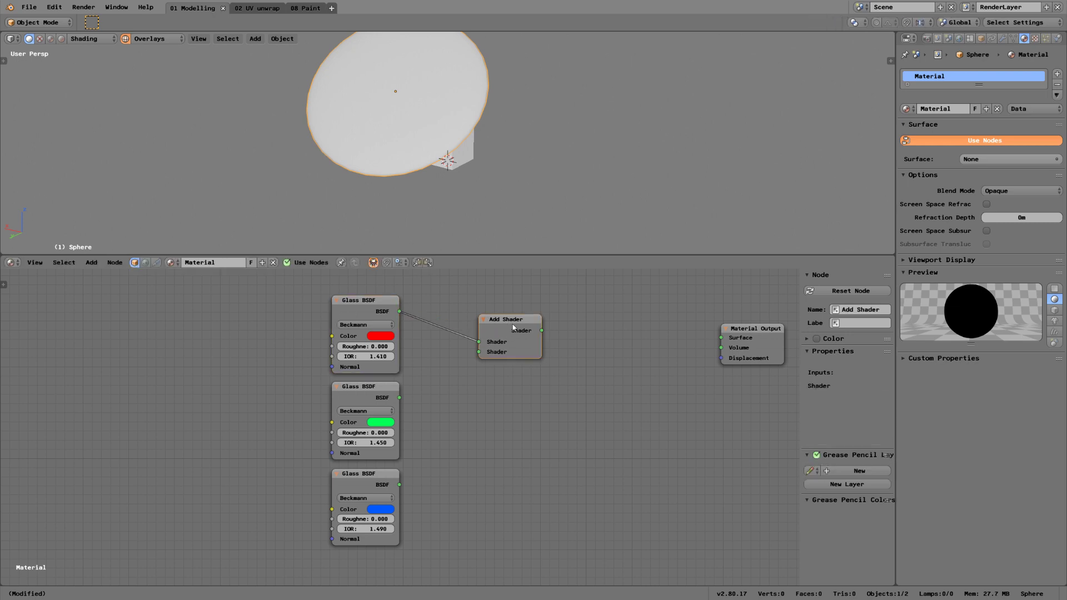
{"action": "key", "text": "shift+d"}
{"action": "left_click", "coordinate": [632, 344]}
{"action": "left_click_drag", "start_coordinate": [400, 399], "coordinate": [479, 353]}
{"action": "left_click_drag", "start_coordinate": [542, 331], "coordinate": [582, 362]}
{"action": "left_click_drag", "start_coordinate": [399, 484], "coordinate": [581, 372]}
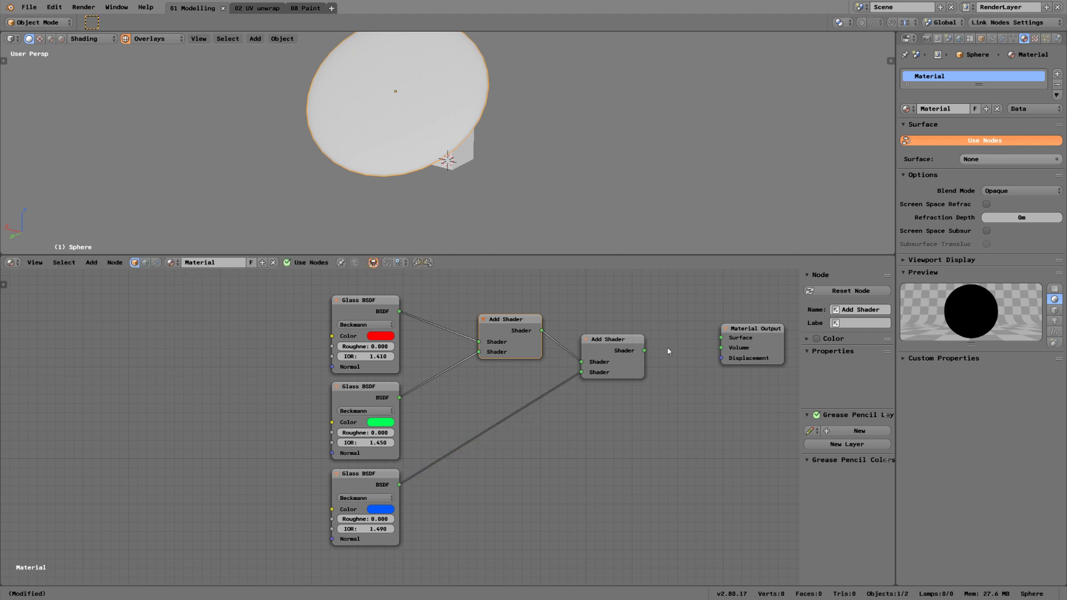
{"action": "left_click_drag", "start_coordinate": [644, 350], "coordinate": [721, 338]}
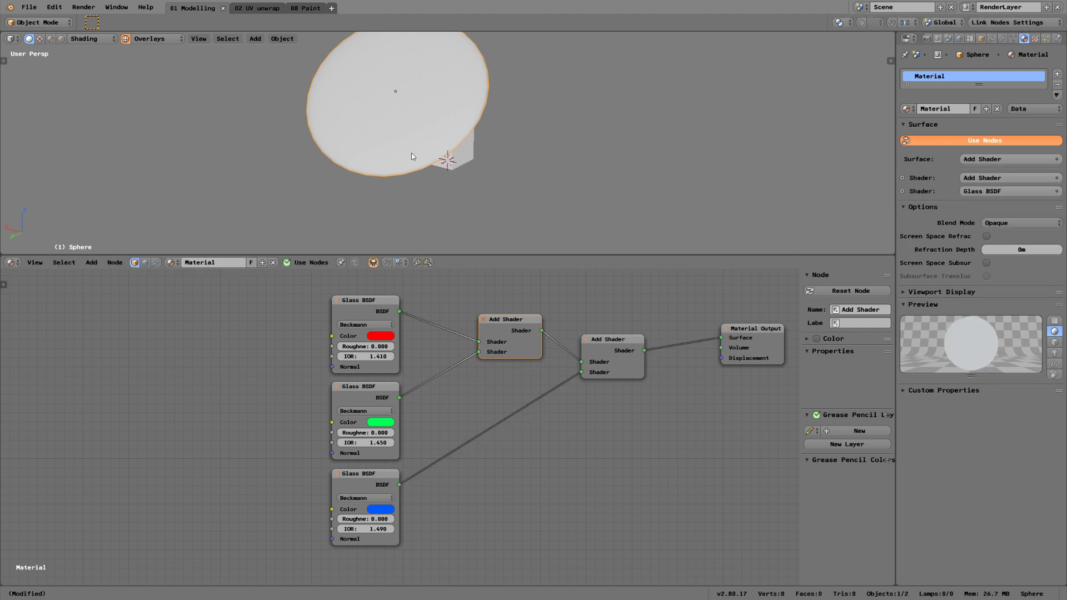
{"action": "left_click_drag", "start_coordinate": [498, 256], "coordinate": [495, 444]}
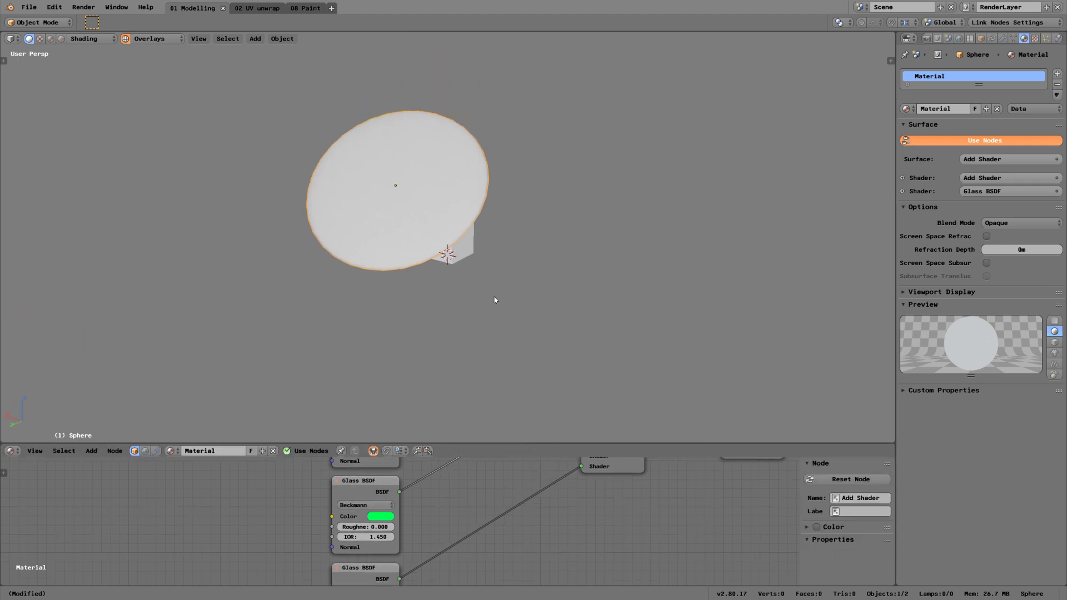
Turn on Screen Space Reflections in render settings and orbit to reveal the cube behind the lens
{"action": "left_click", "coordinate": [929, 39]}
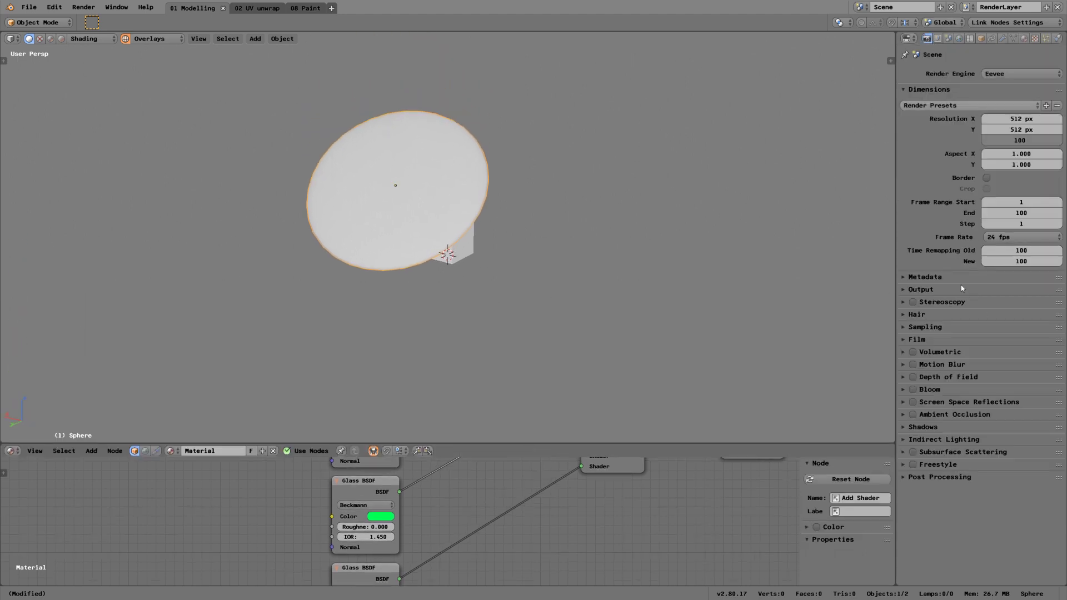
{"action": "left_click", "coordinate": [913, 401]}
{"action": "left_click", "coordinate": [903, 405]}
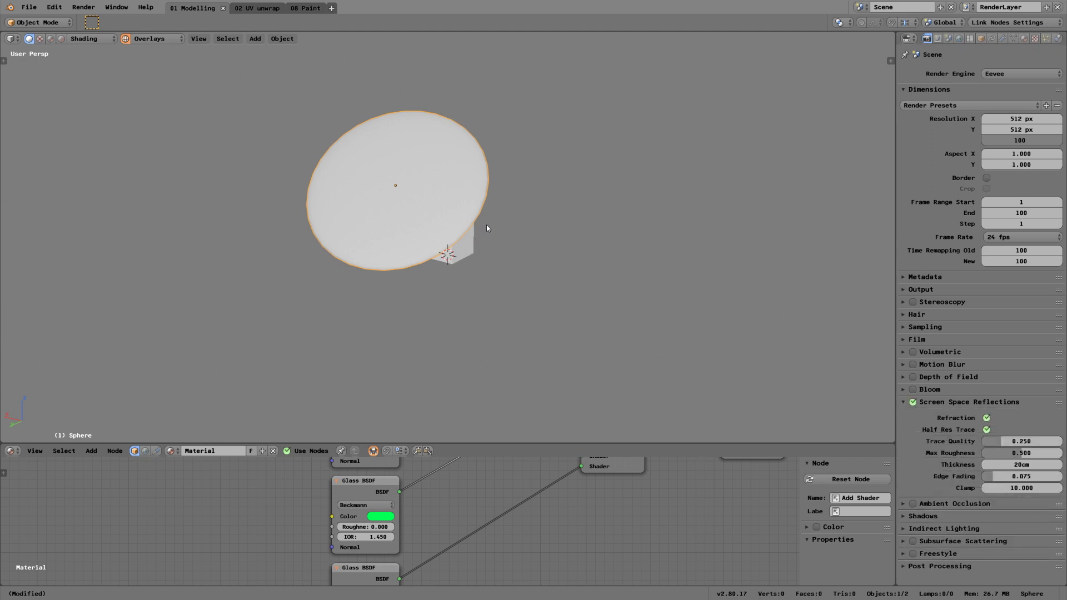
{"action": "middle_click_drag", "start_coordinate": [429, 270], "coordinate": [504, 263]}
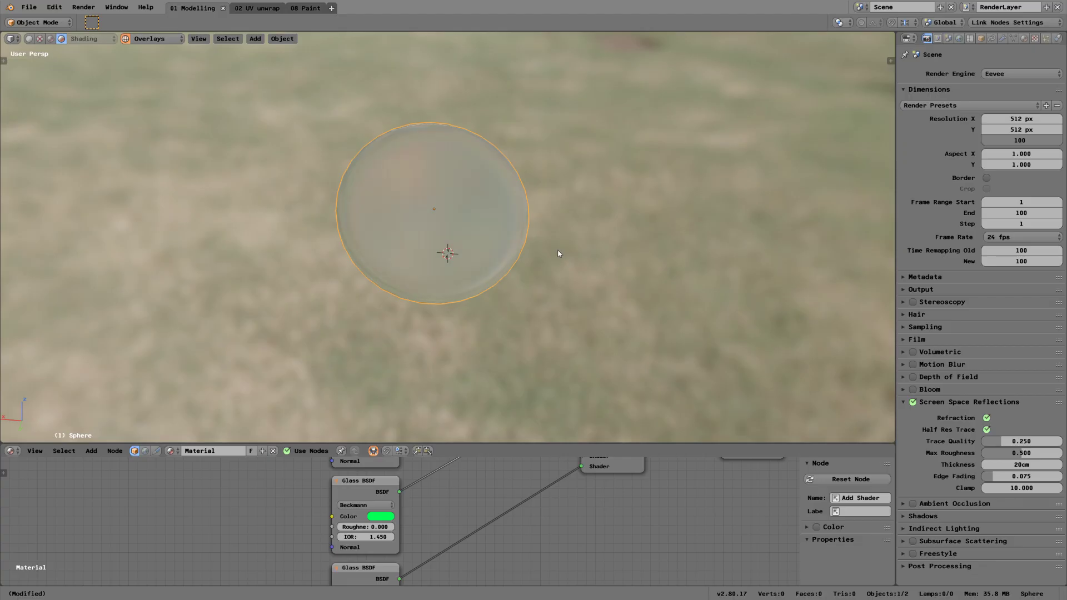
{"action": "middle_click_drag", "start_coordinate": [568, 259], "coordinate": [500, 205]}
Enable Screen Space Refraction in the lens material and orbit to view the cube through it
{"action": "left_click", "coordinate": [1024, 38]}
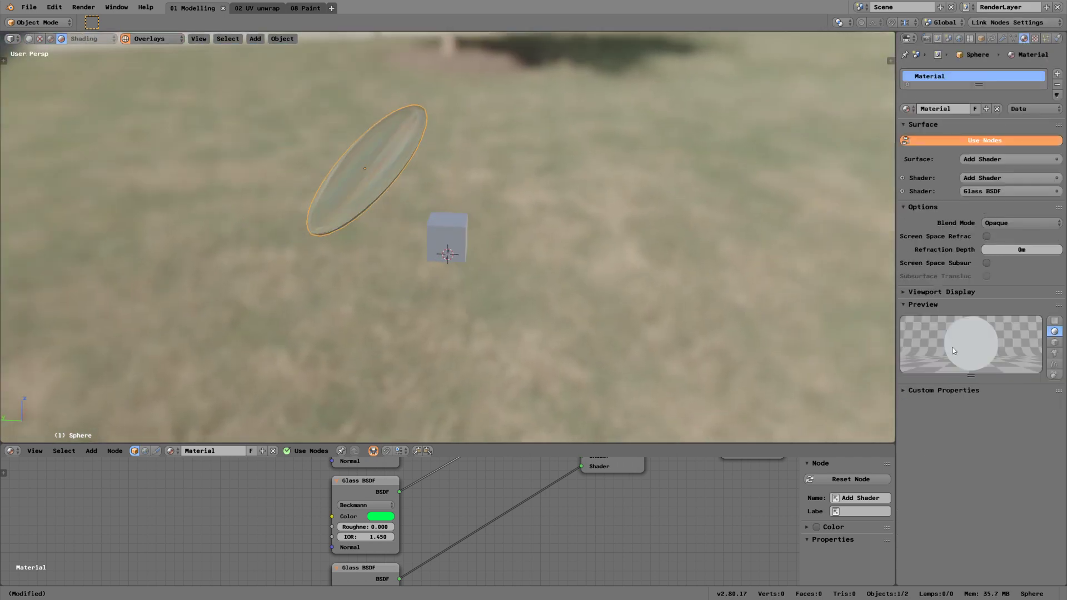
{"action": "left_click", "coordinate": [986, 236]}
{"action": "middle_click_drag", "start_coordinate": [534, 238], "coordinate": [589, 244]}
{"action": "middle_click_drag", "start_coordinate": [473, 251], "coordinate": [505, 245]}
{"action": "scroll", "coordinate": [508, 239], "scroll_direction": "up", "scroll_amount": 3}
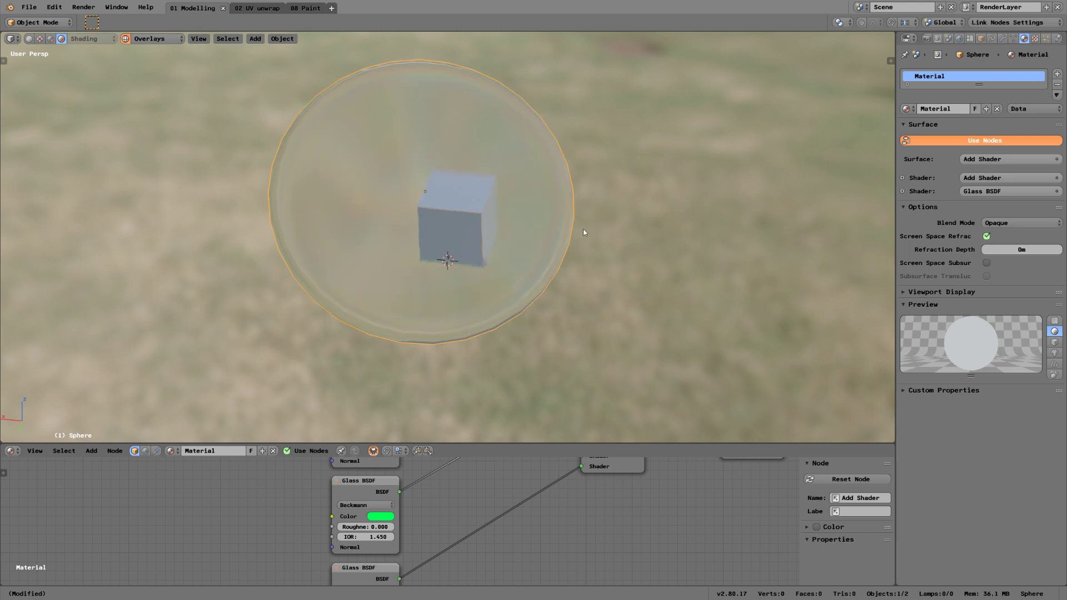
Try Refraction Depth values of 2m, 4m and 3m, settling on 2.4m
{"action": "left_click", "coordinate": [1024, 250]}
{"action": "key", "text": "Return"}
{"action": "left_click", "coordinate": [1027, 251]}
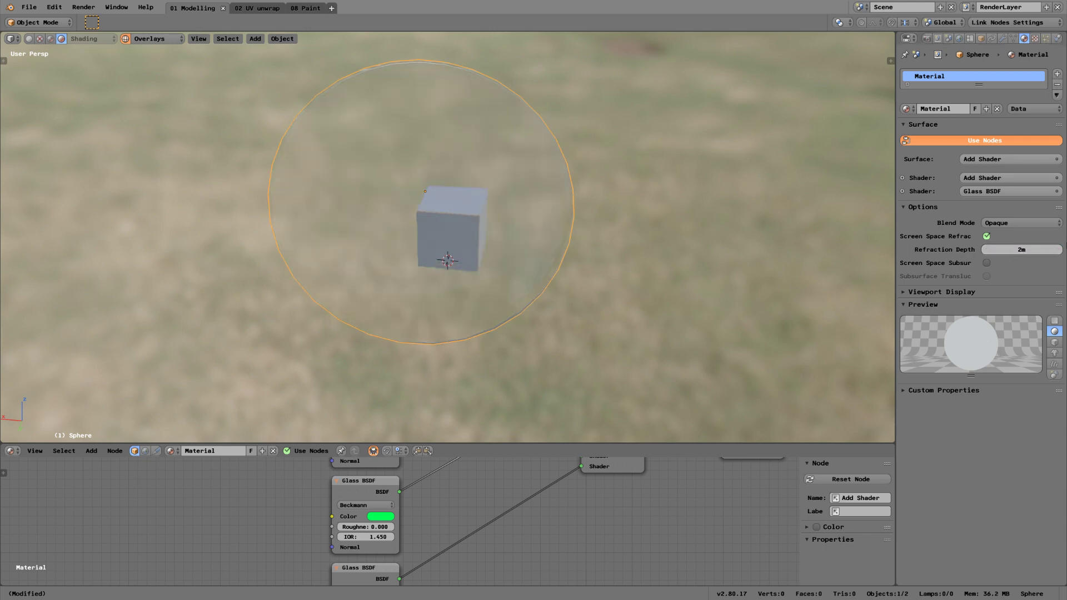
{"action": "key", "text": "Return"}
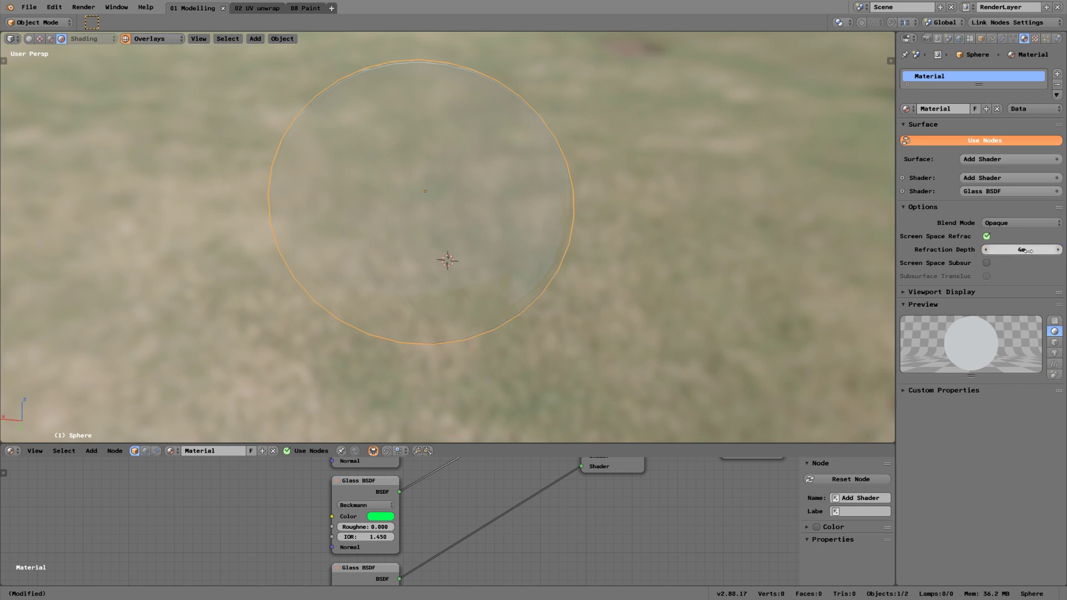
{"action": "left_click", "coordinate": [1021, 250]}
{"action": "key", "text": "Return"}
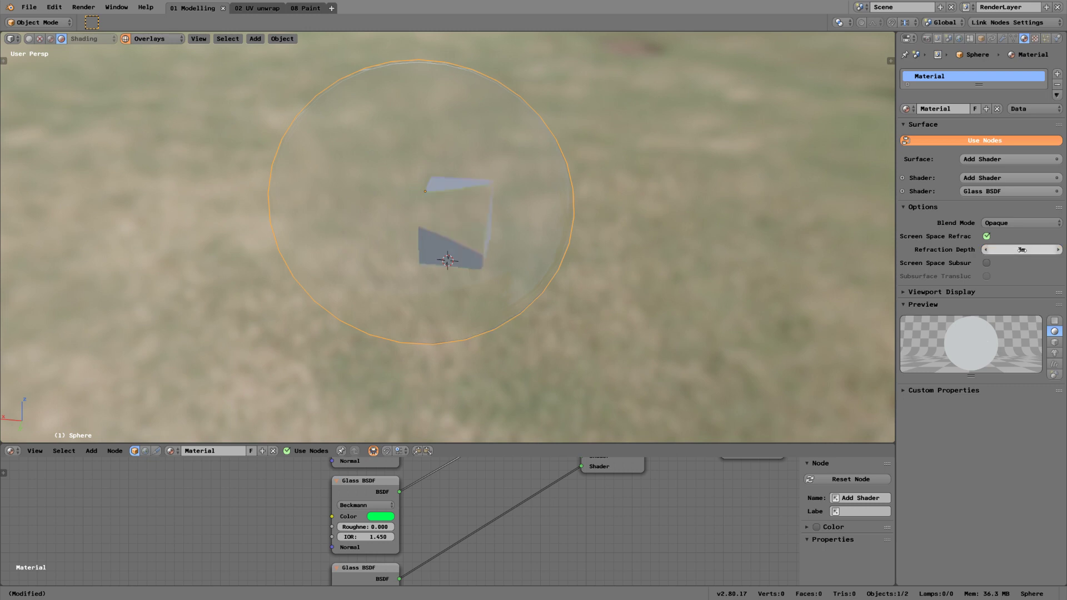
{"action": "left_click", "coordinate": [1007, 250]}
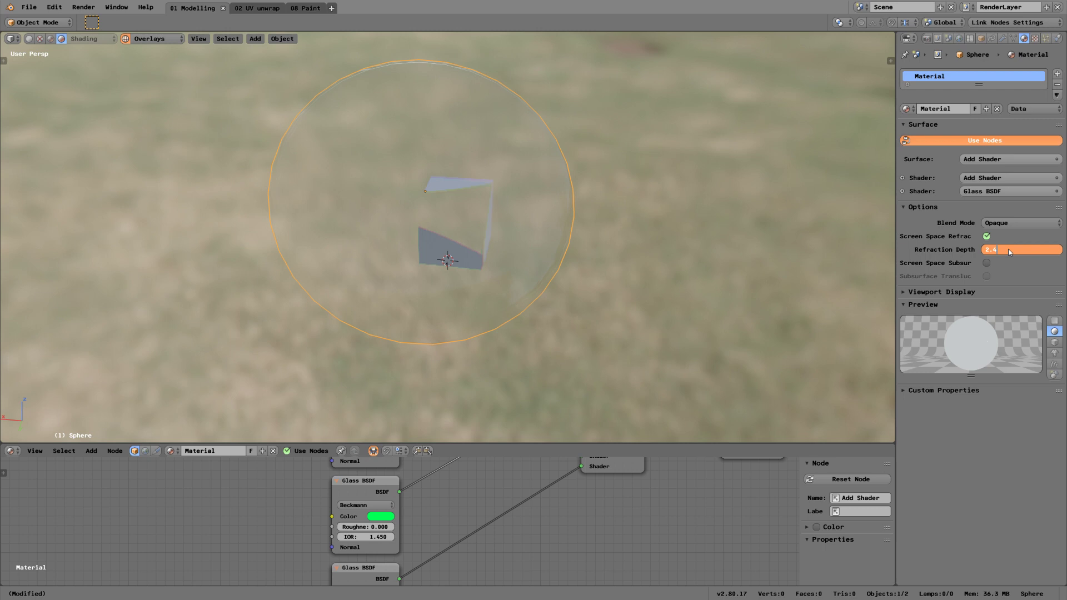
{"action": "key", "text": "Return"}
{"action": "key", "text": "r"}
{"action": "key", "text": "r"}
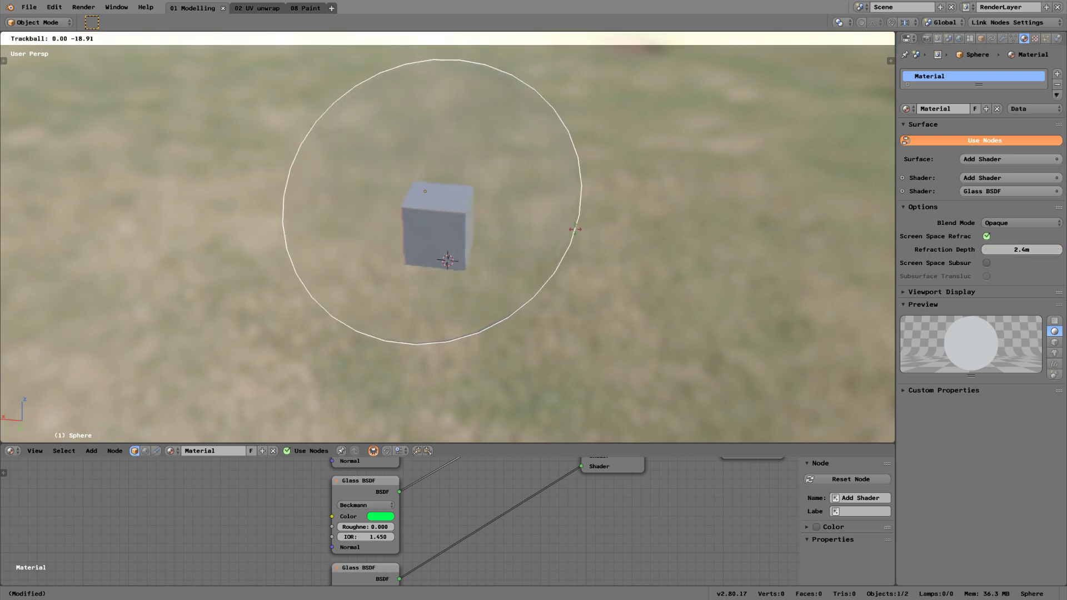
Finish the lens rotation and lower the Refraction Depth to 2.2 m
{"action": "left_click", "coordinate": [577, 231]}
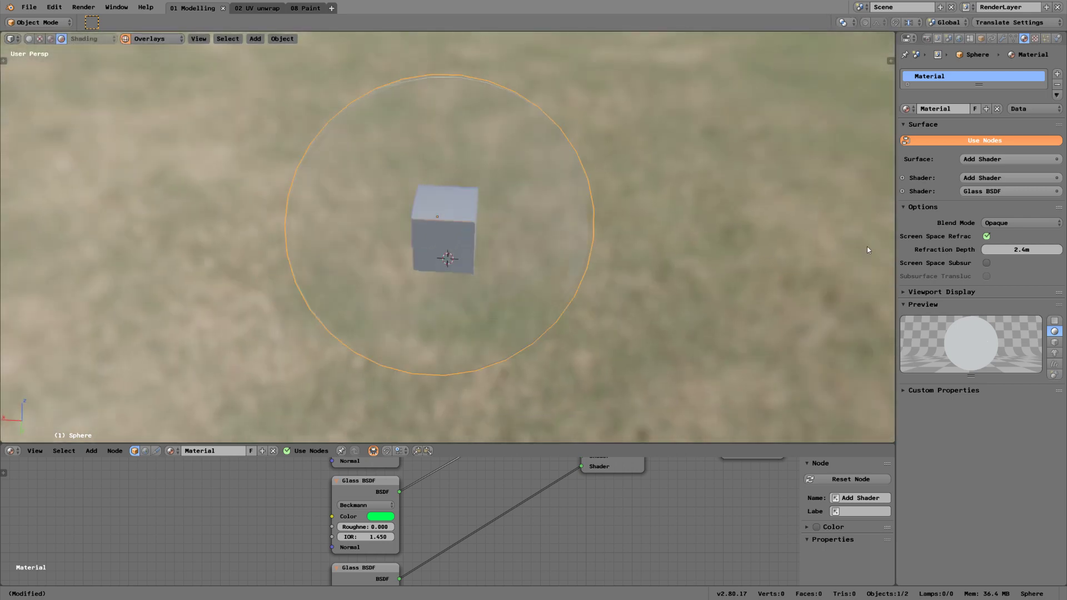
{"action": "left_click", "coordinate": [1028, 250]}
{"action": "type", "text": "2.2"}
{"action": "key", "text": "Return"}
Tilt the lens and flatten it further along its local Z axis
{"action": "key", "text": "r"}
{"action": "key", "text": "r"}
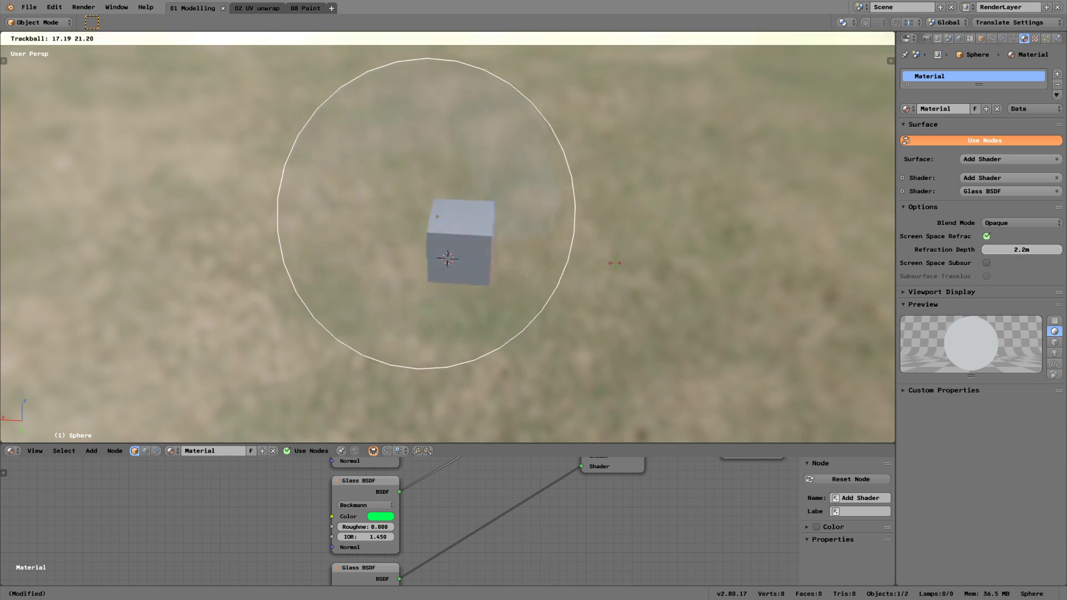
{"action": "left_click", "coordinate": [590, 260]}
{"action": "middle_click_drag", "start_coordinate": [590, 260], "coordinate": [545, 248]}
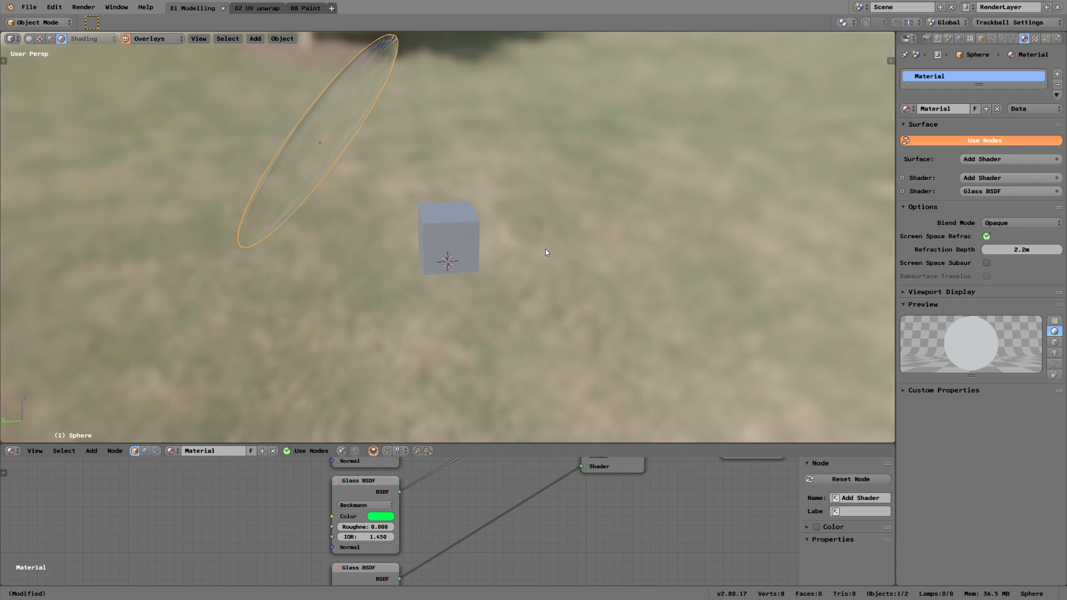
{"action": "key", "text": "s"}
{"action": "key", "text": "z"}
{"action": "key", "text": "z"}
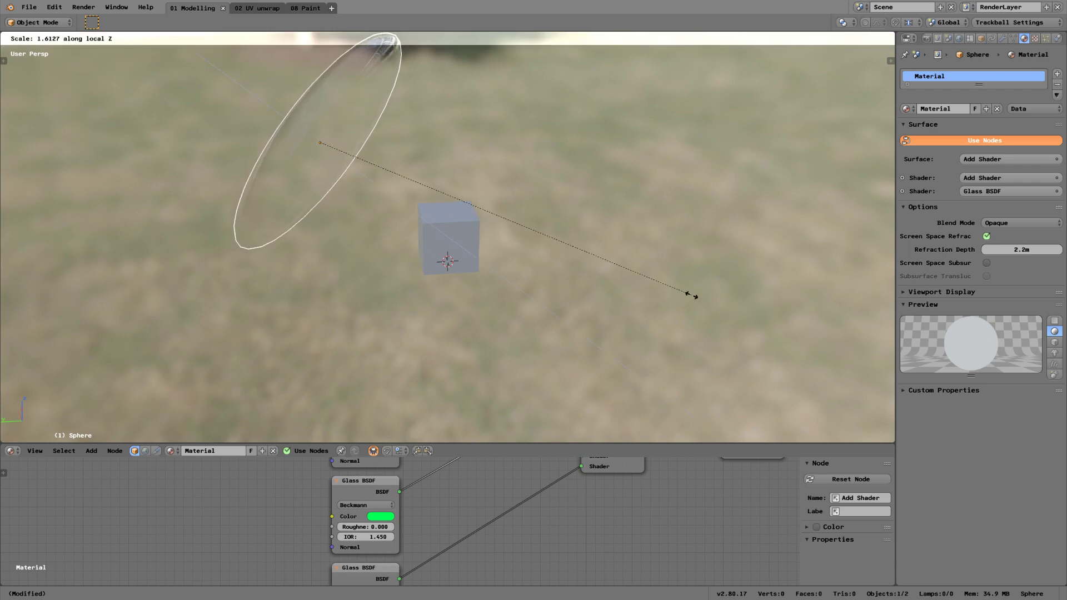
{"action": "left_click", "coordinate": [692, 295]}
{"action": "middle_click_drag", "start_coordinate": [692, 295], "coordinate": [590, 275]}
Trackball-rotate the lens twice more to a new orientation and scale along global Z
{"action": "key", "text": "r"}
{"action": "key", "text": "r"}
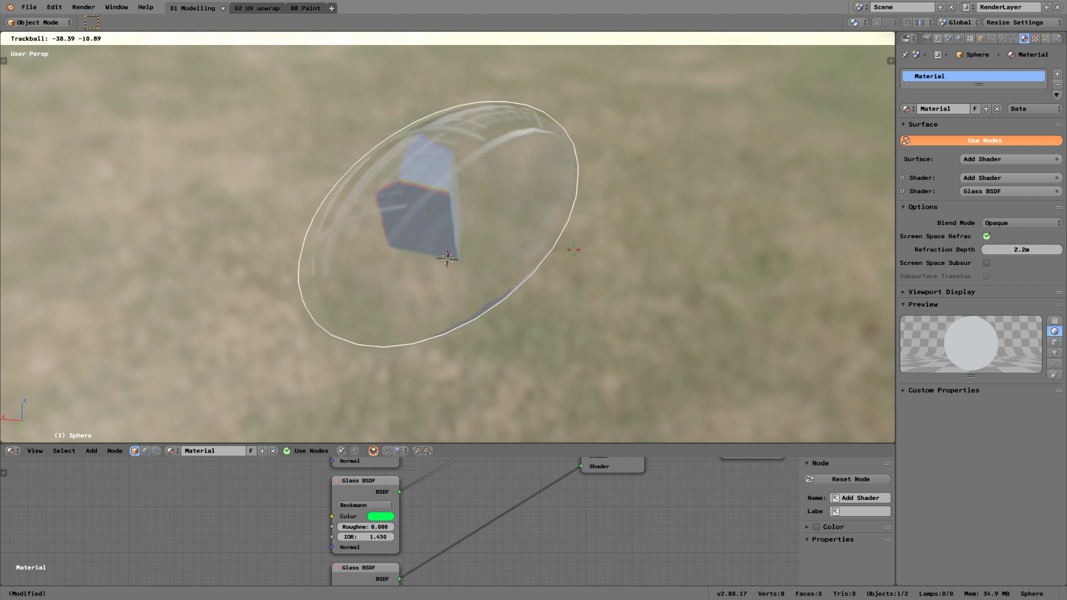
{"action": "left_click", "coordinate": [485, 222]}
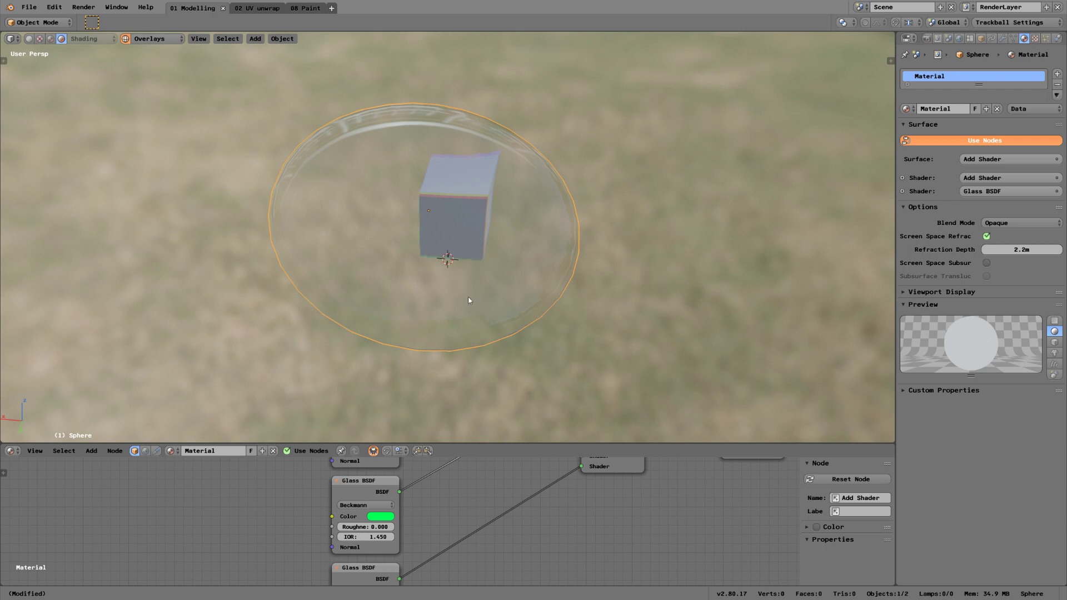
{"action": "key", "text": "r"}
{"action": "key", "text": "r"}
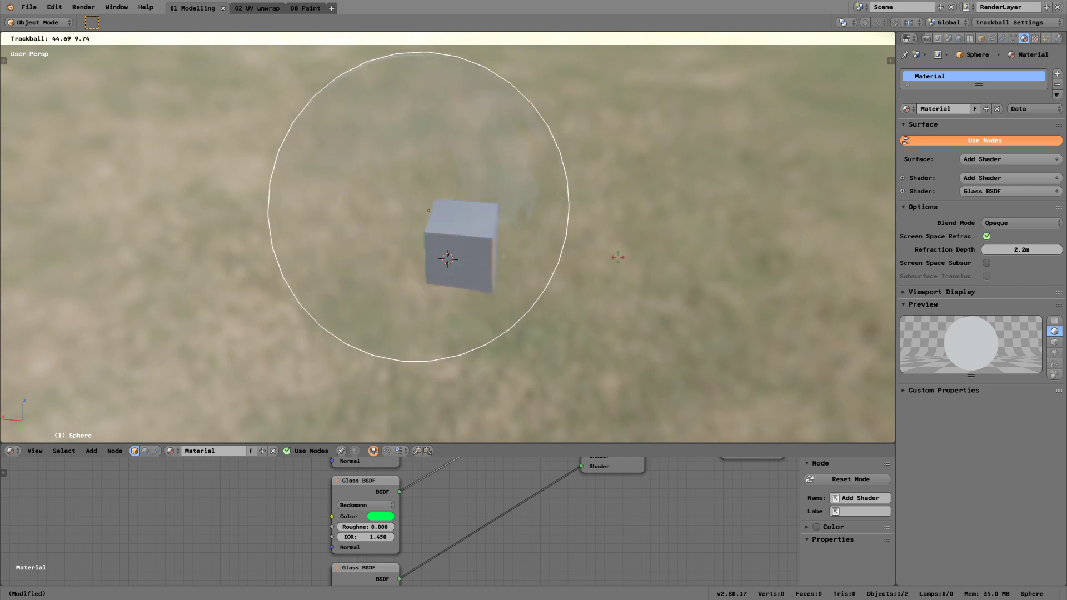
{"action": "left_click", "coordinate": [584, 257]}
{"action": "mouse_move", "coordinate": [599, 252]}
{"action": "middle_mouse_down"}
{"action": "mouse_move", "coordinate": [565, 218]}
{"action": "mouse_move", "coordinate": [624, 252]}
{"action": "mouse_move", "coordinate": [602, 246]}
{"action": "middle_mouse_up"}
{"action": "key", "text": "s"}
{"action": "key", "text": "z"}
{"action": "key", "text": "Escape"}
Reposition and re-tilt the lens in front of the cube
{"action": "key", "text": "g"}
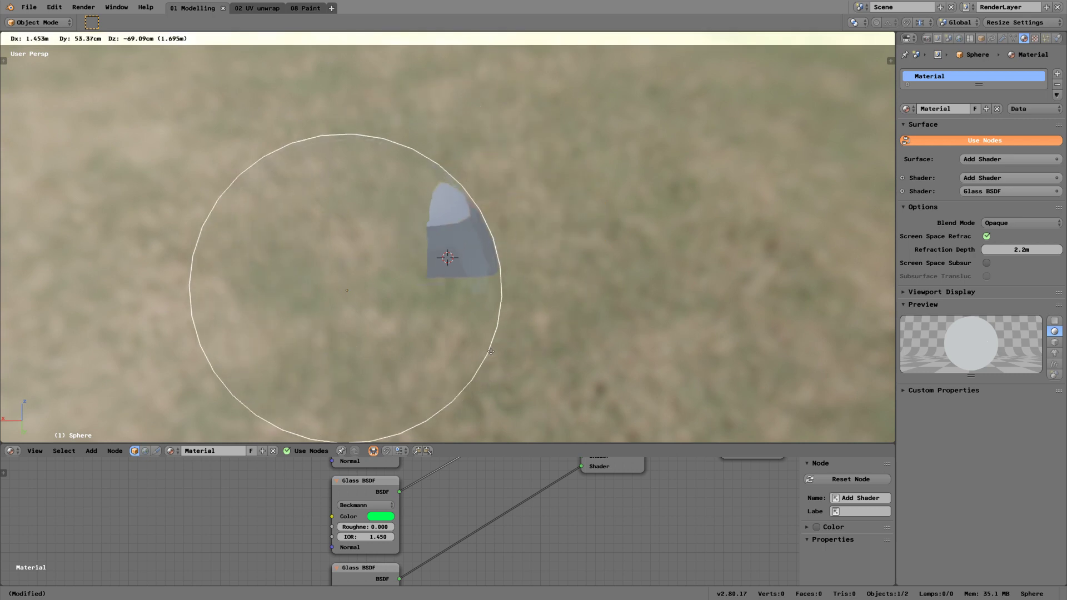
{"action": "left_click", "coordinate": [568, 288]}
{"action": "key", "text": "r"}
{"action": "key", "text": "r"}
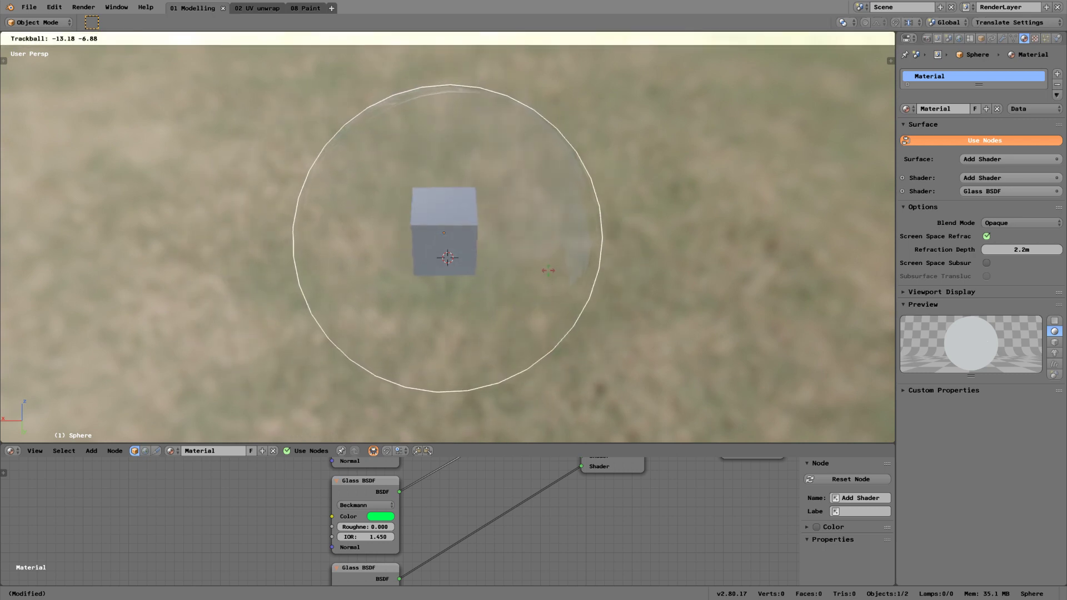
{"action": "left_click", "coordinate": [488, 266]}
{"action": "key", "text": "g"}
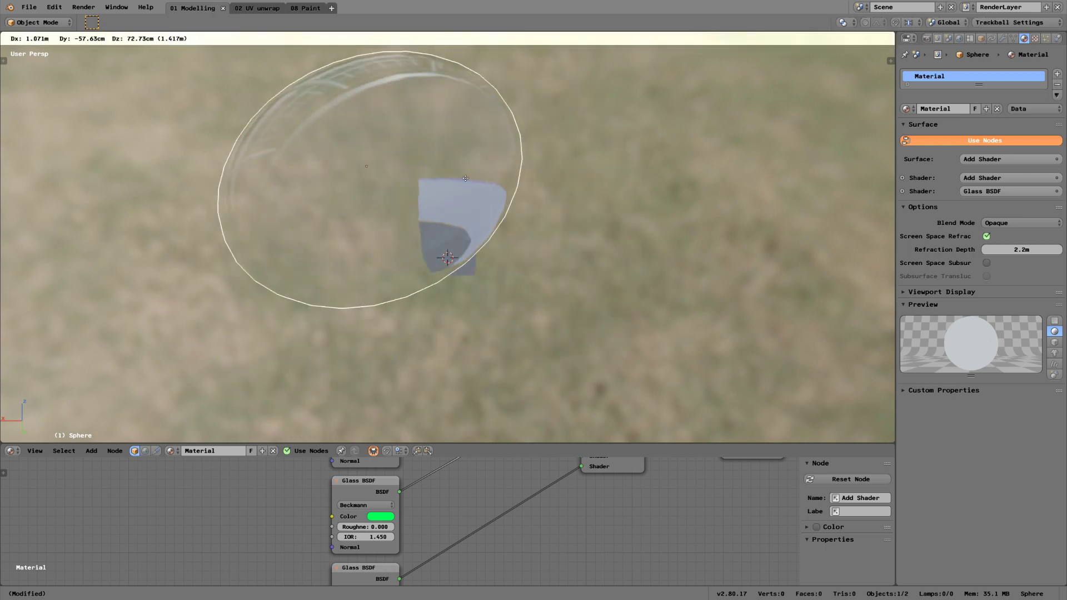
{"action": "left_click", "coordinate": [506, 251]}
{"action": "key", "text": "r"}
{"action": "key", "text": "r"}
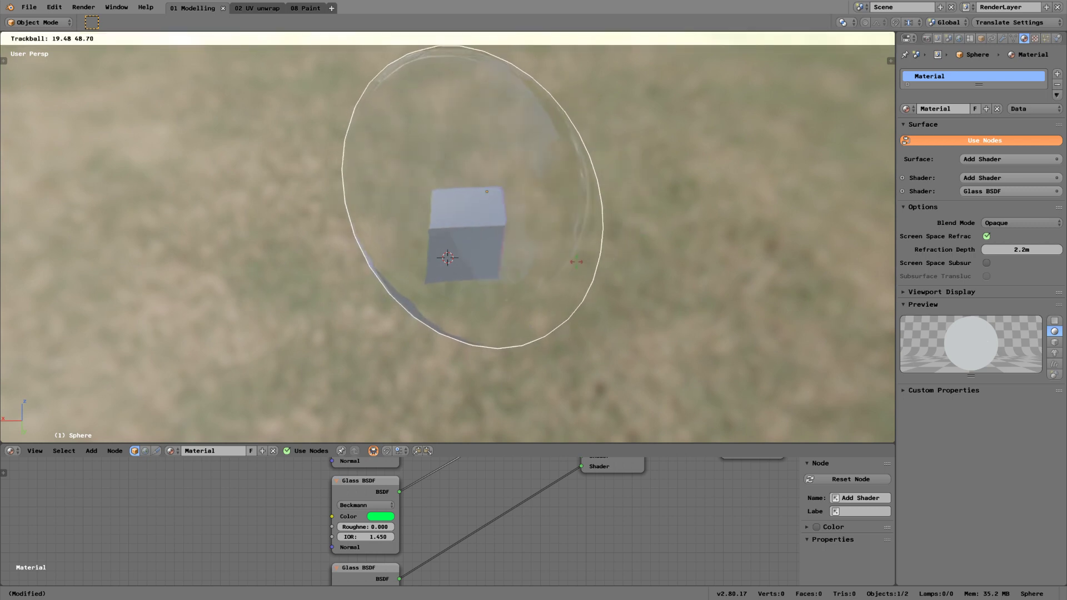
{"action": "left_click", "coordinate": [519, 244]}
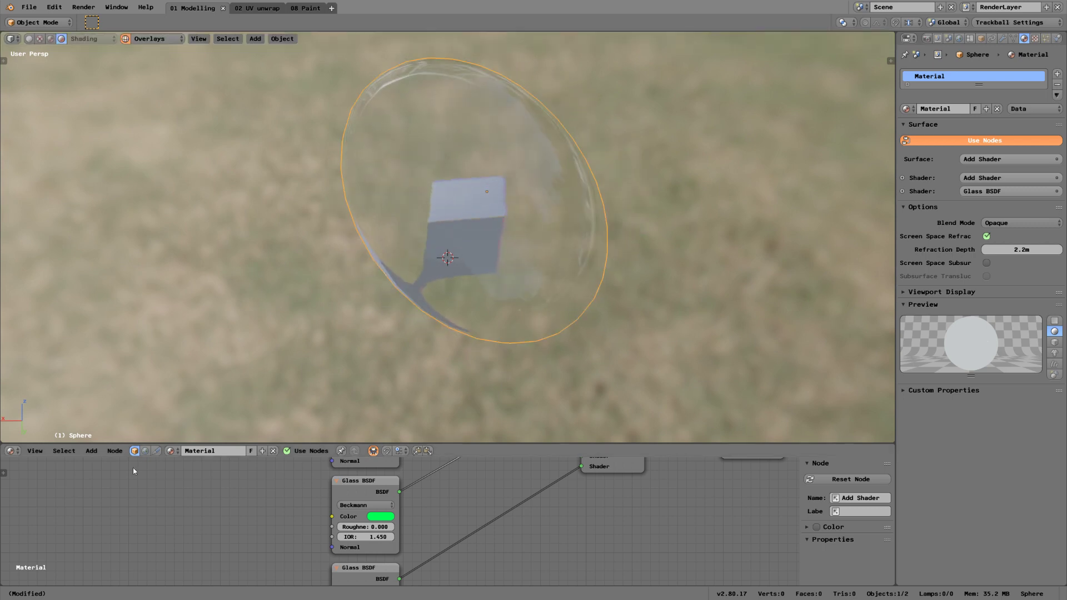
Hide the node editor sidebar and trackball-rotate the lens three times until the cube looks stretched
{"action": "left_click", "coordinate": [837, 479]}
{"action": "key", "text": "n"}
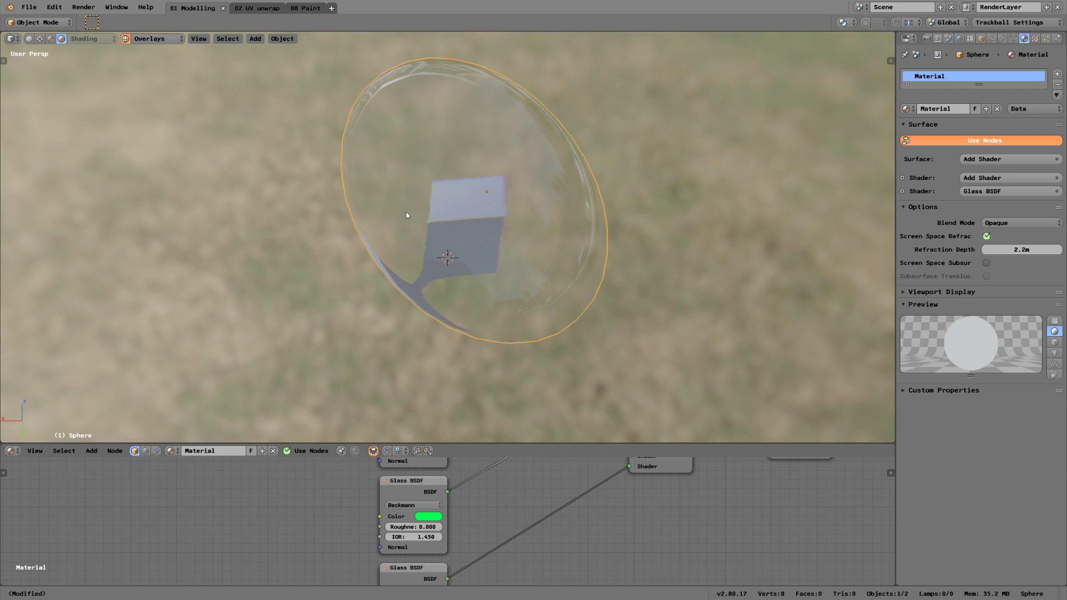
{"action": "key", "text": "r"}
{"action": "key", "text": "r"}
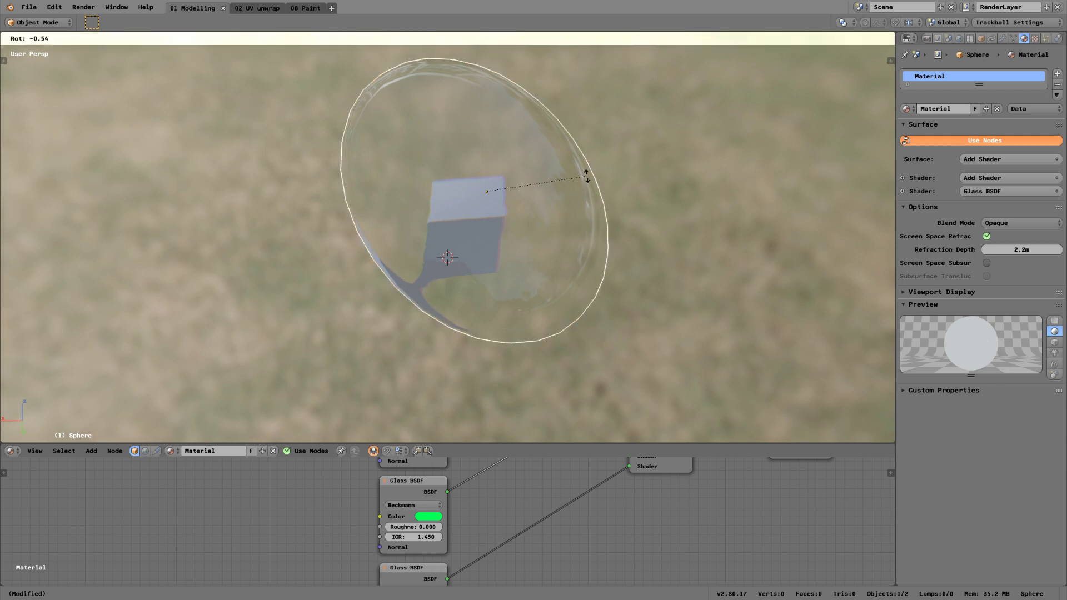
{"action": "left_click", "coordinate": [565, 167]}
{"action": "key", "text": "r"}
{"action": "key", "text": "r"}
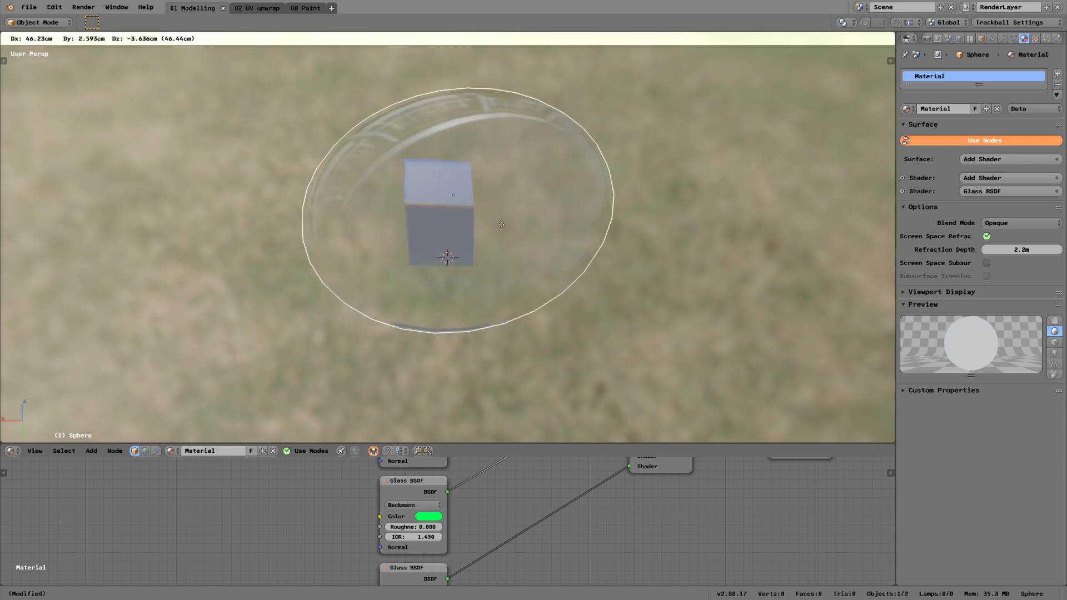
{"action": "left_click", "coordinate": [501, 216]}
{"action": "key", "text": "r"}
{"action": "key", "text": "r"}
{"action": "left_click", "coordinate": [512, 209]}
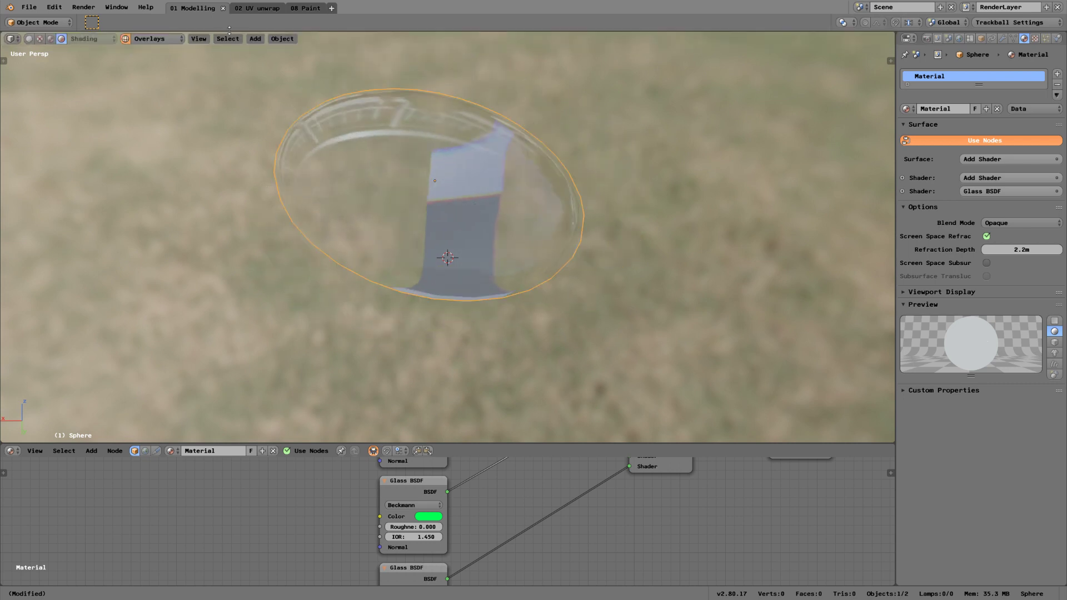